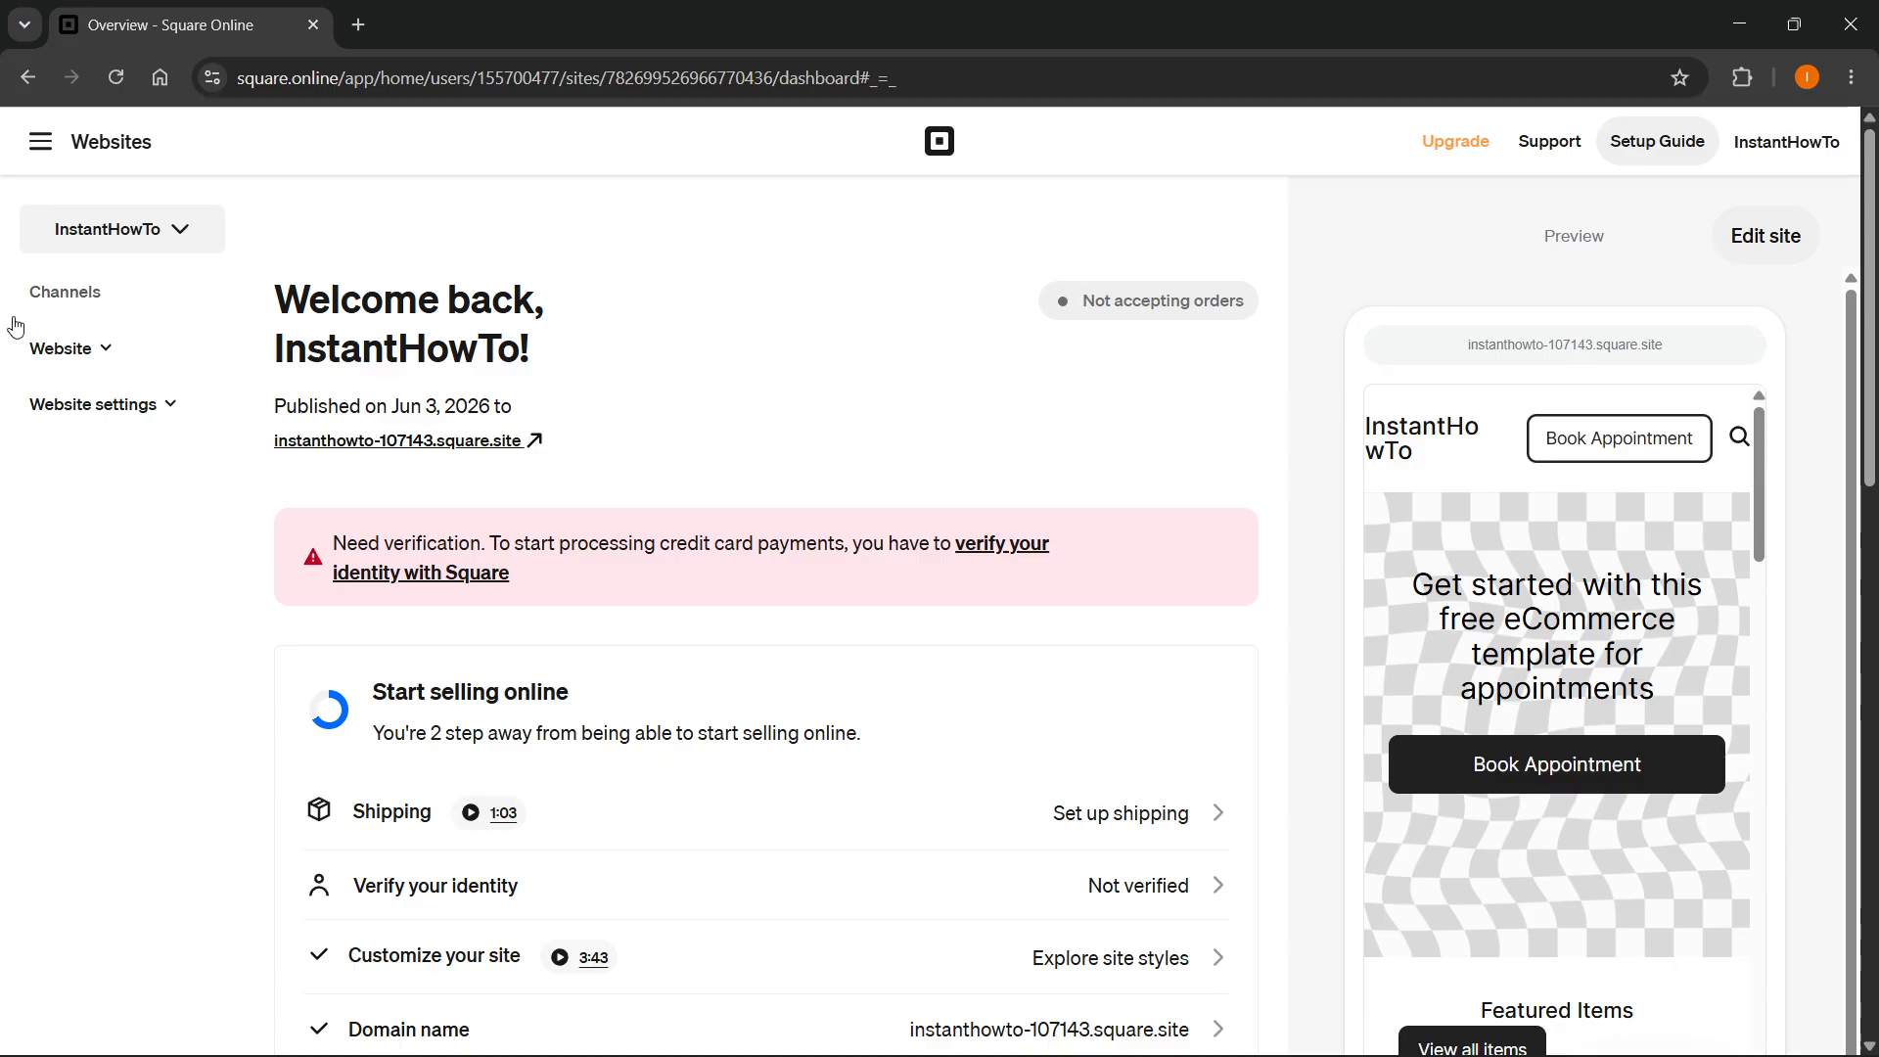
Open the site in the website editor and start adding a new section to the Home page.
left_click(101, 350)
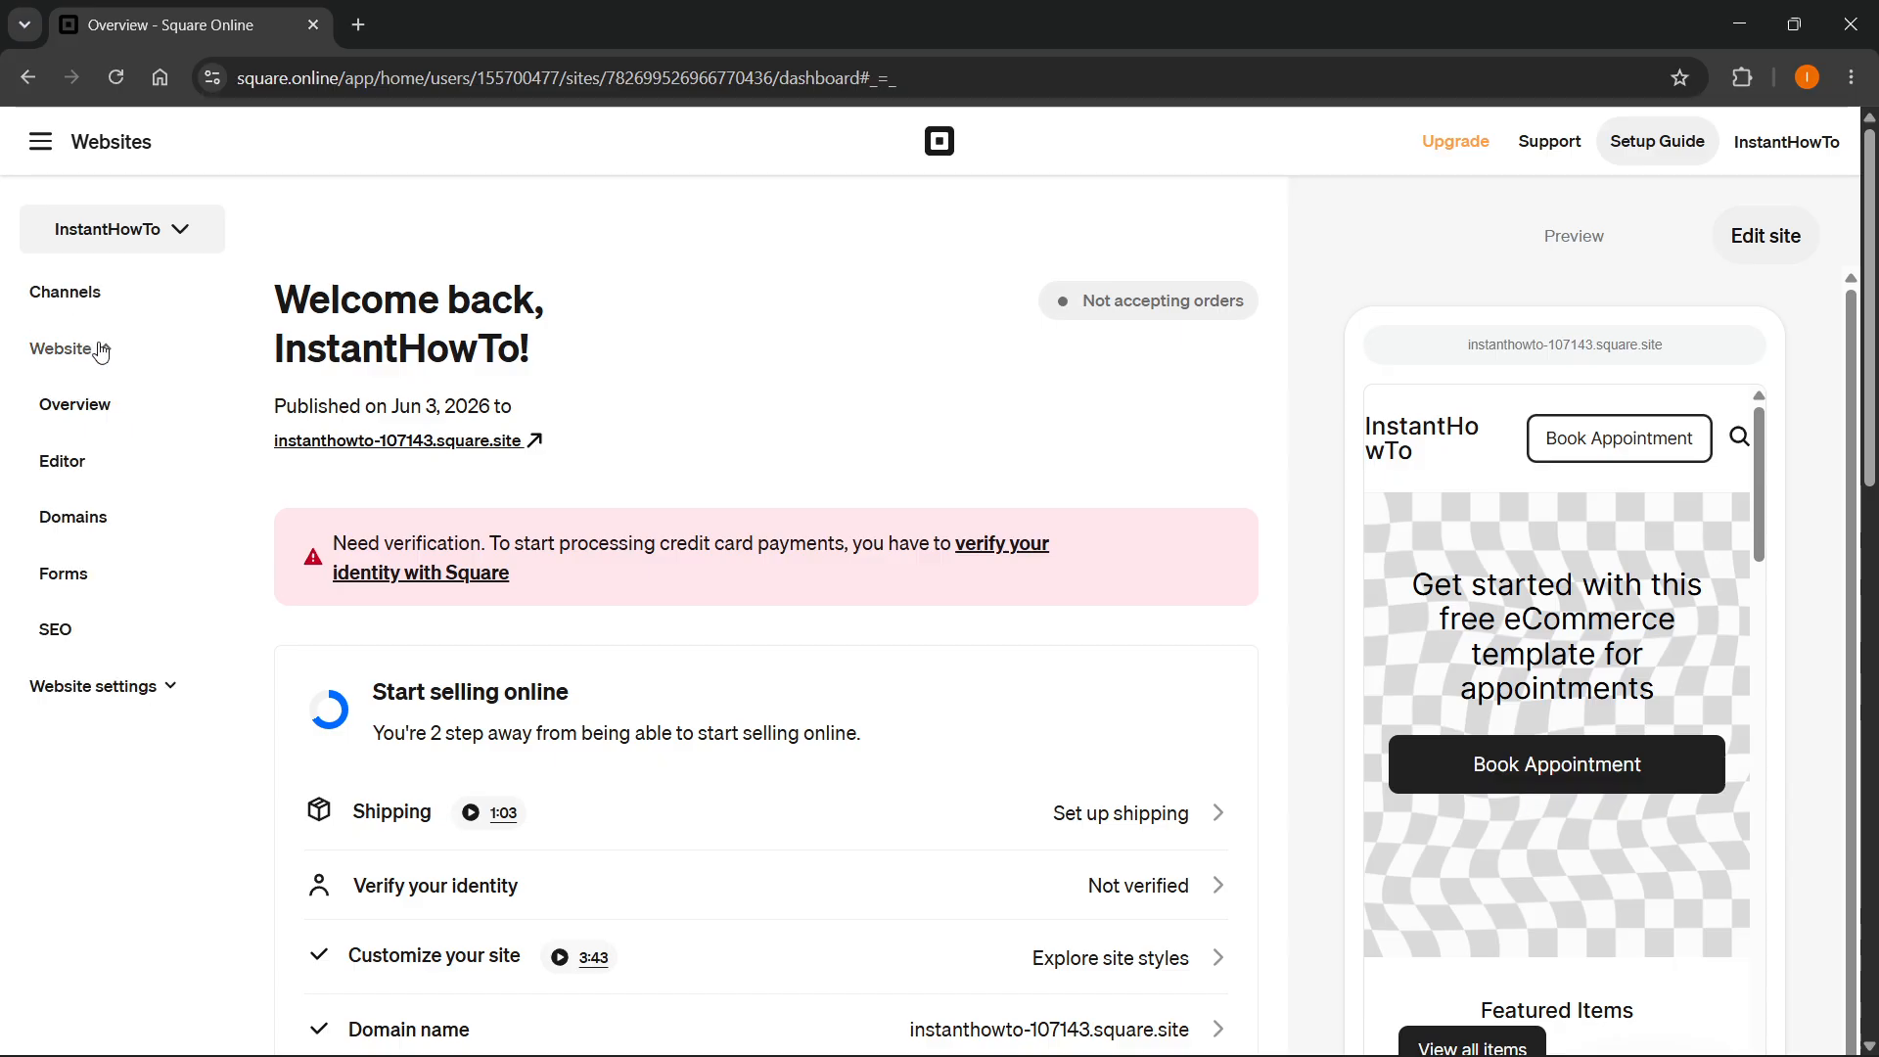
left_click(78, 476)
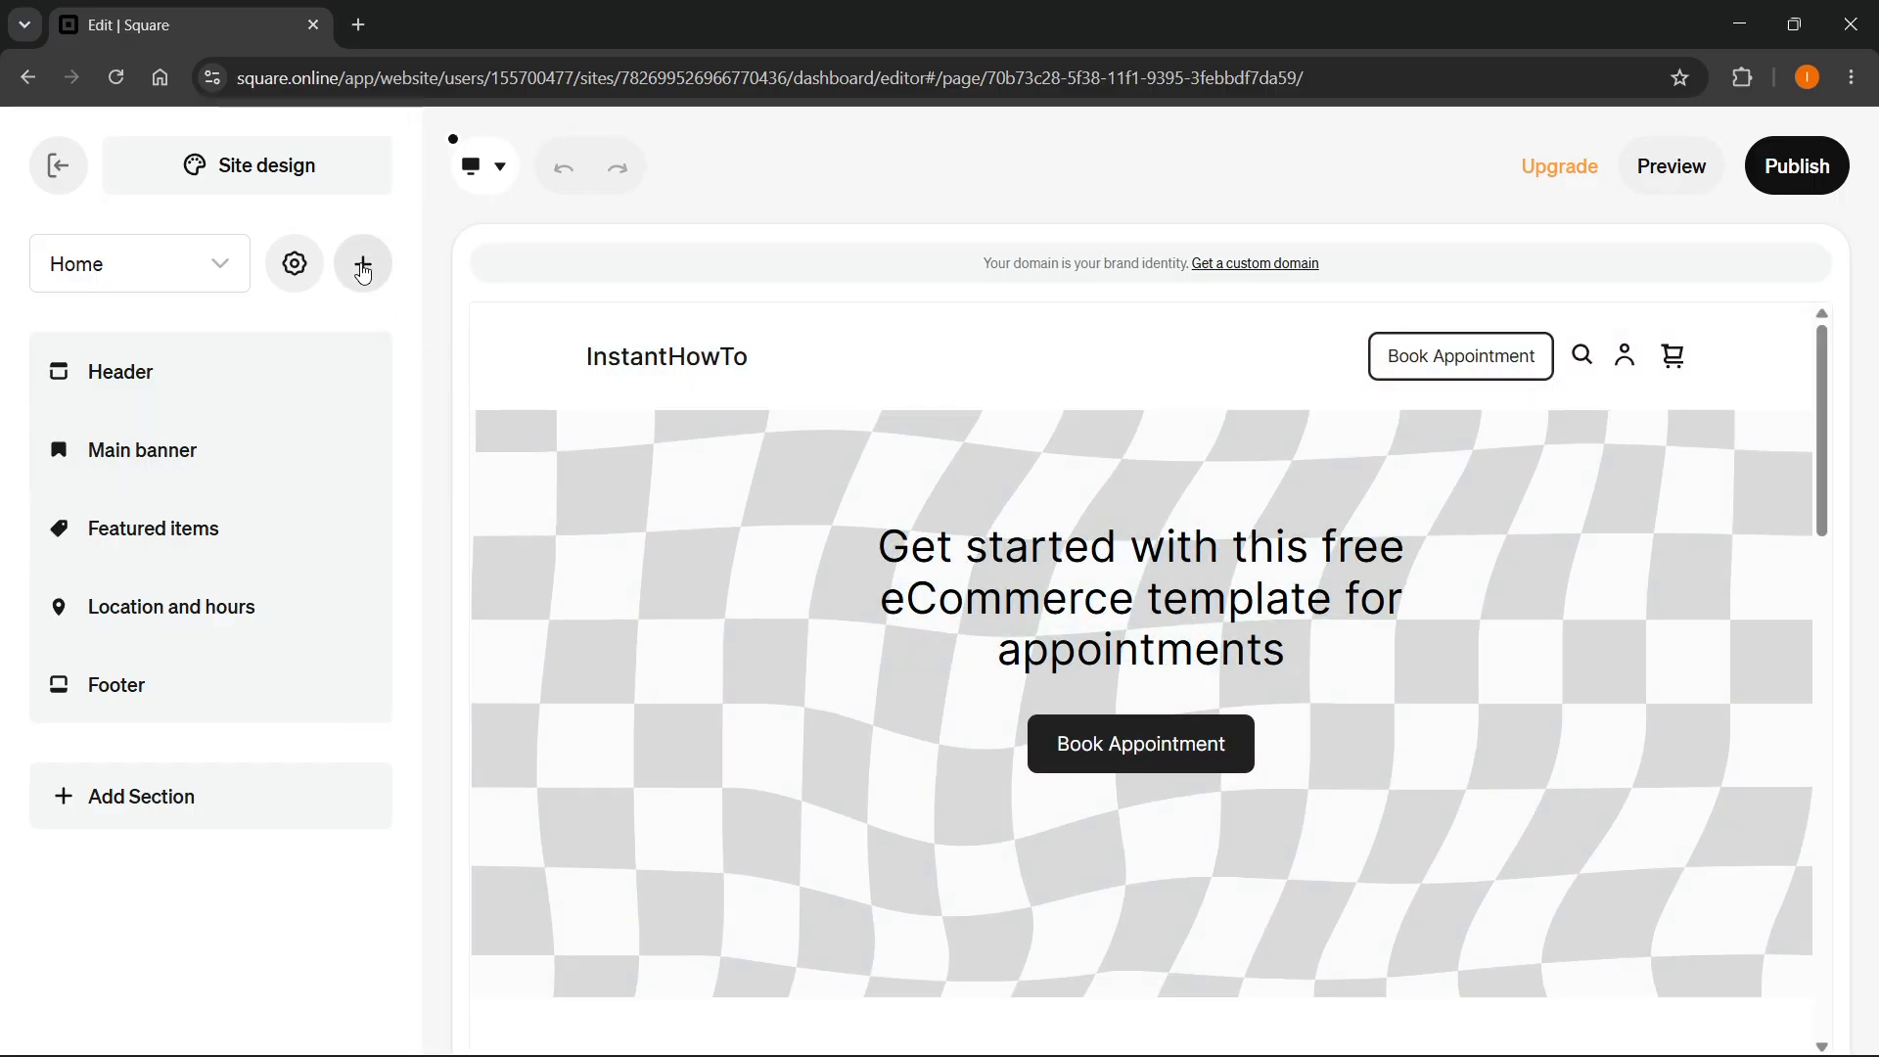
left_click(364, 271)
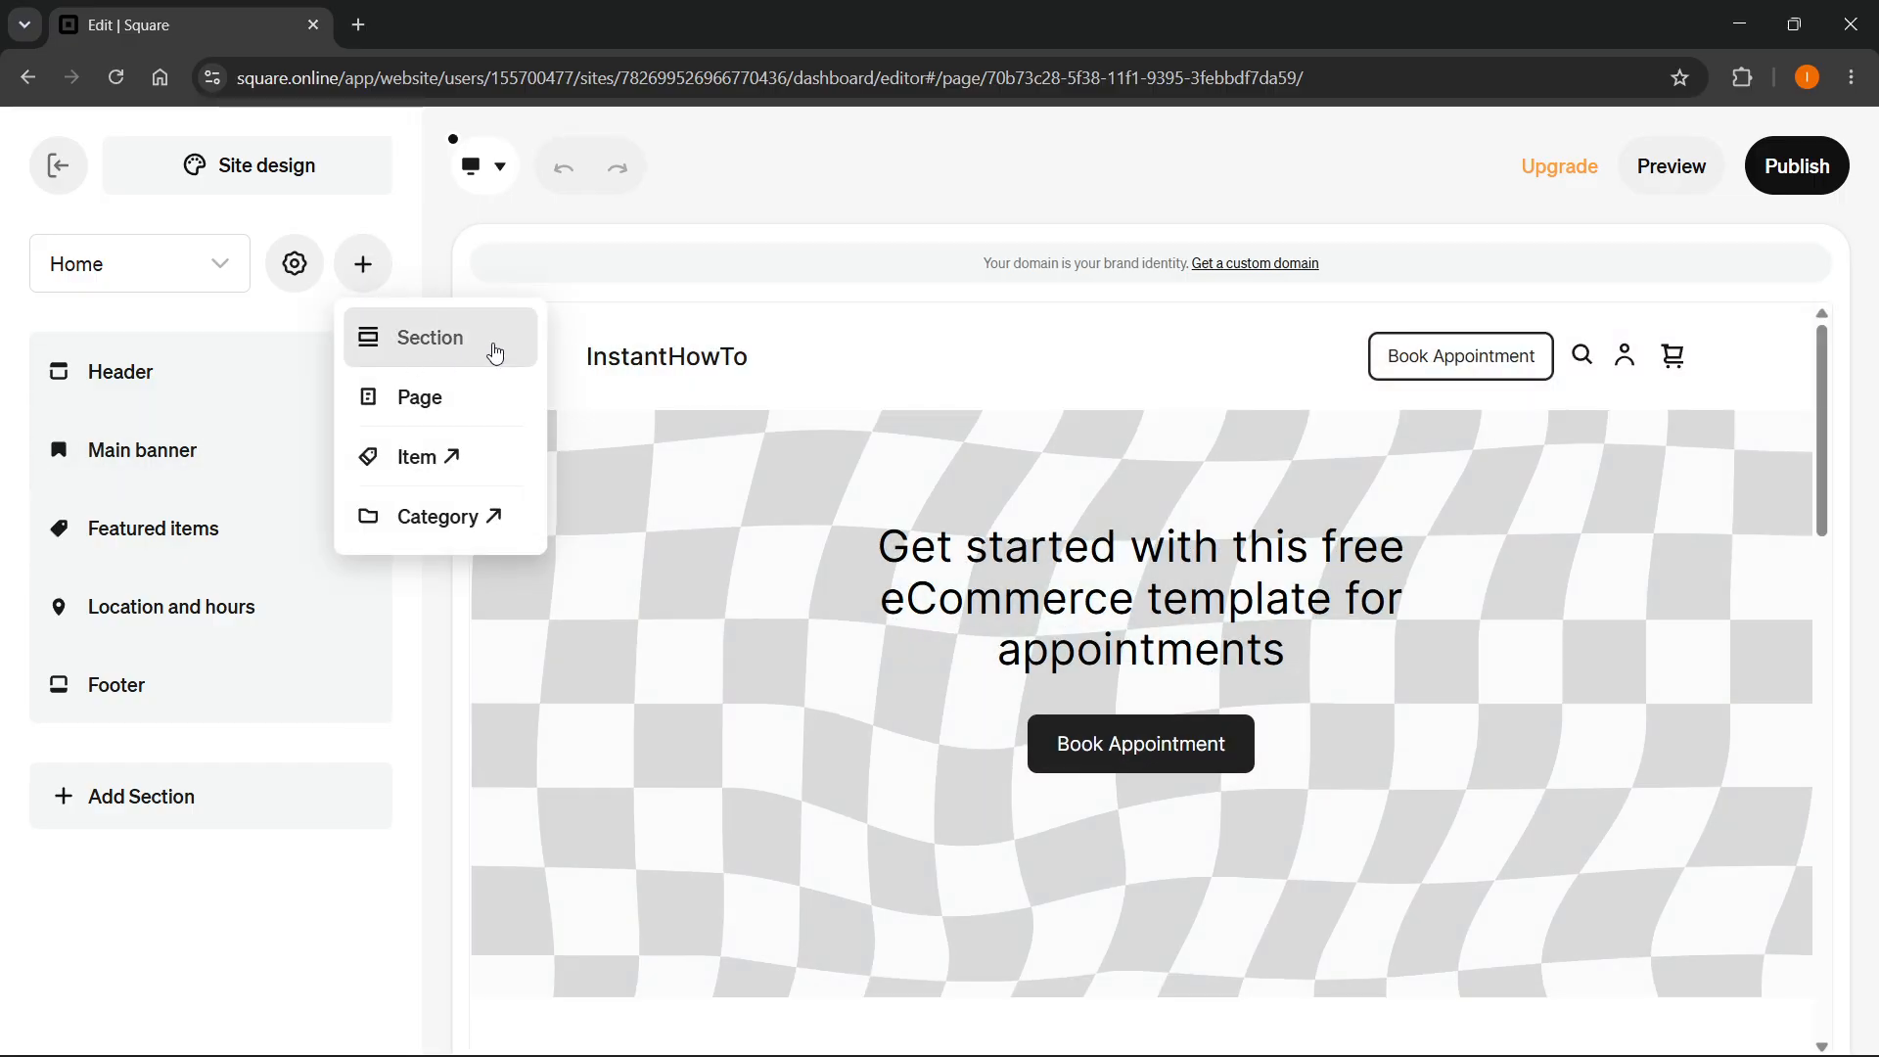
left_click(132, 807)
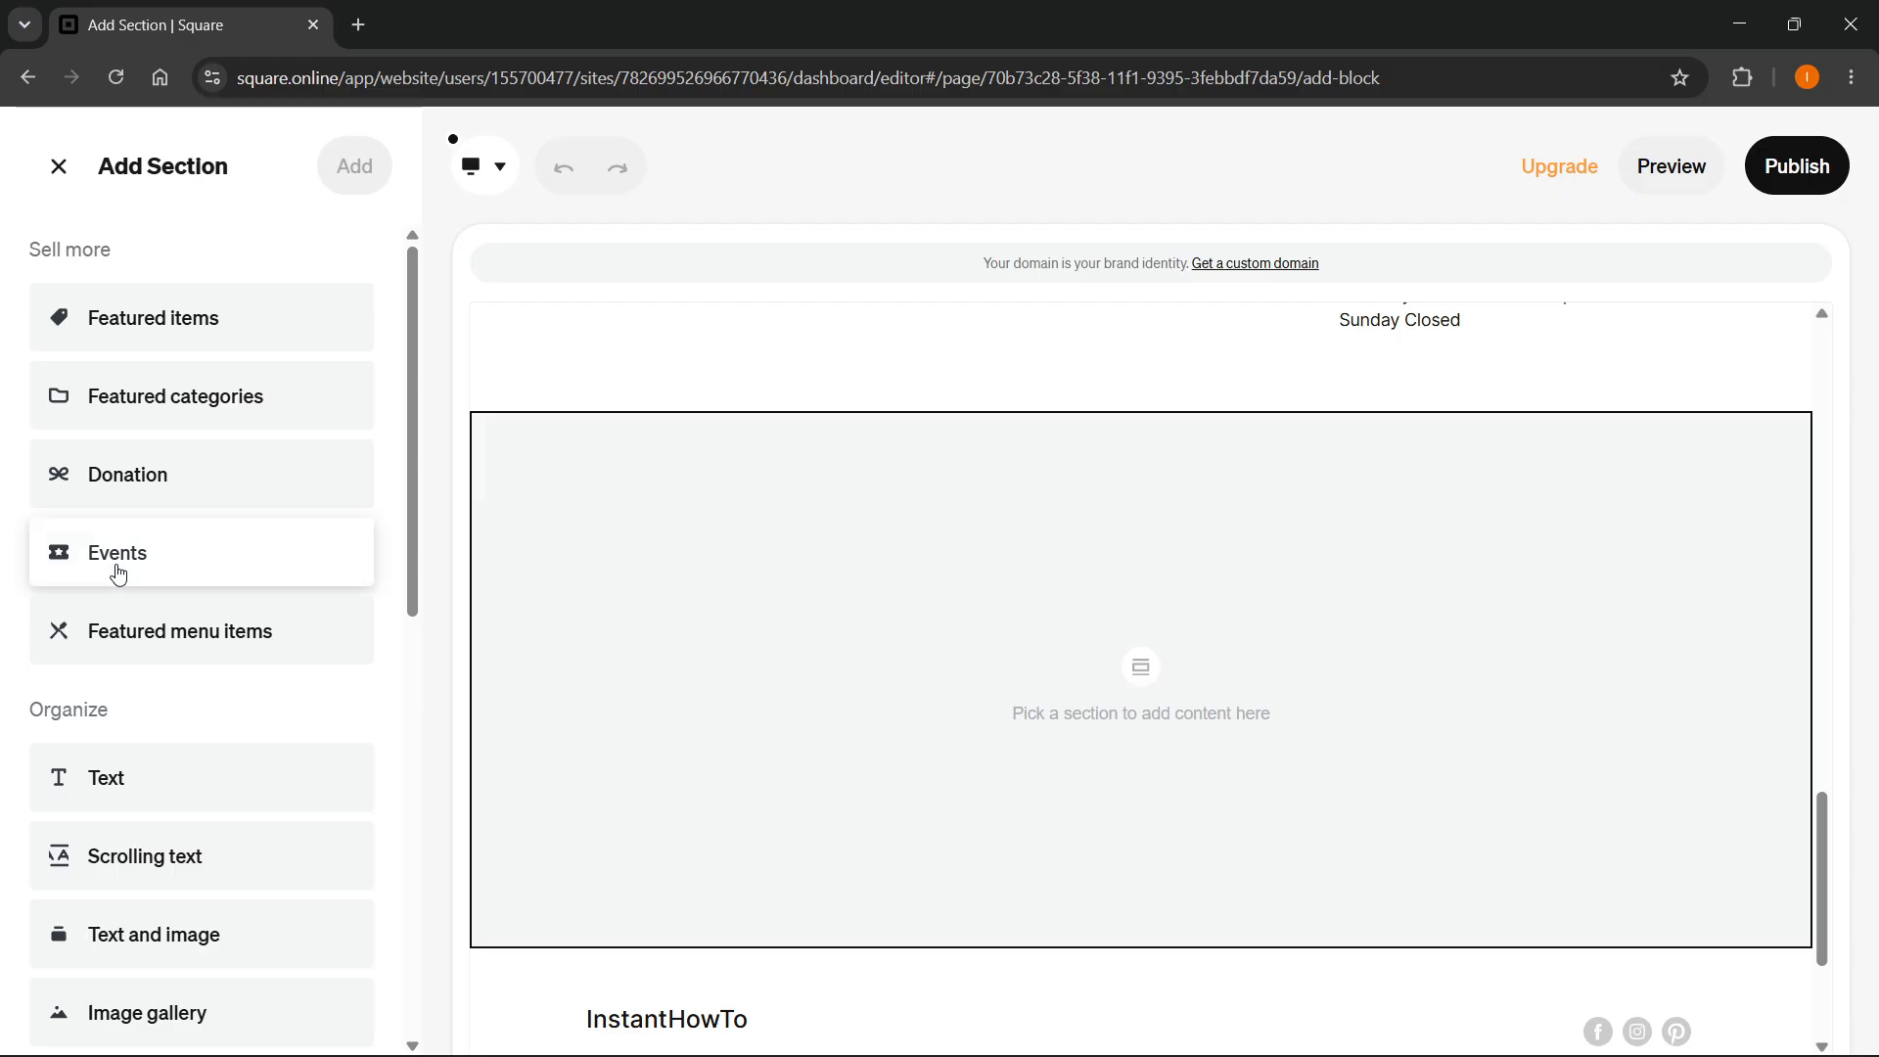
Find the Forms section type and preview the Contact us form in its side-by-side and centered layouts.
scroll(1270, 663, "up", 3)
scroll(1245, 714, "down", 5)
scroll(1106, 702, "down", 2)
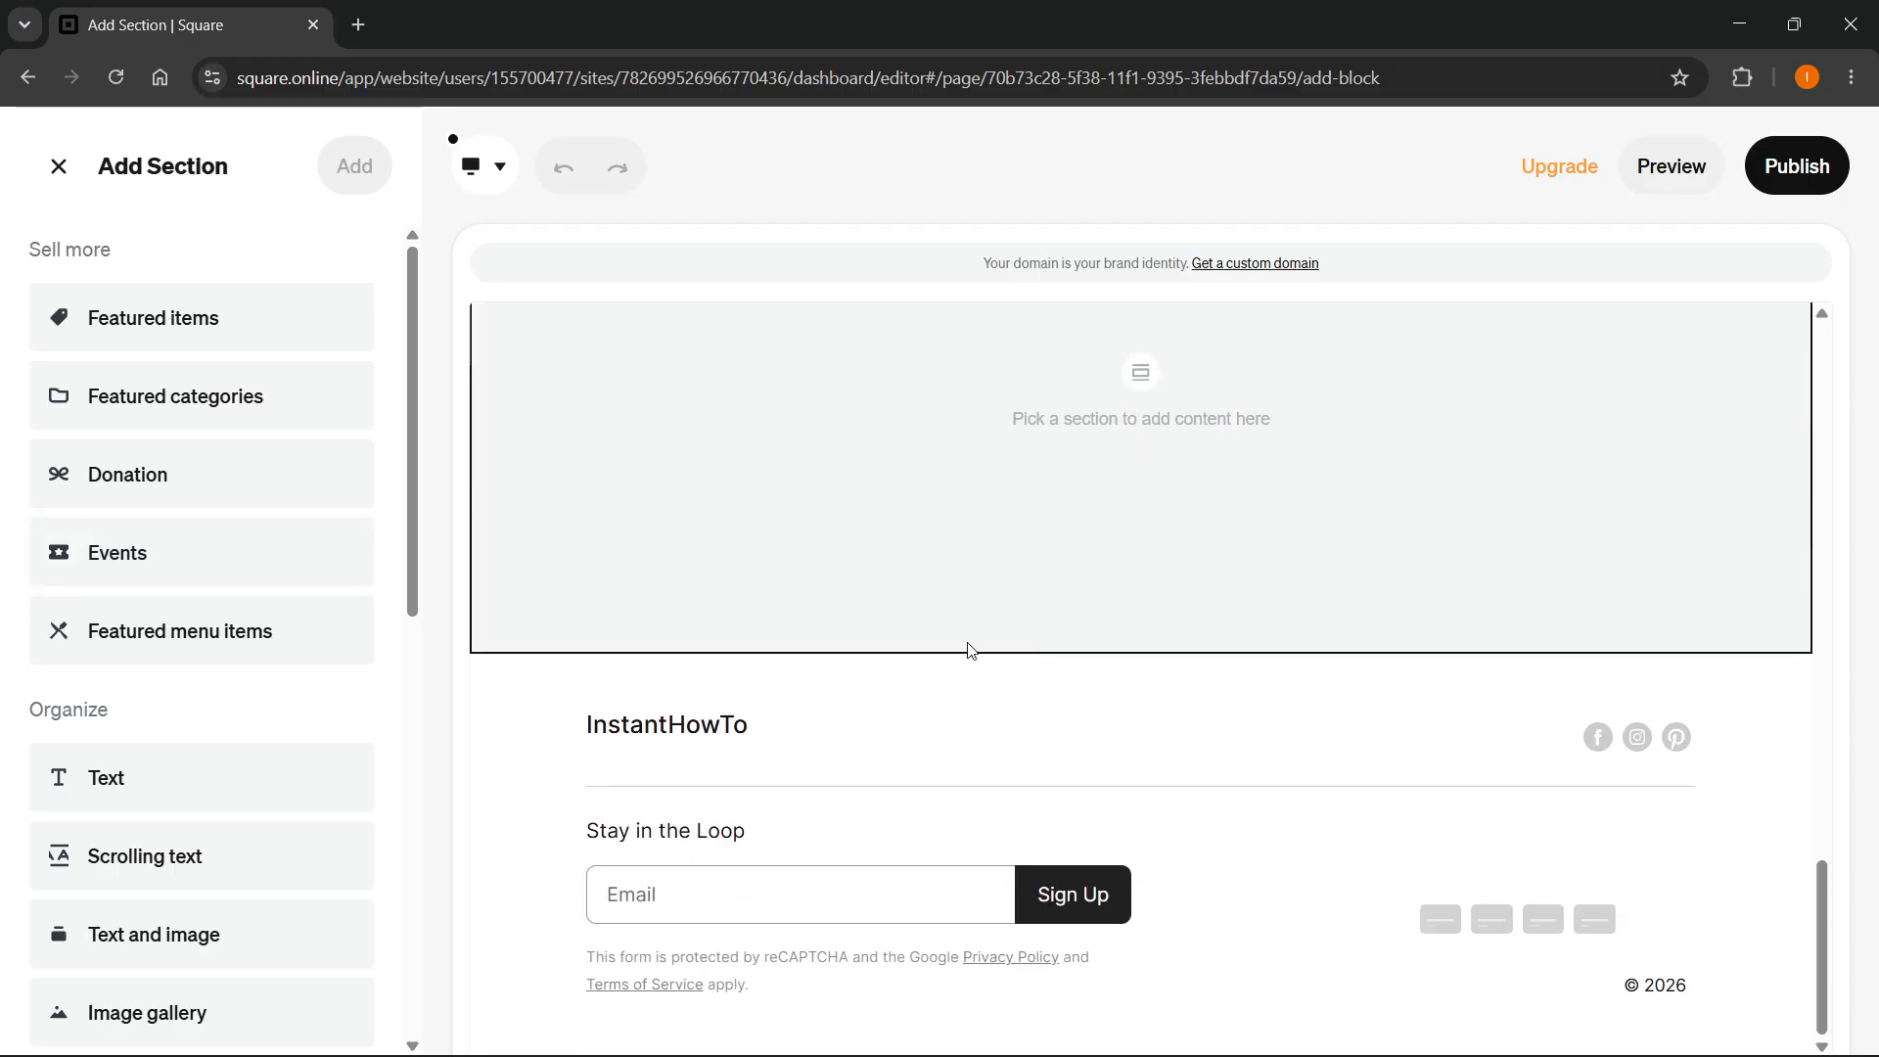
scroll(1162, 554, "up", 4)
scroll(487, 625, "down", 4)
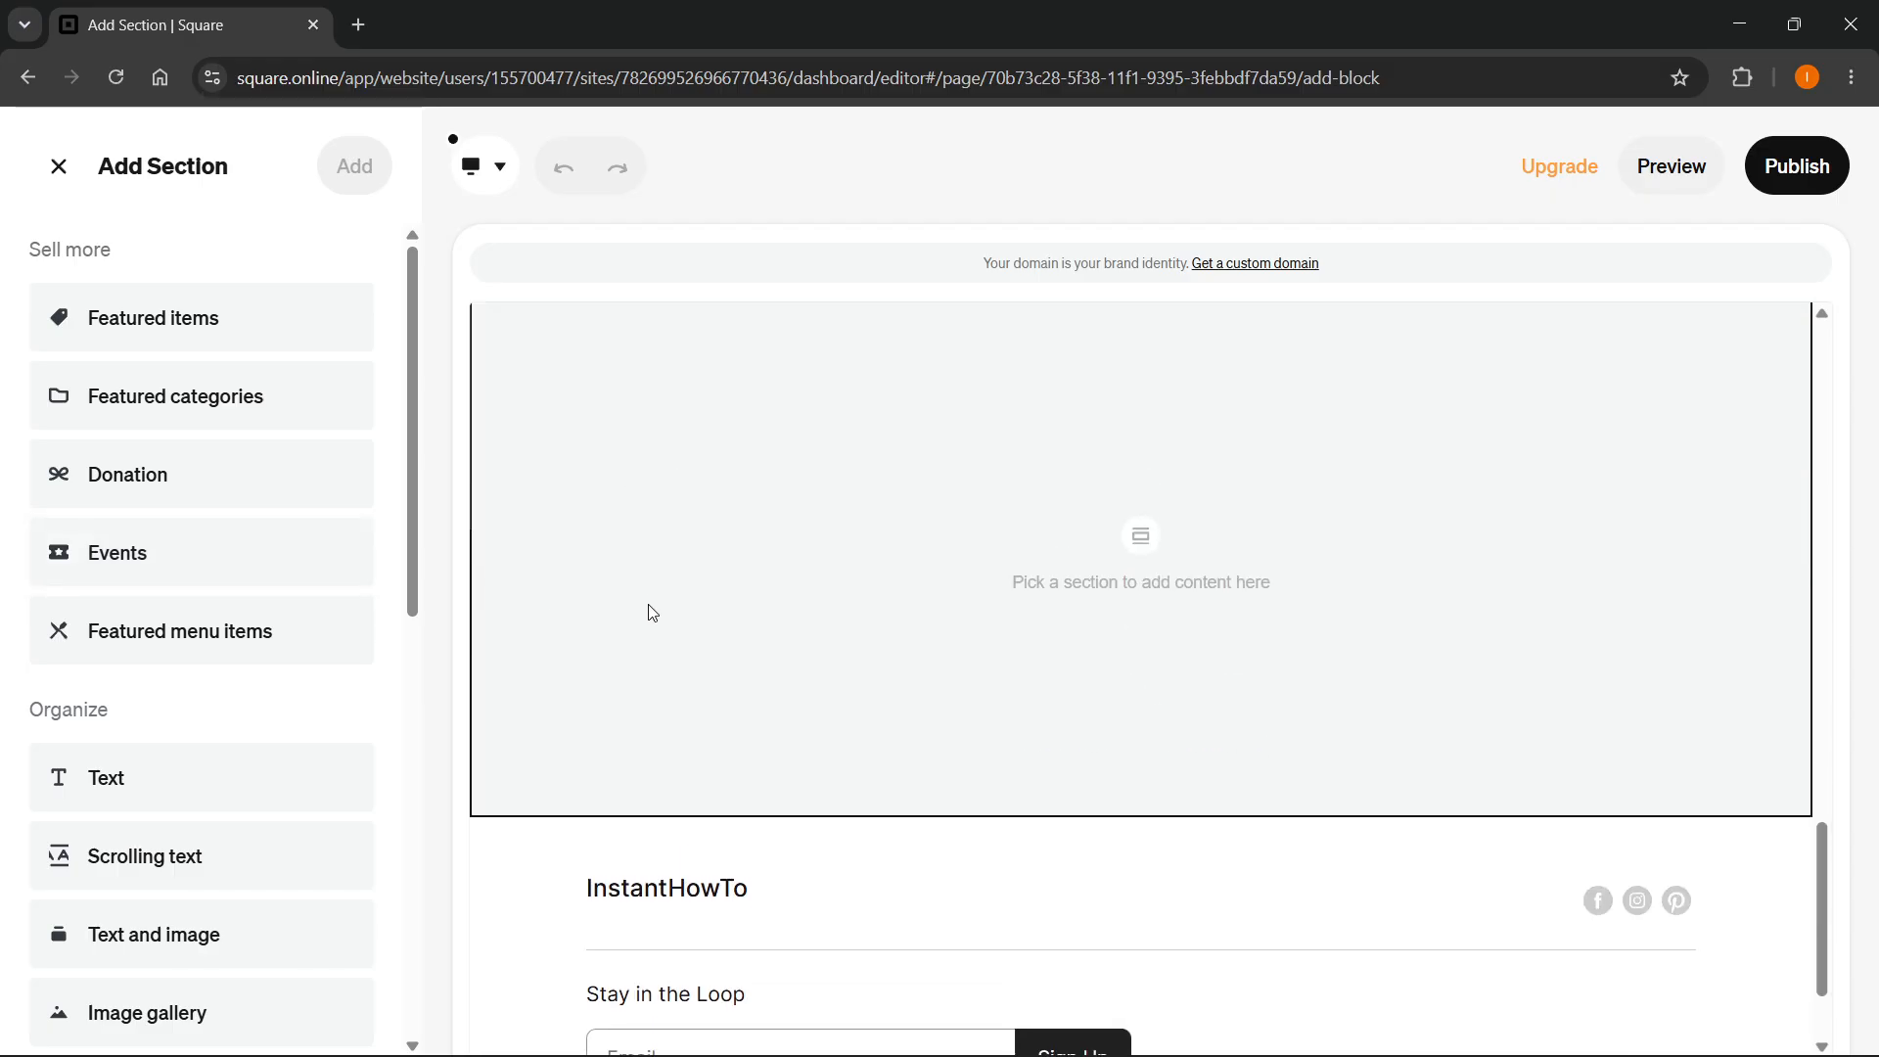
scroll(646, 613, "up", 4)
scroll(293, 499, "down", 6)
scroll(291, 512, "down", 4)
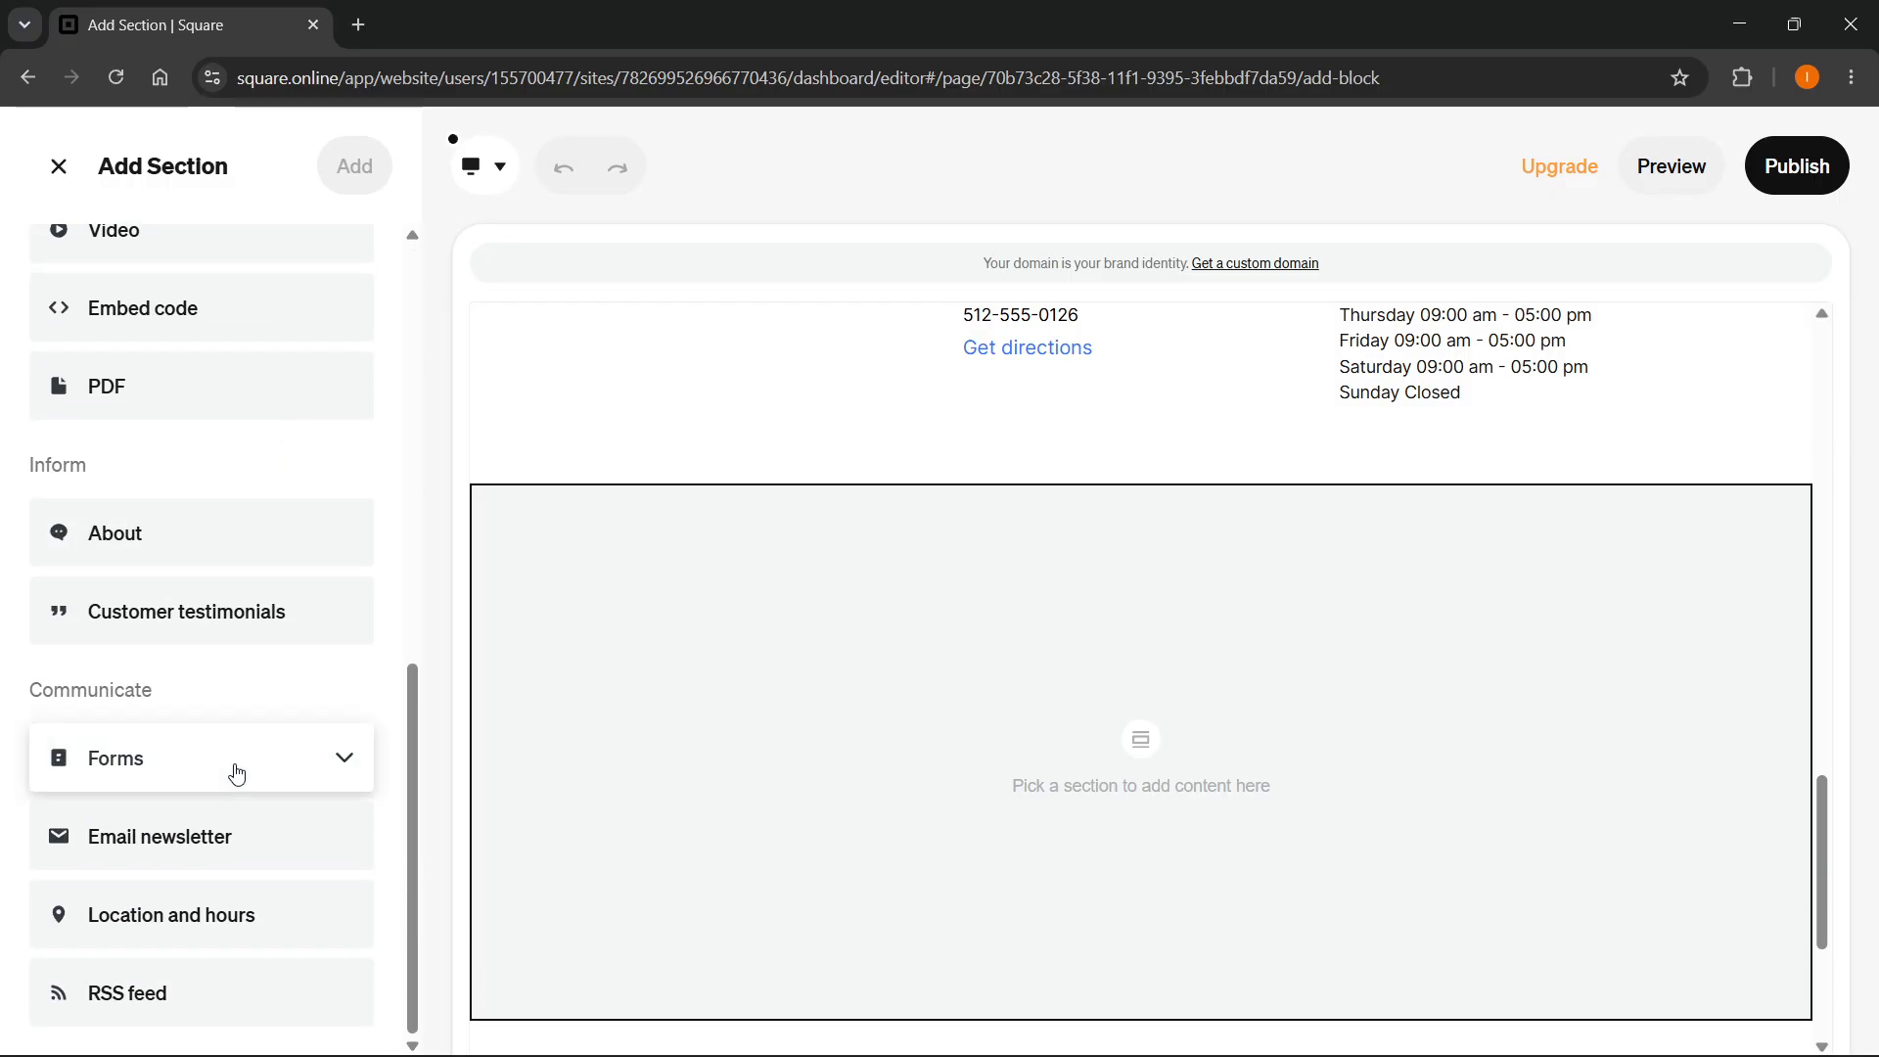
left_click(240, 773)
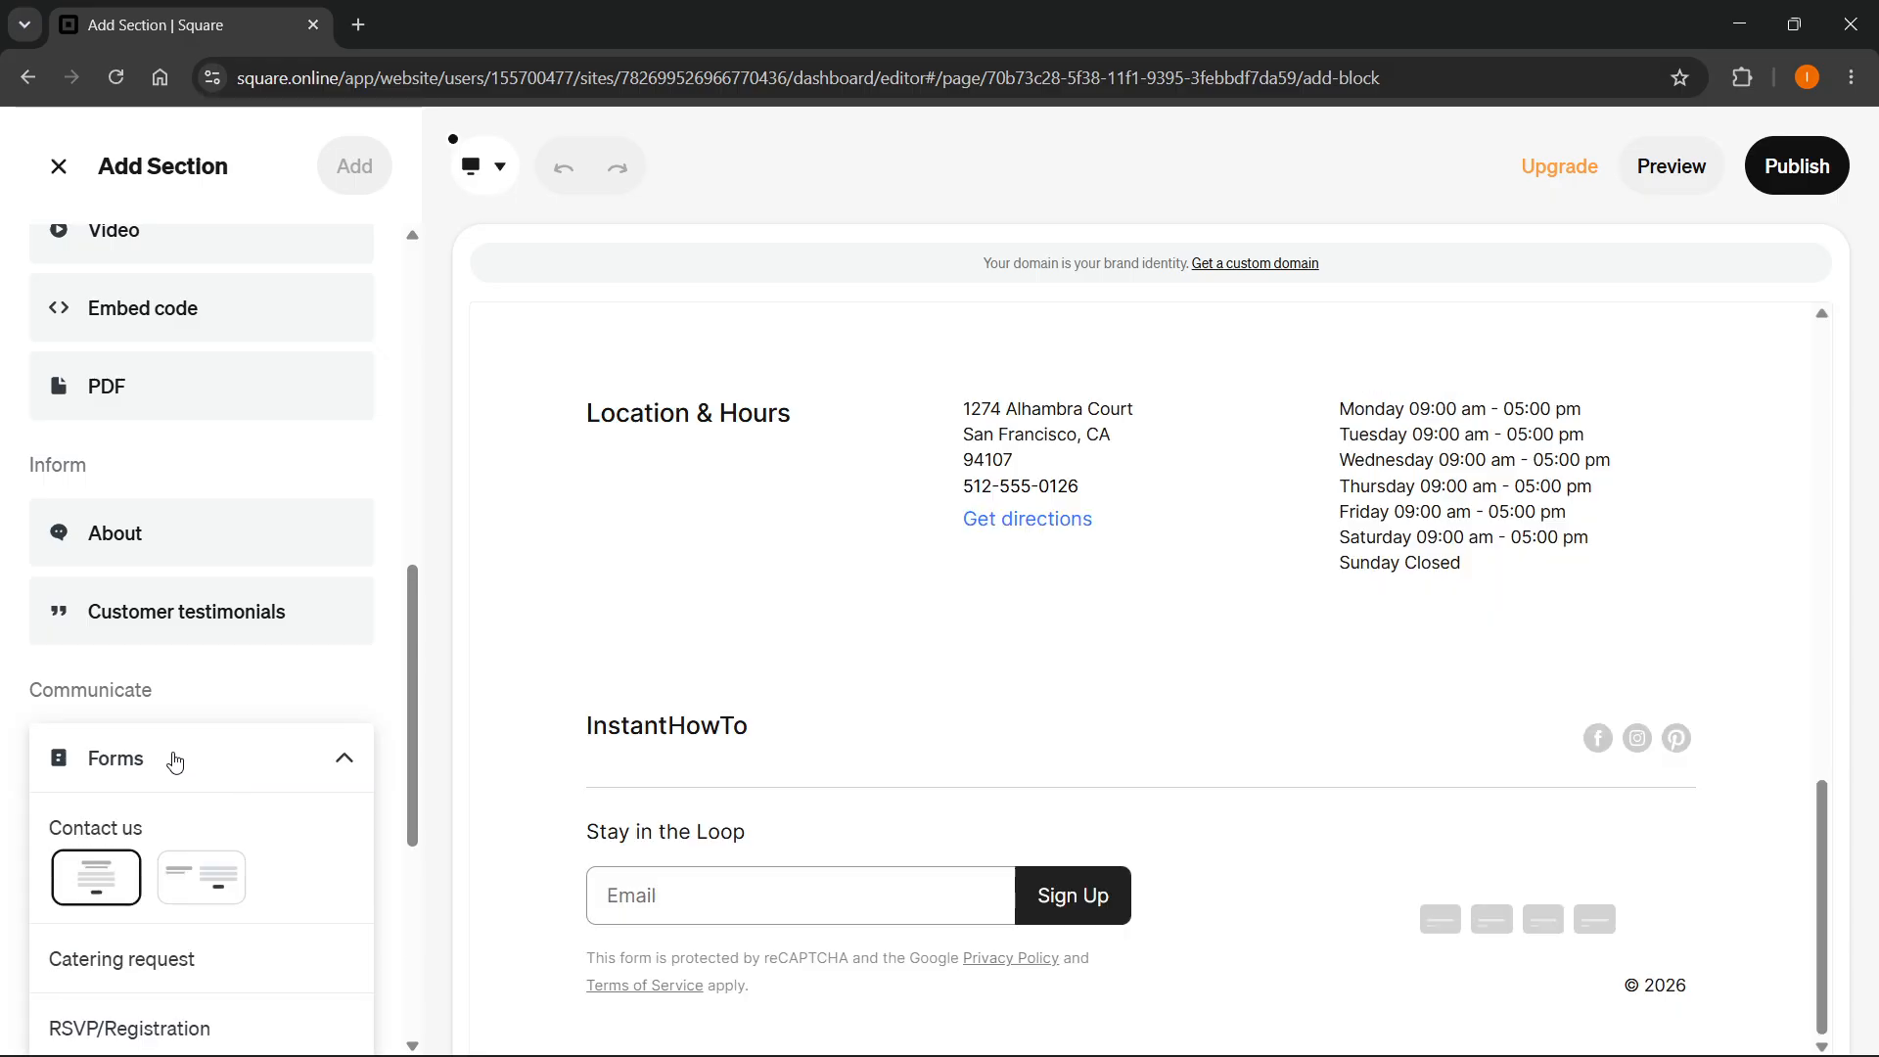
left_click(202, 641)
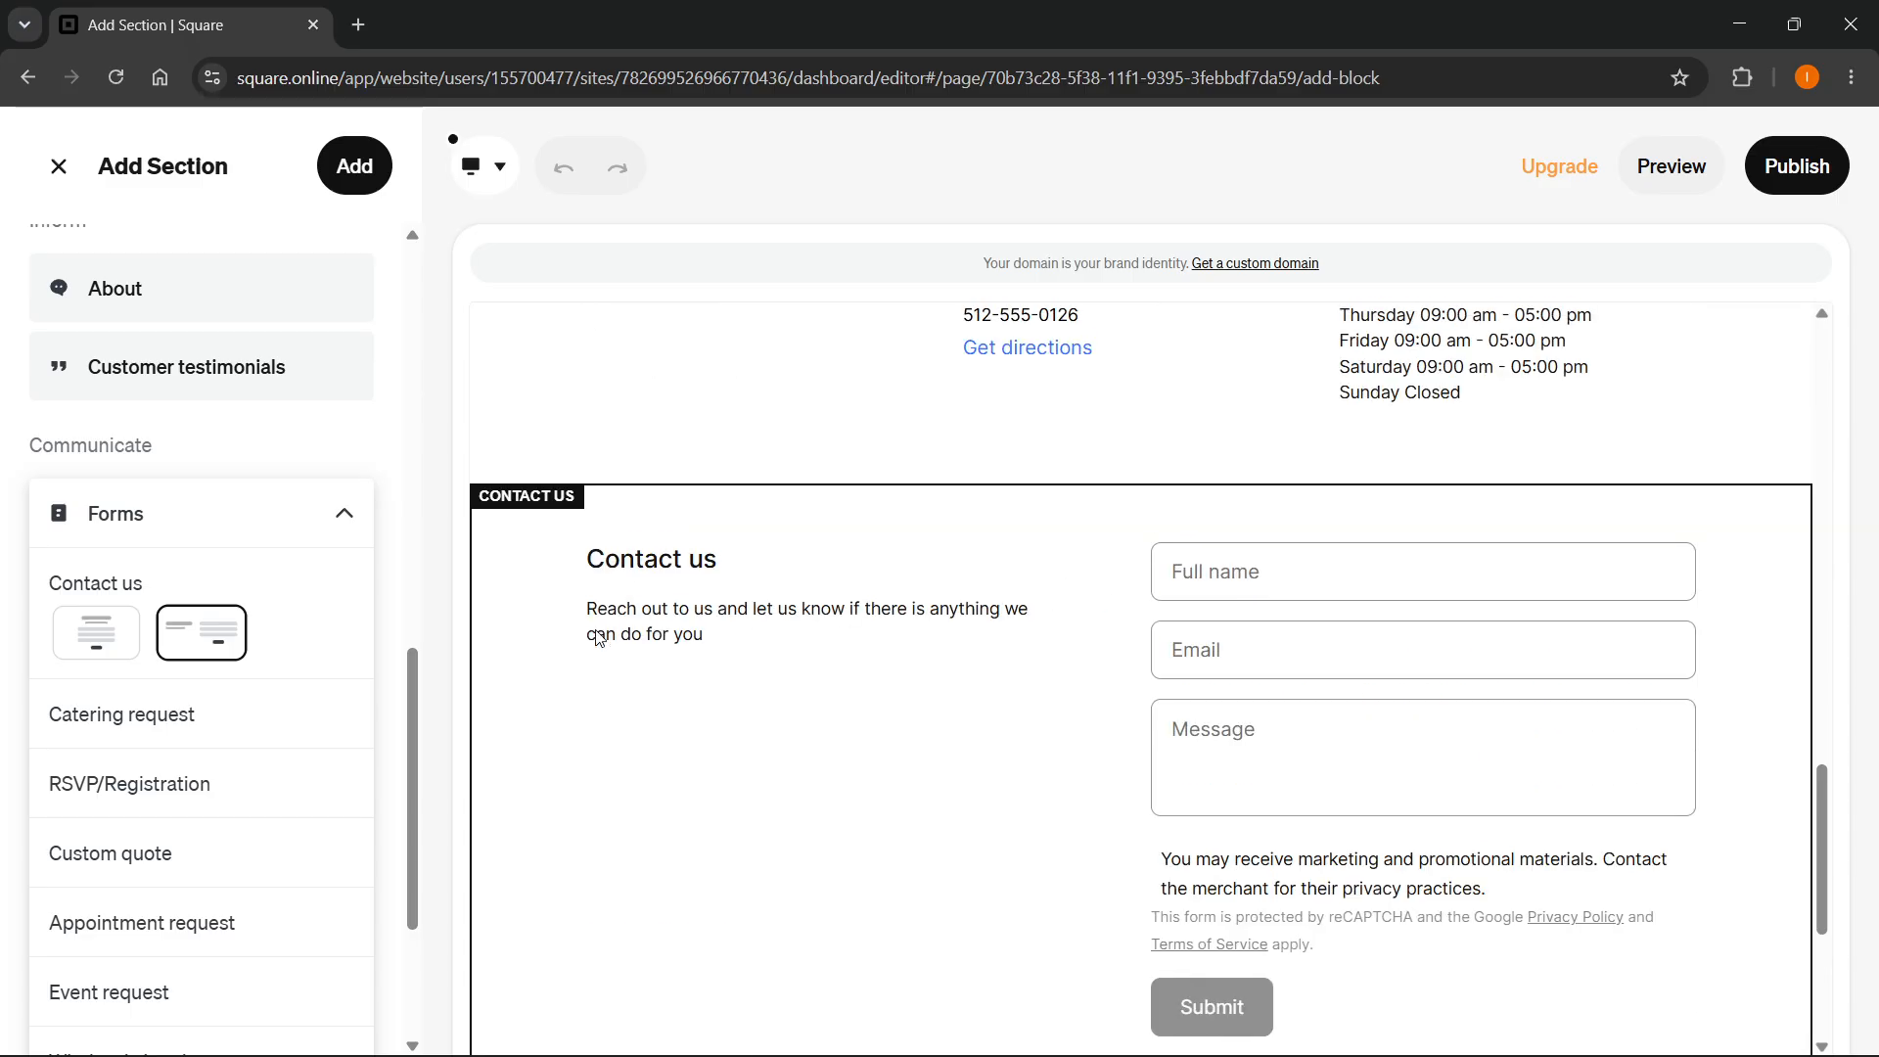
left_click(96, 632)
Preview the other form templates, from Catering request and RSVP/Registration through Custom quote and Appointment request to Wholesale inquiry.
scroll(1074, 540, "down", 2)
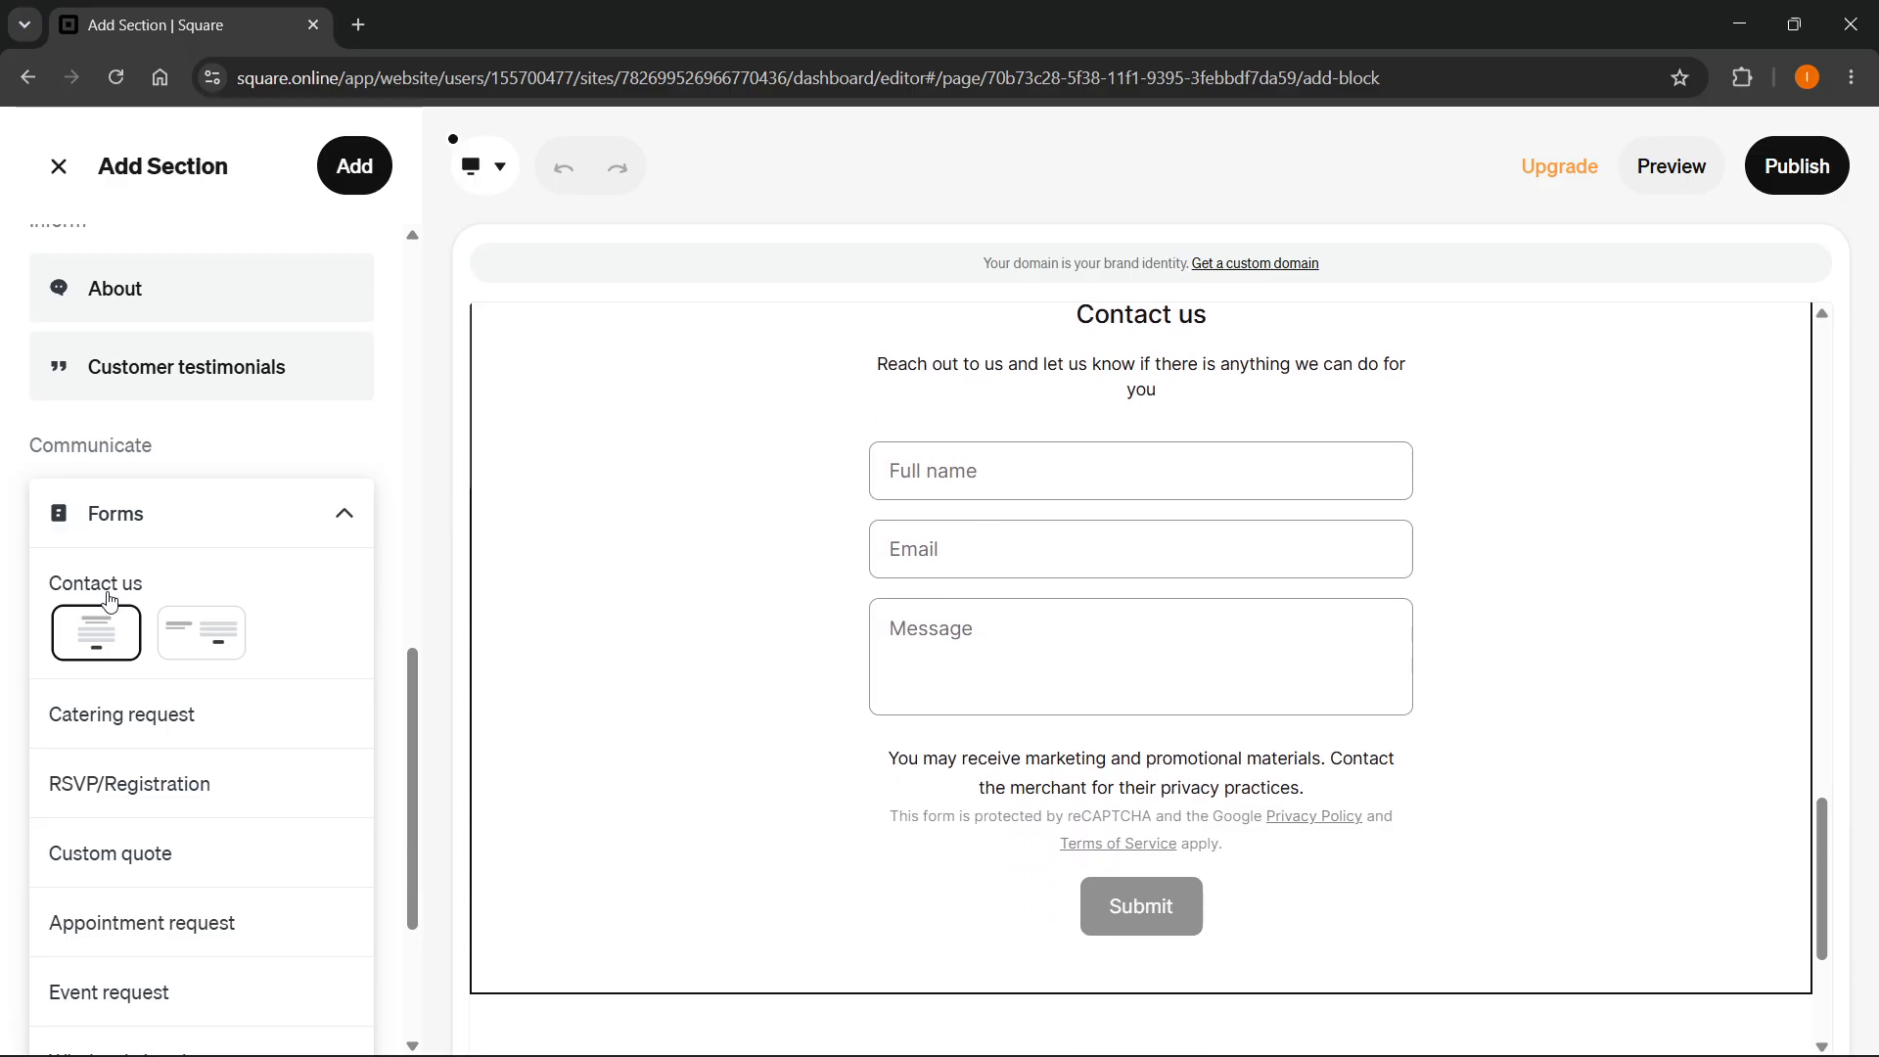
scroll(185, 725, "down", 1)
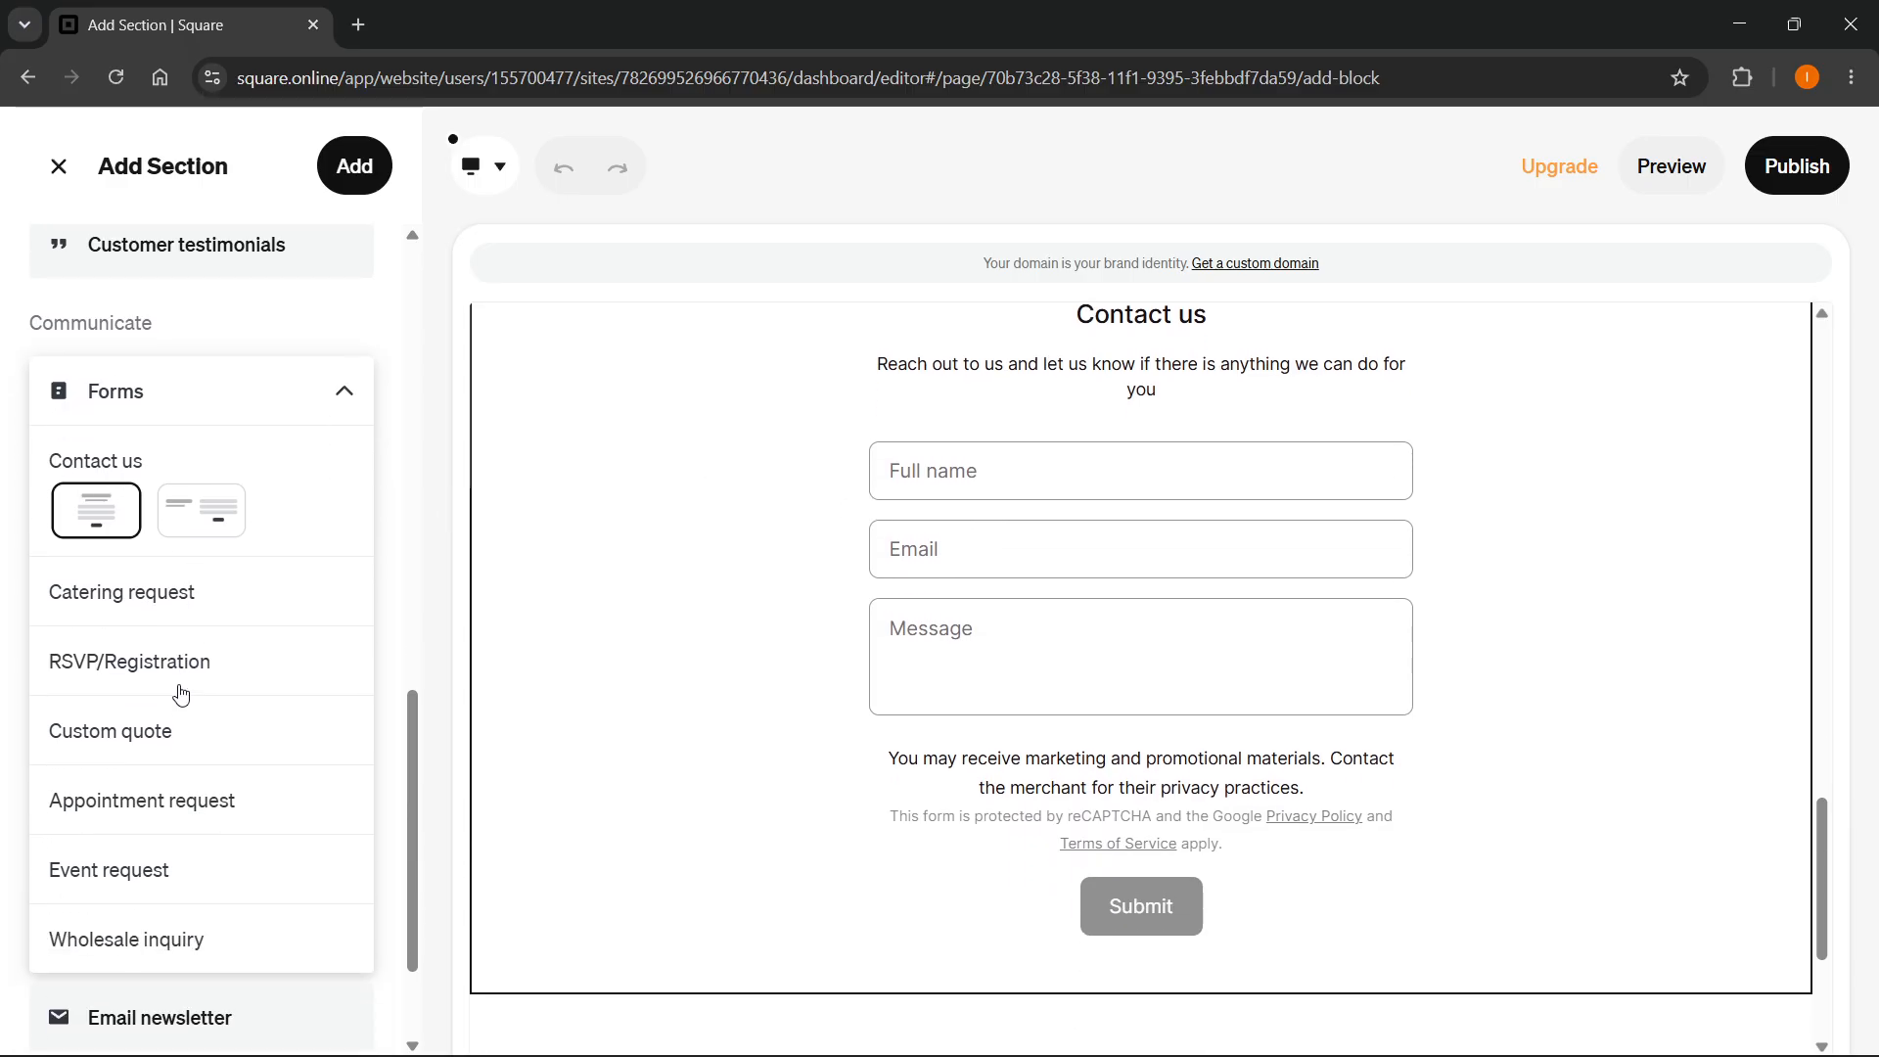
left_click(181, 594)
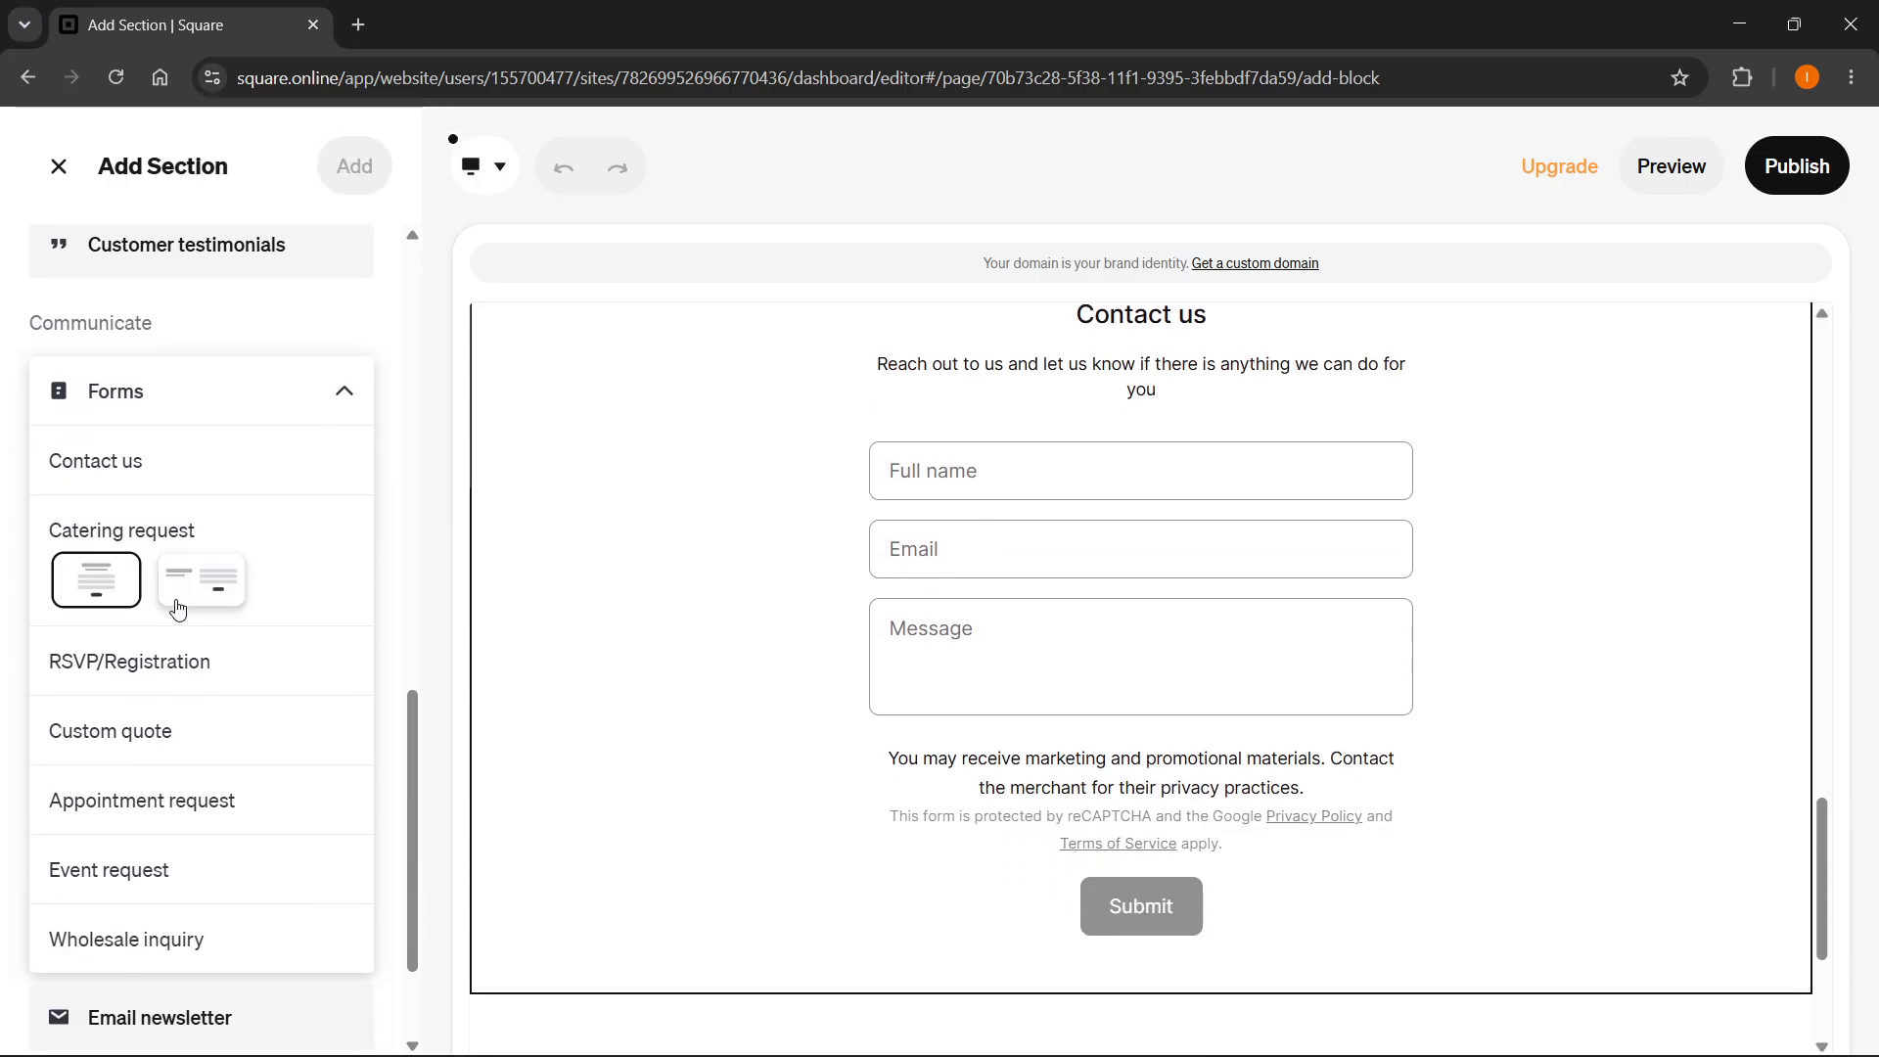
left_click(183, 667)
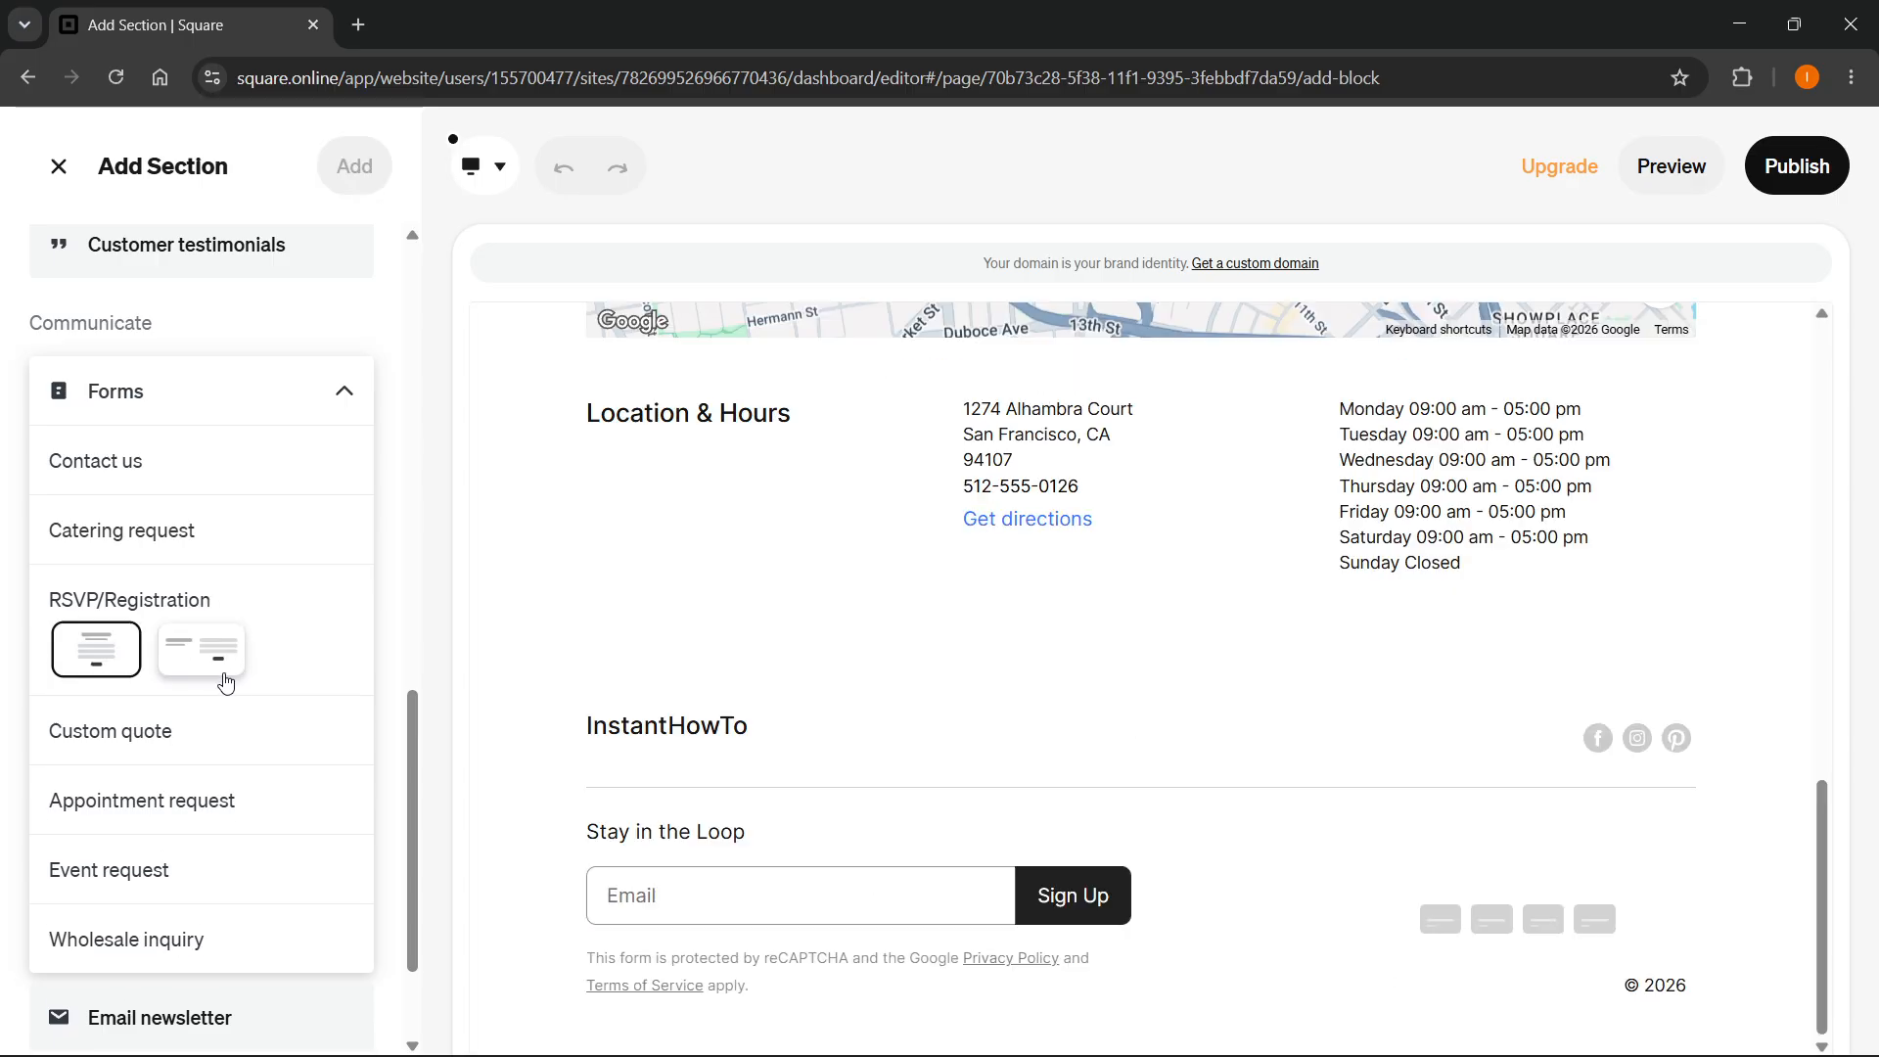
left_click(199, 729)
left_click(189, 800)
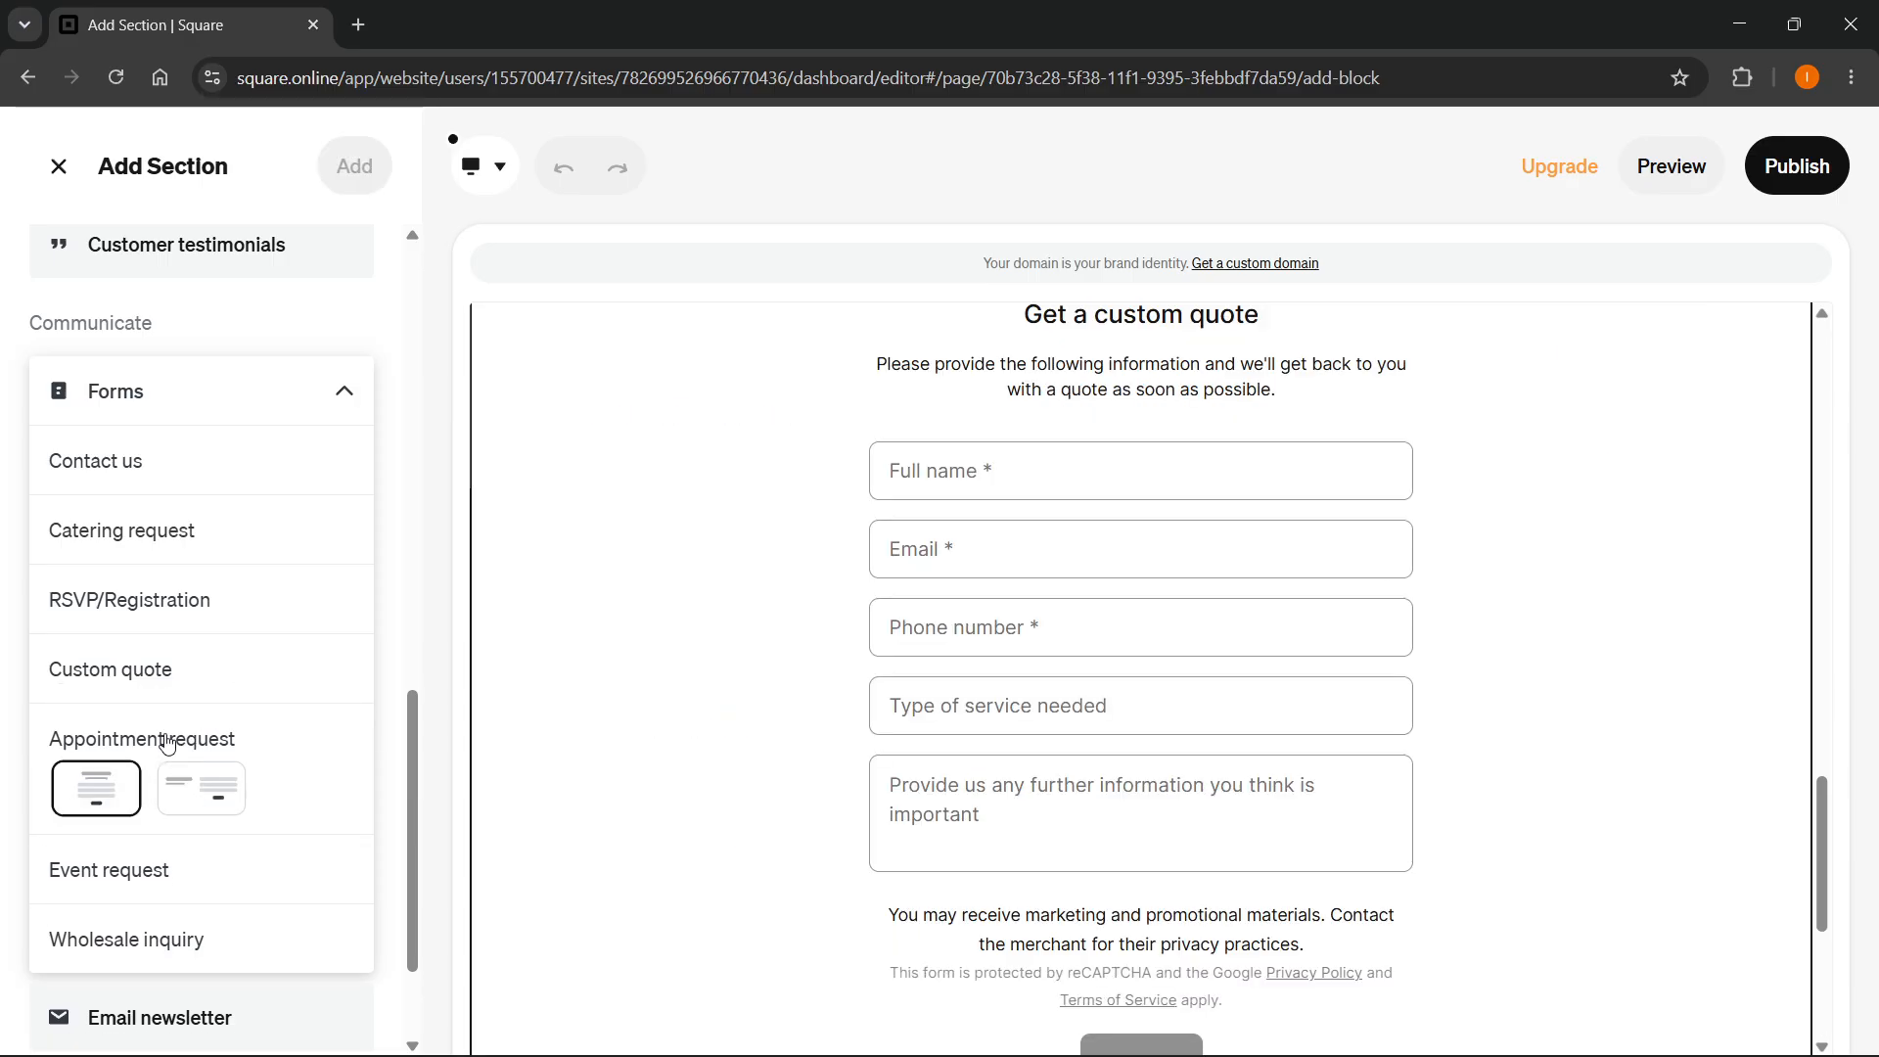
left_click(223, 870)
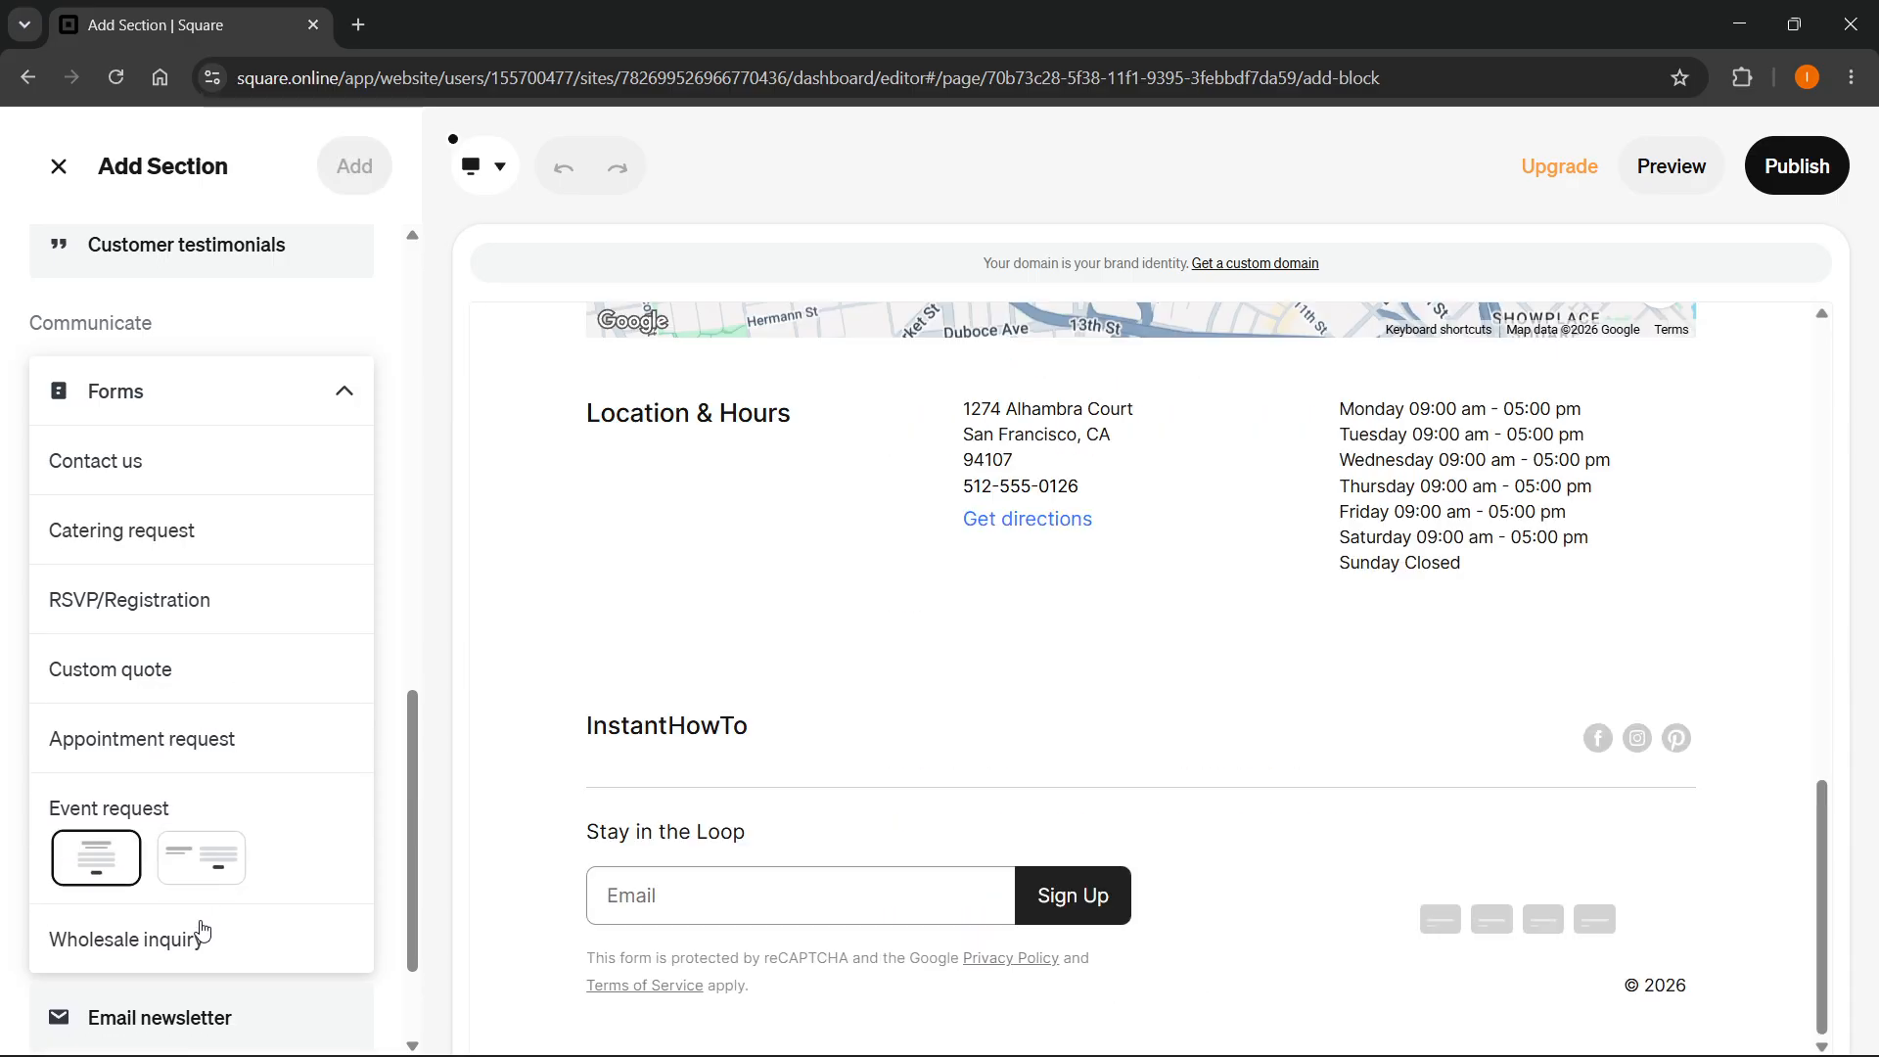
left_click(194, 942)
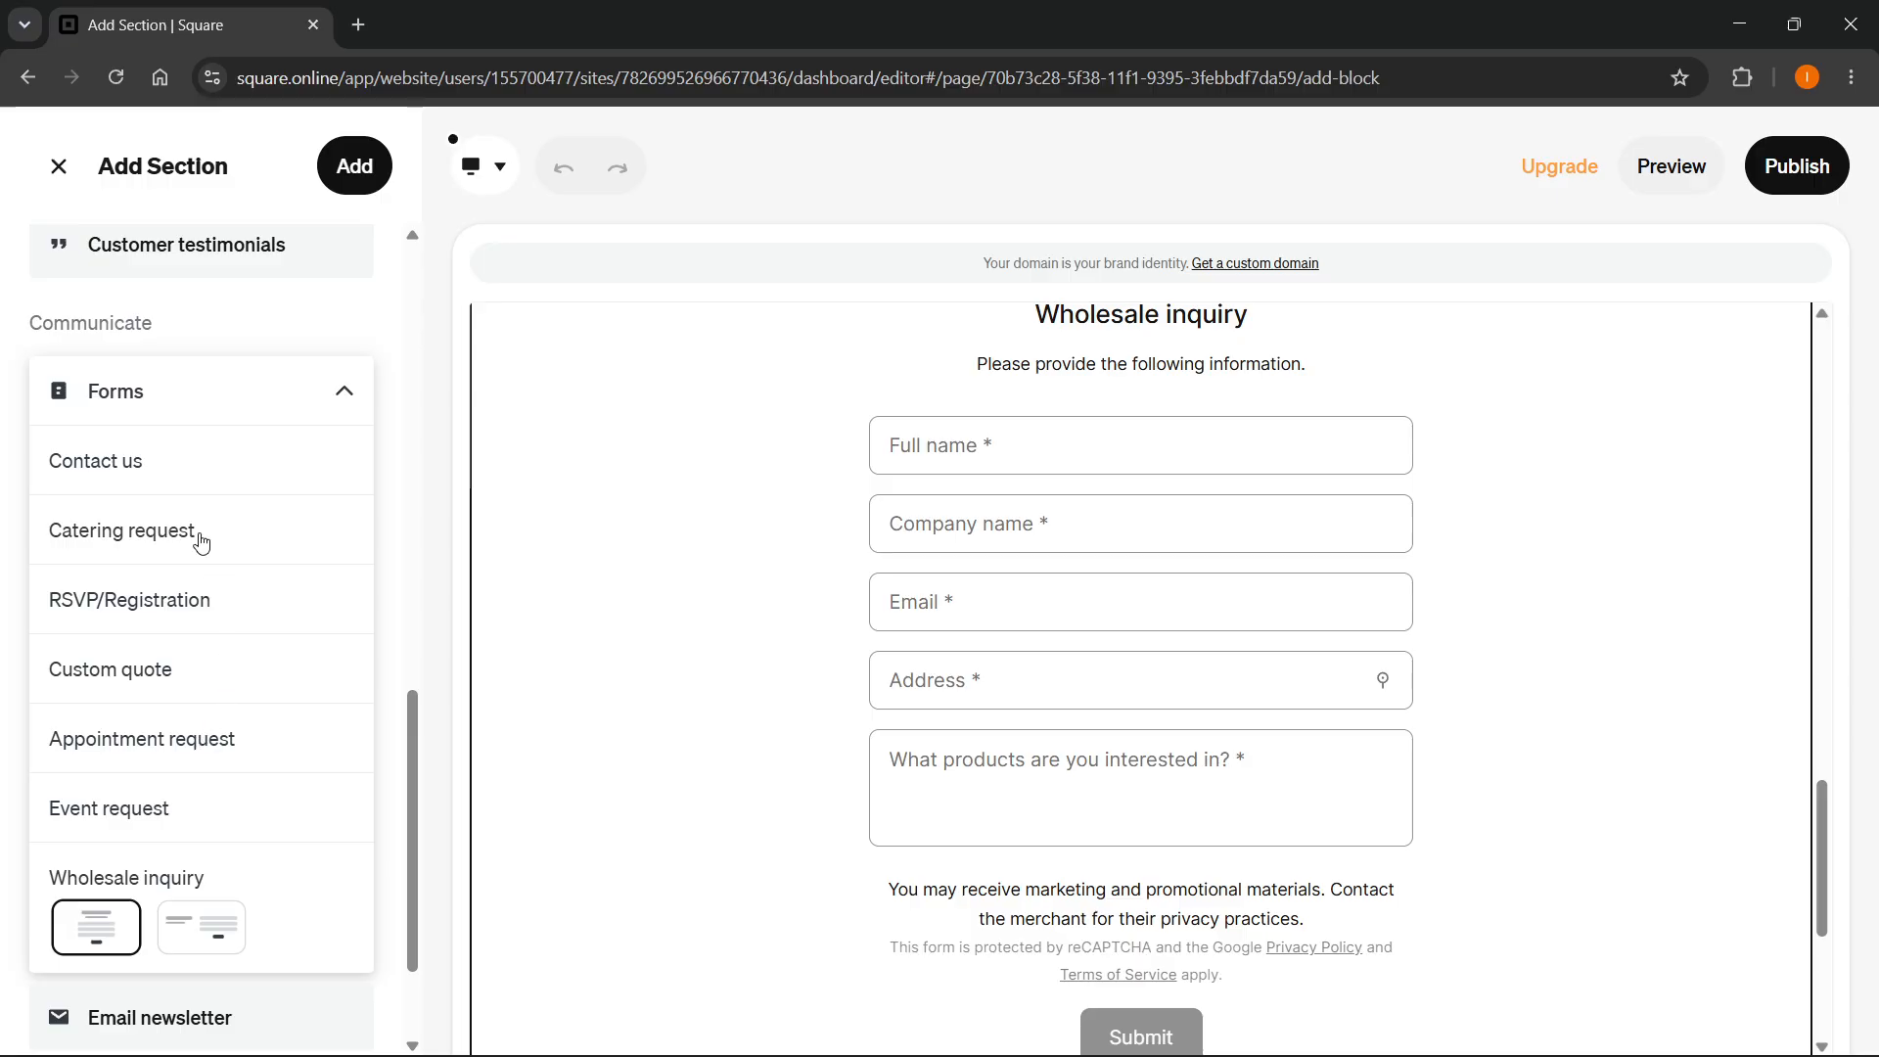
Add the Contact us form with the centered layout as a section on the Home page.
left_click(175, 462)
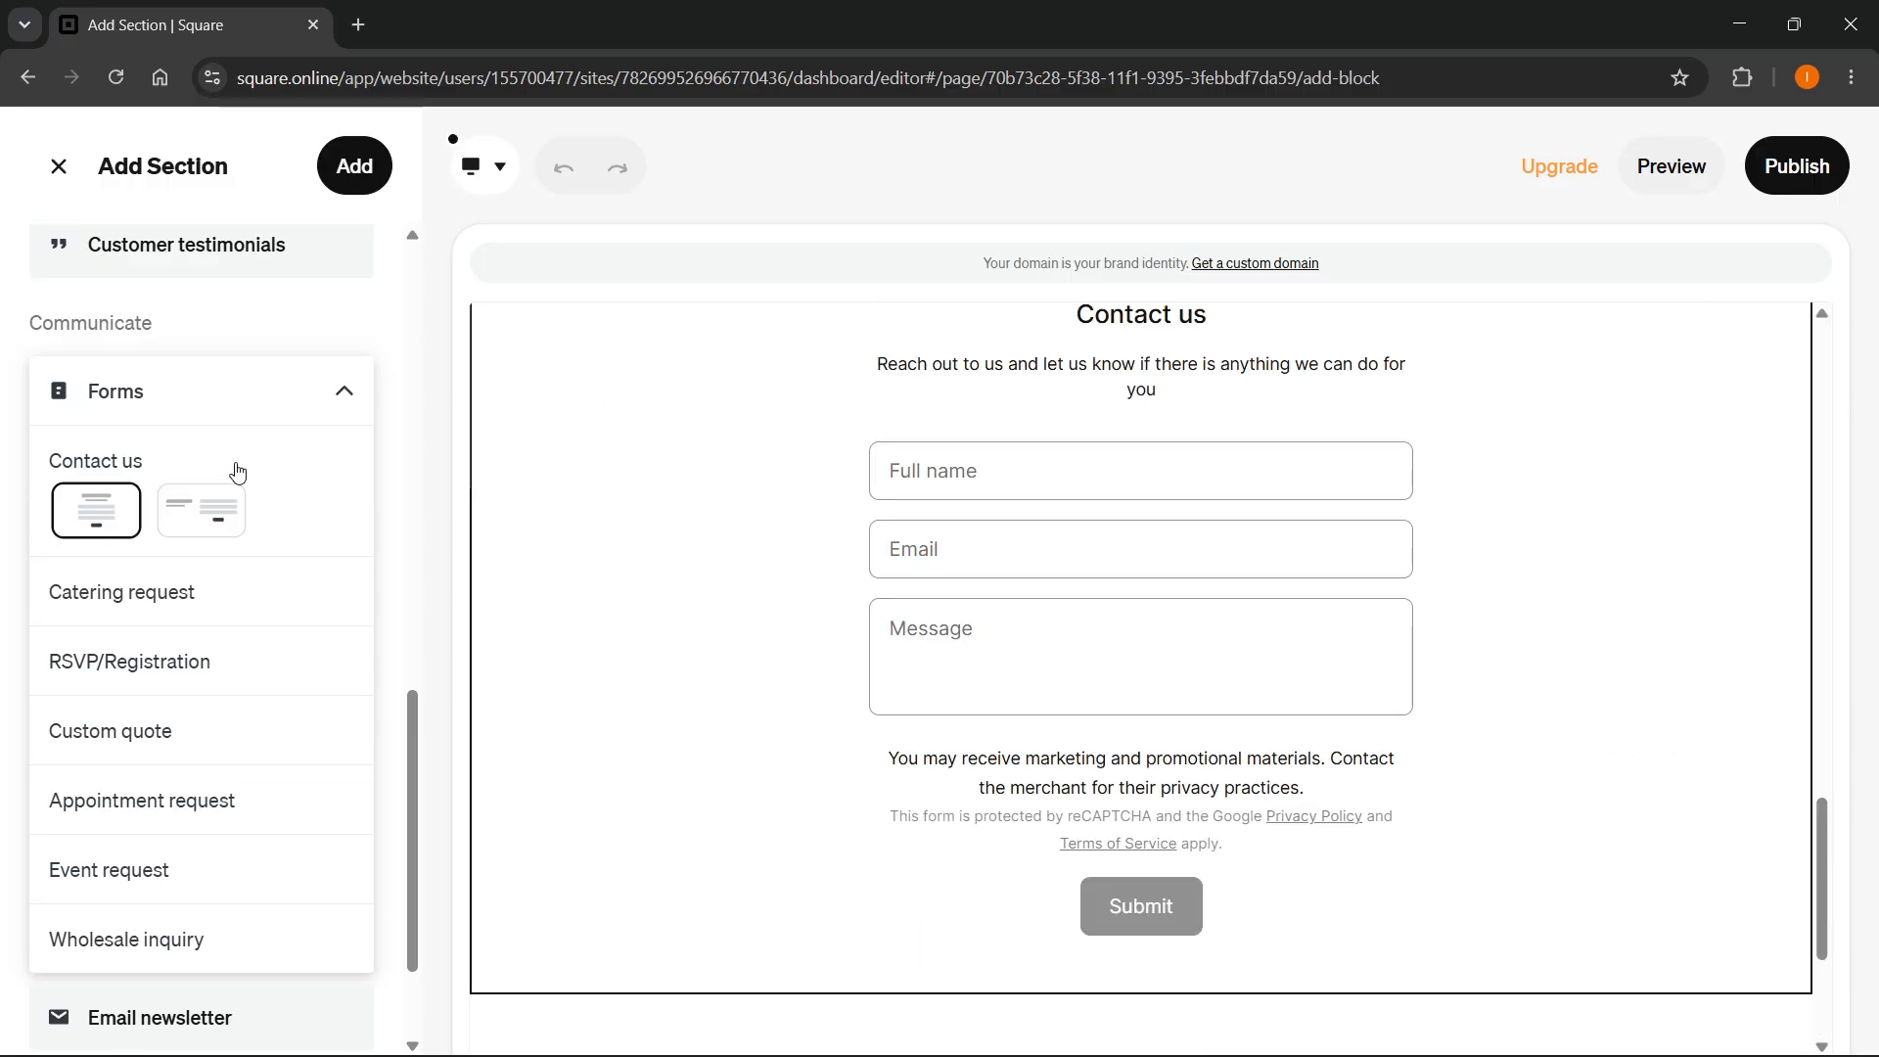
scroll(931, 648, "up", 1)
scroll(1190, 467, "down", 4)
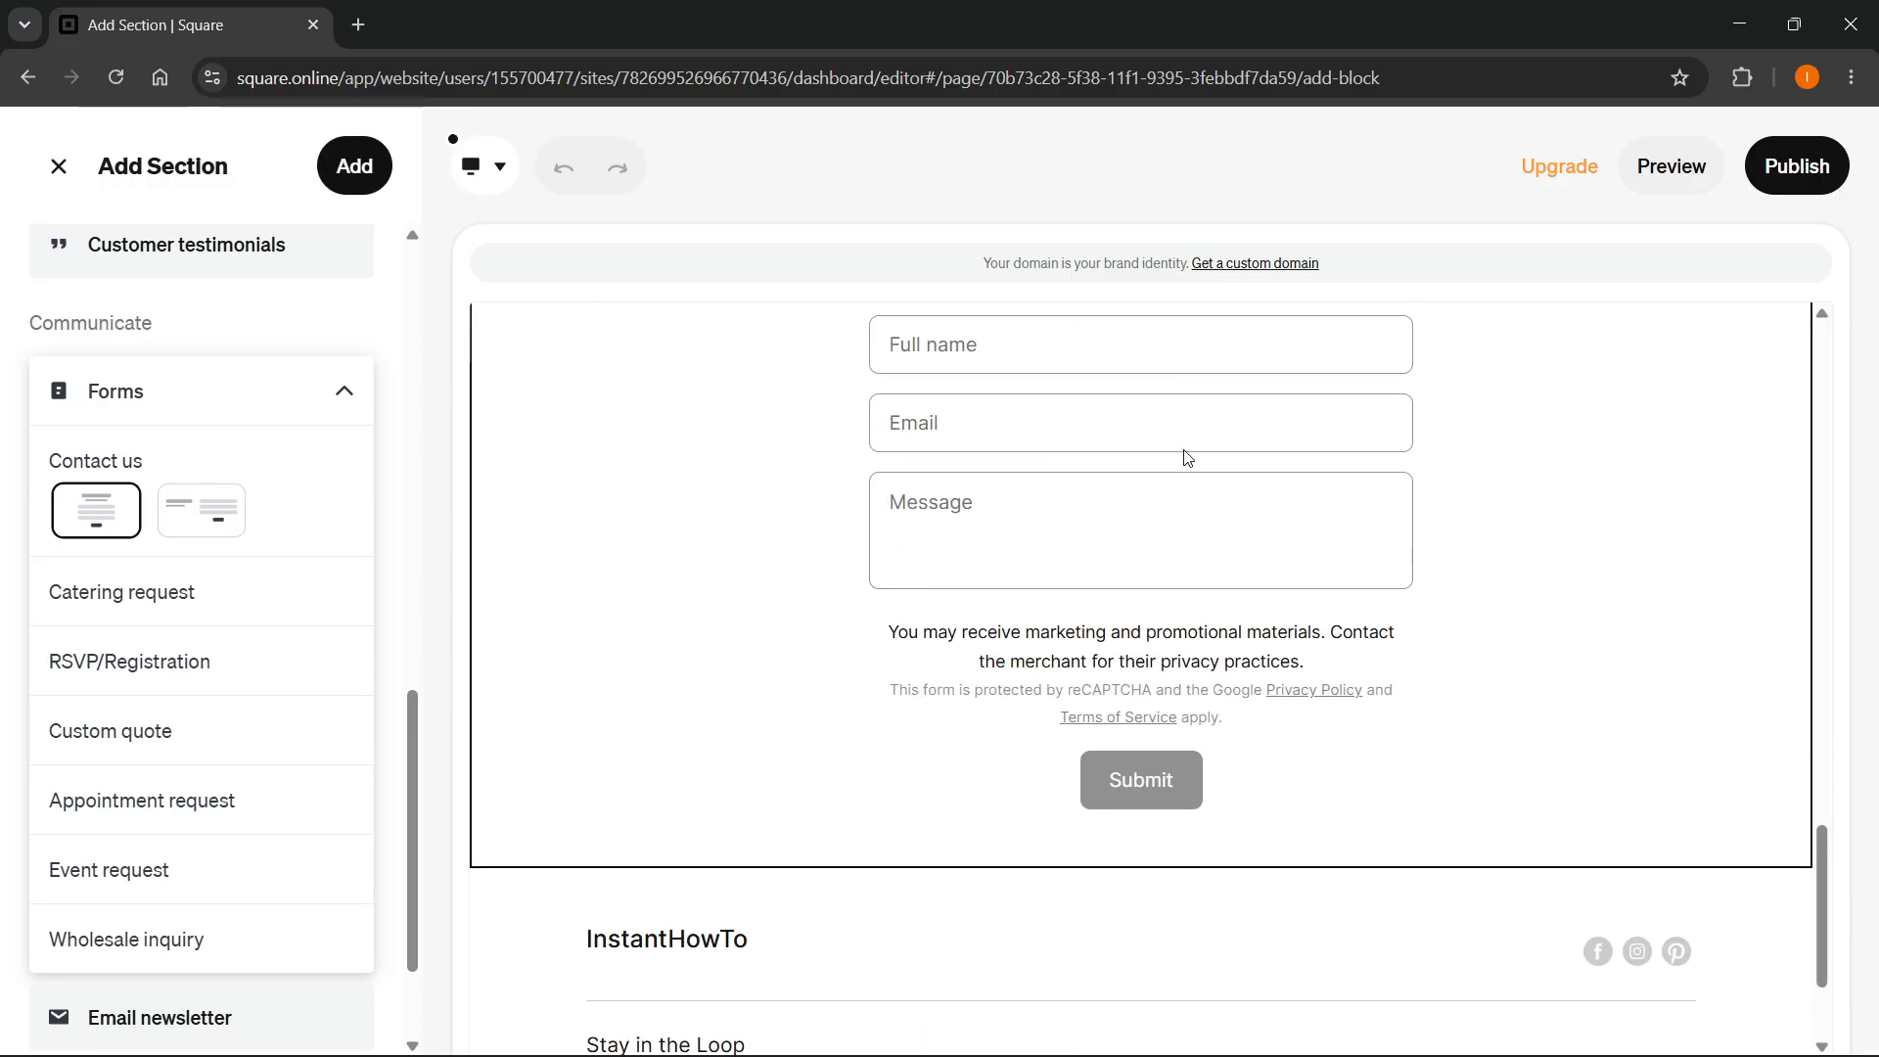
scroll(1188, 460, "up", 5)
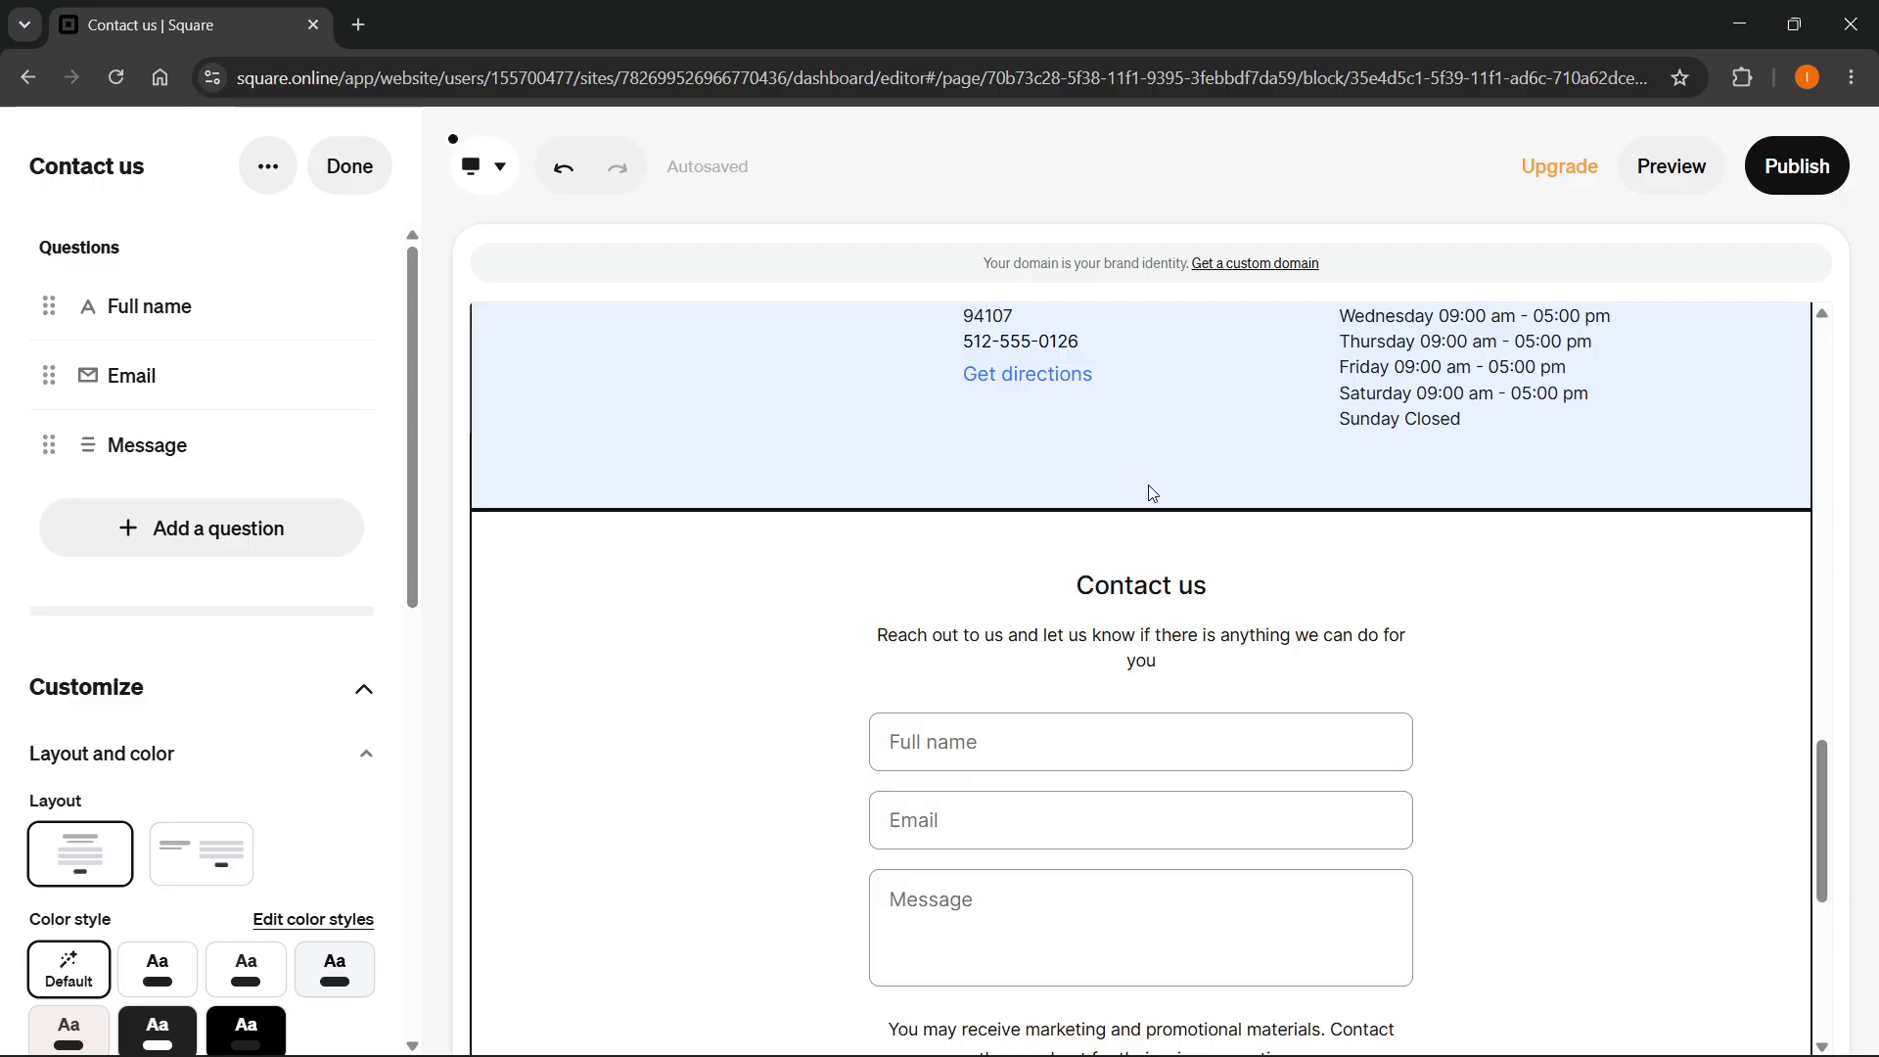
scroll(1152, 492, "up", 2)
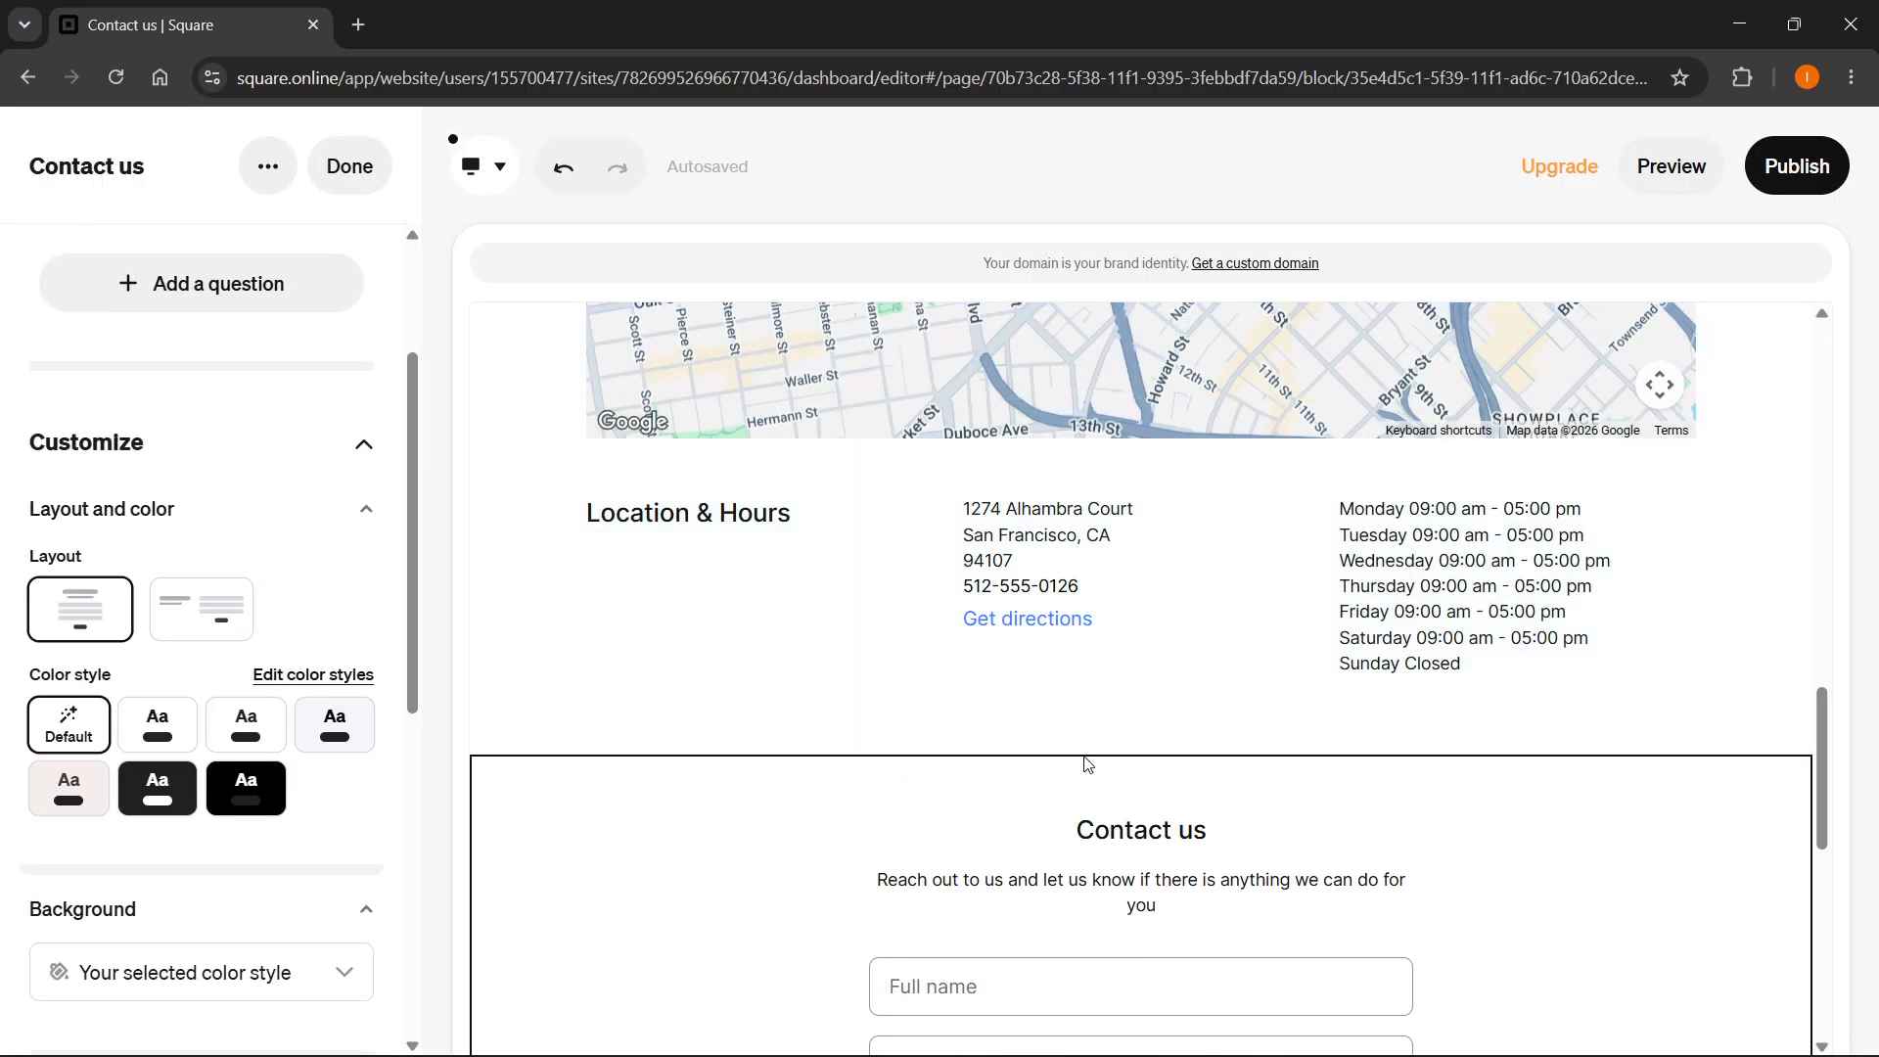
scroll(1566, 696, "down", 4)
scroll(183, 434, "up", 3)
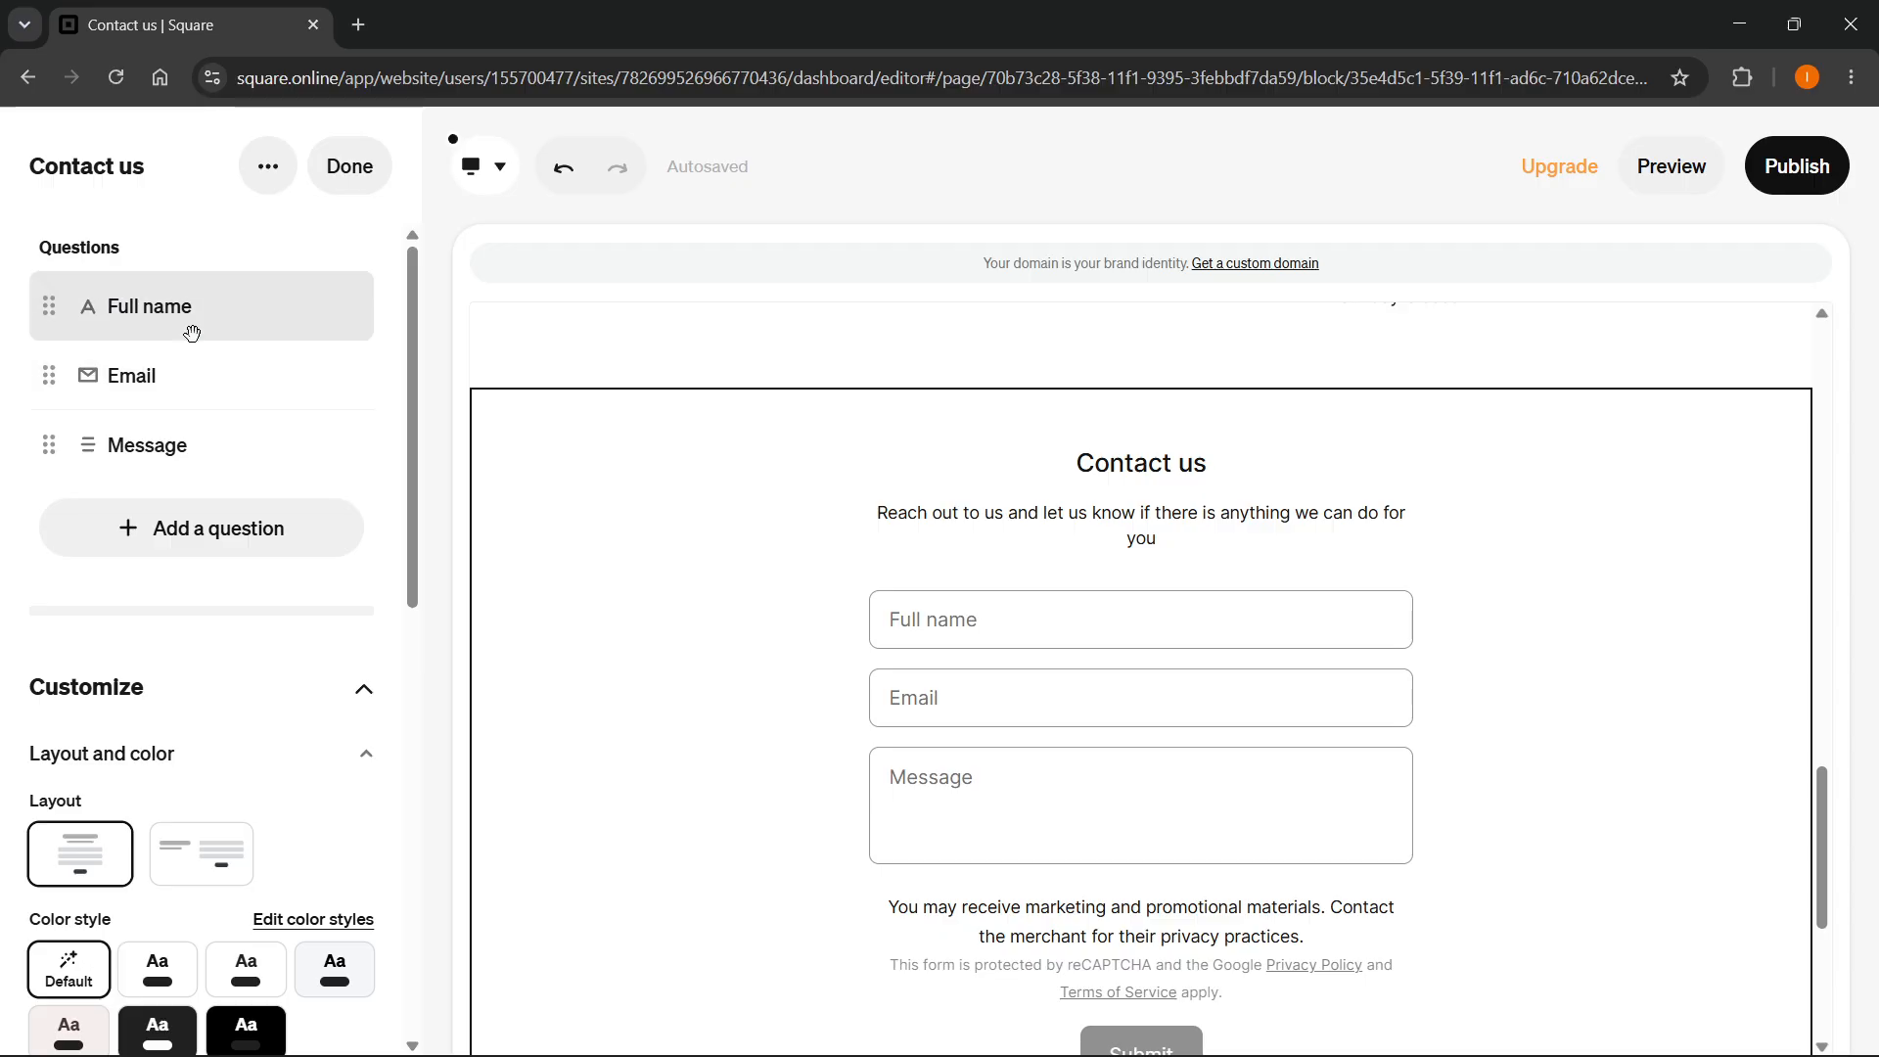
left_click(800, 353)
left_click(1241, 470)
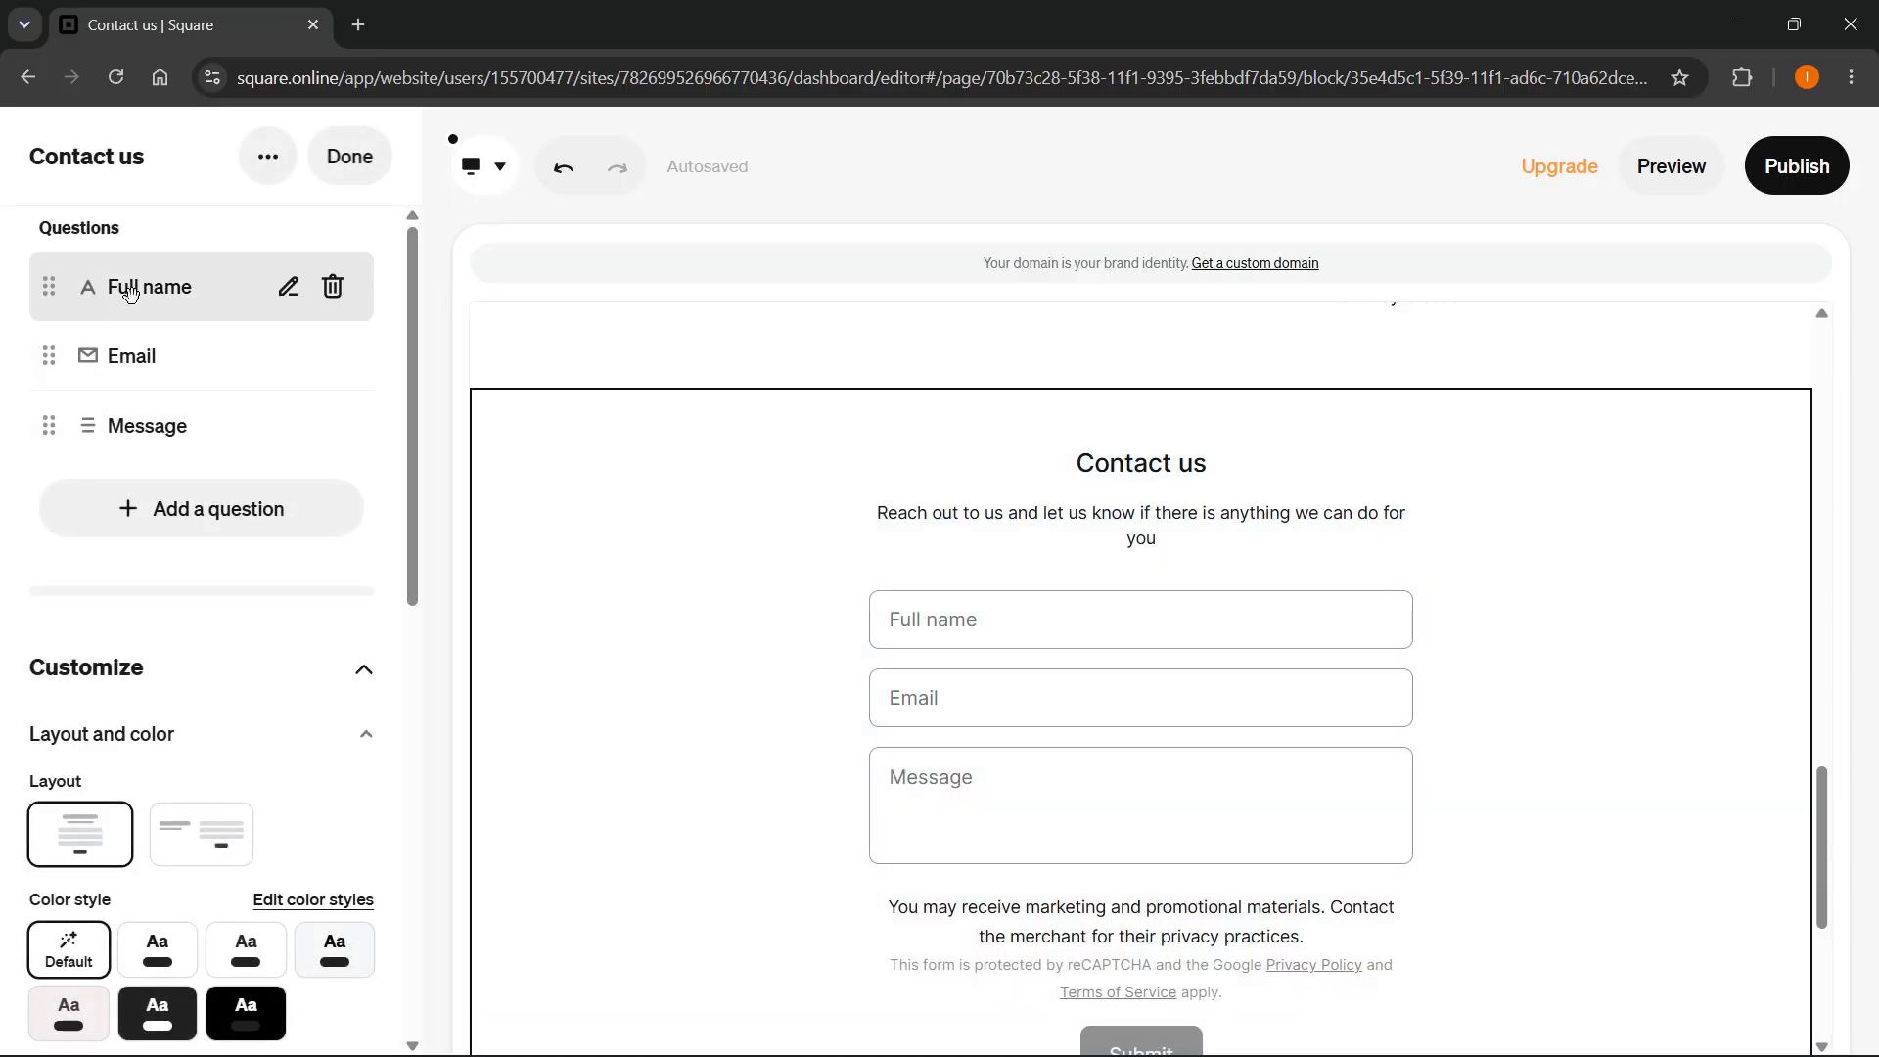
Relabel the form's Full name question as "Name & Surname" and mark it as required.
left_click(145, 288)
left_click(193, 350)
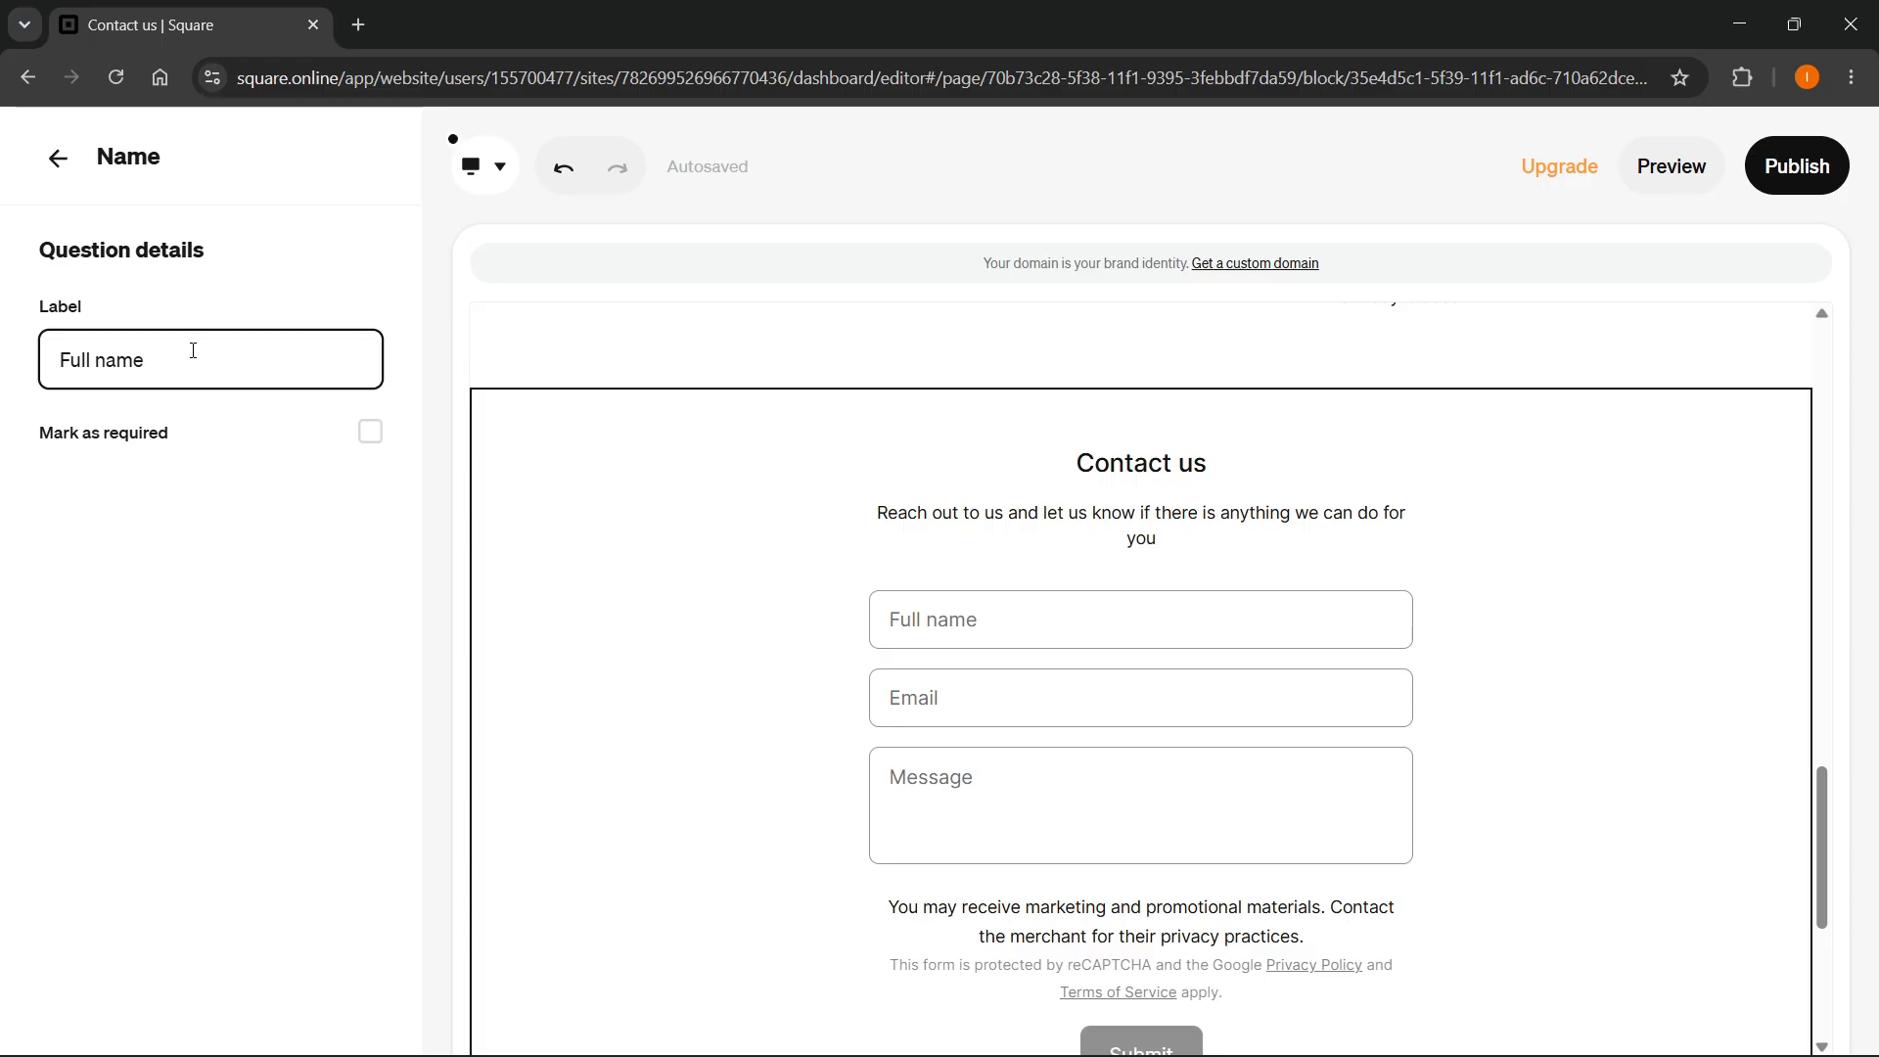
key("ctrl+a")
type("Name & S")
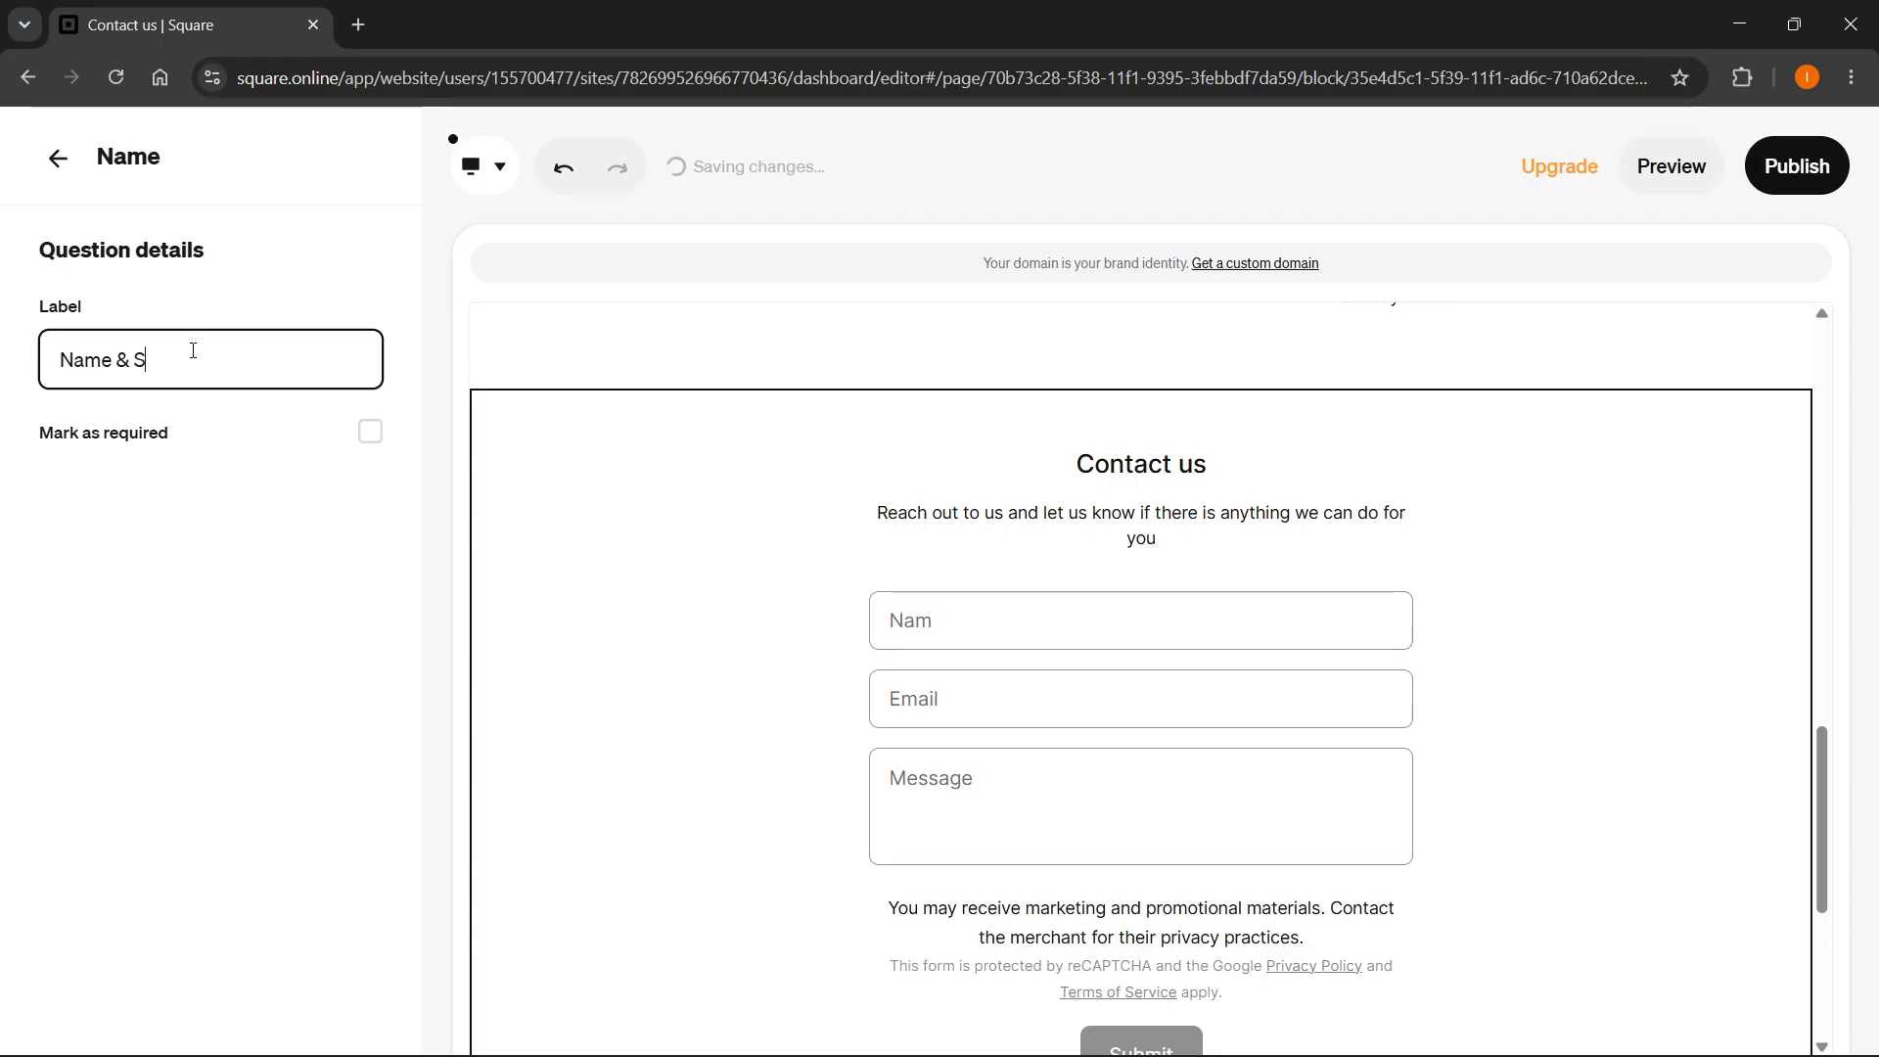
type("urname")
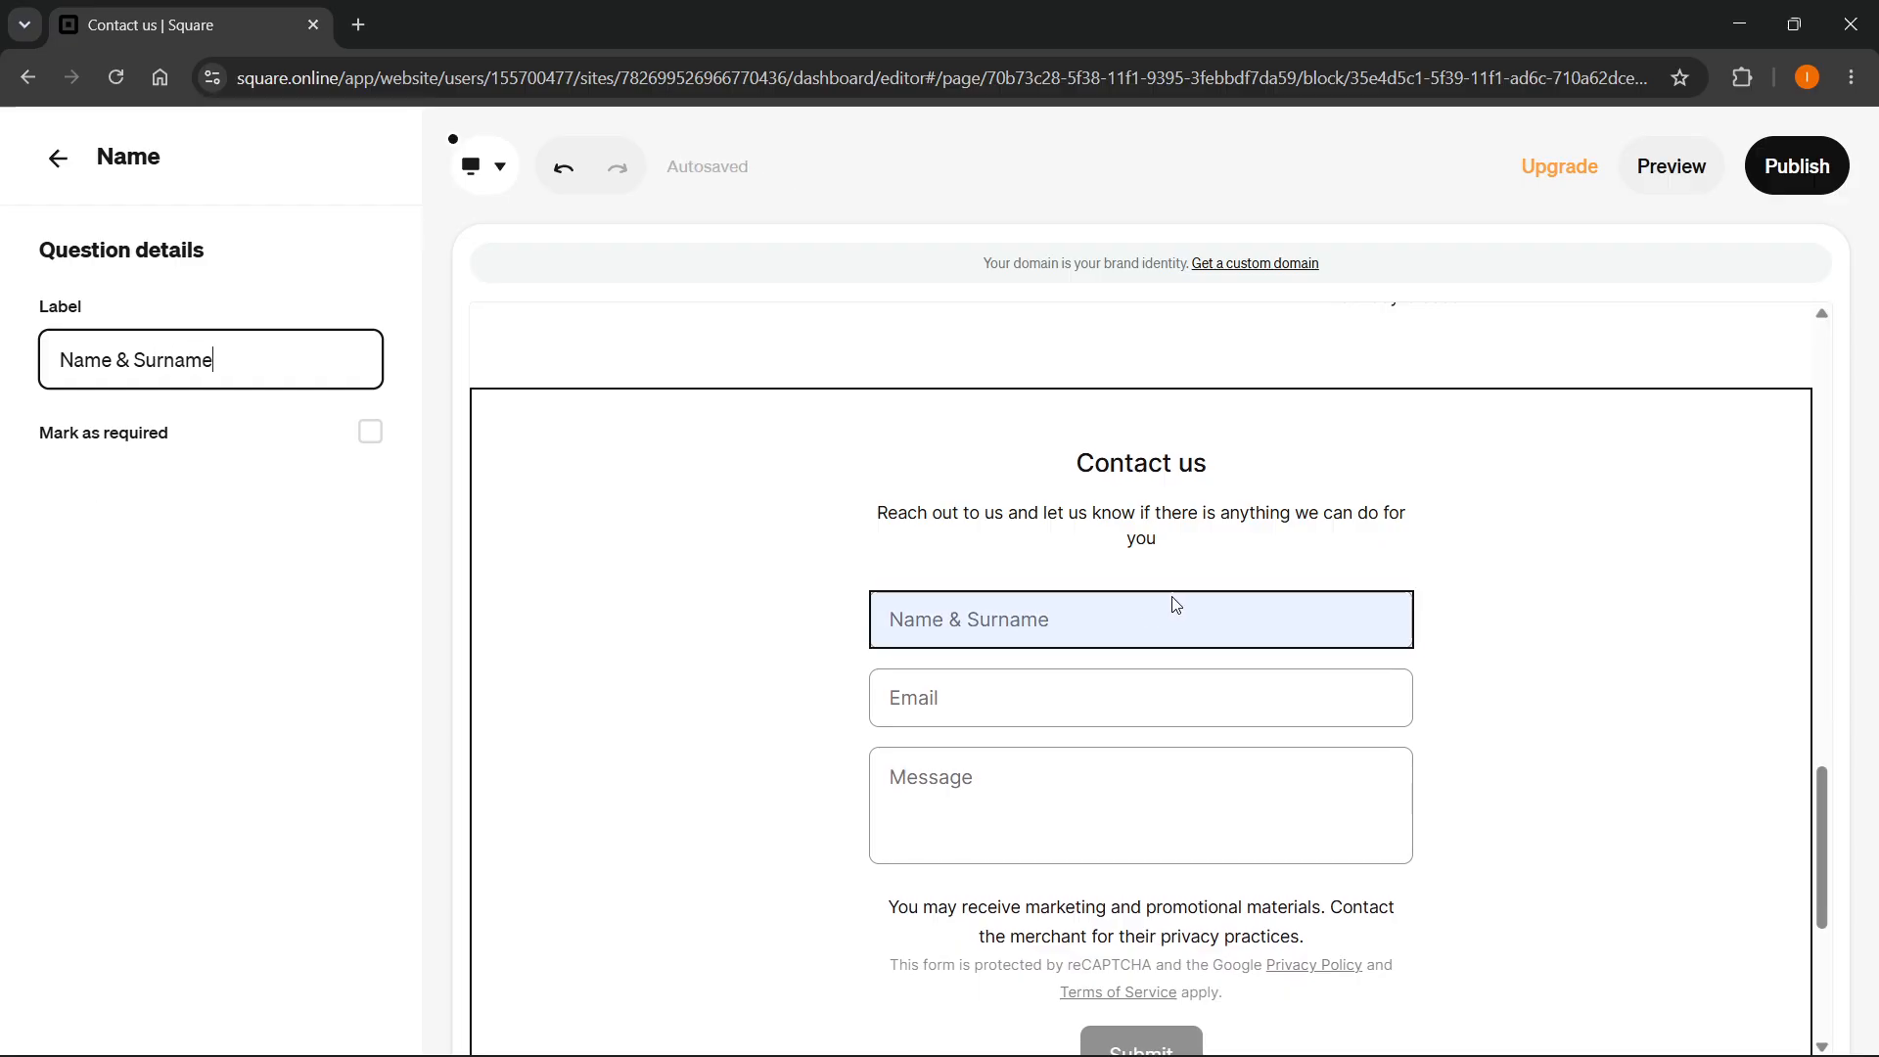
left_click(372, 435)
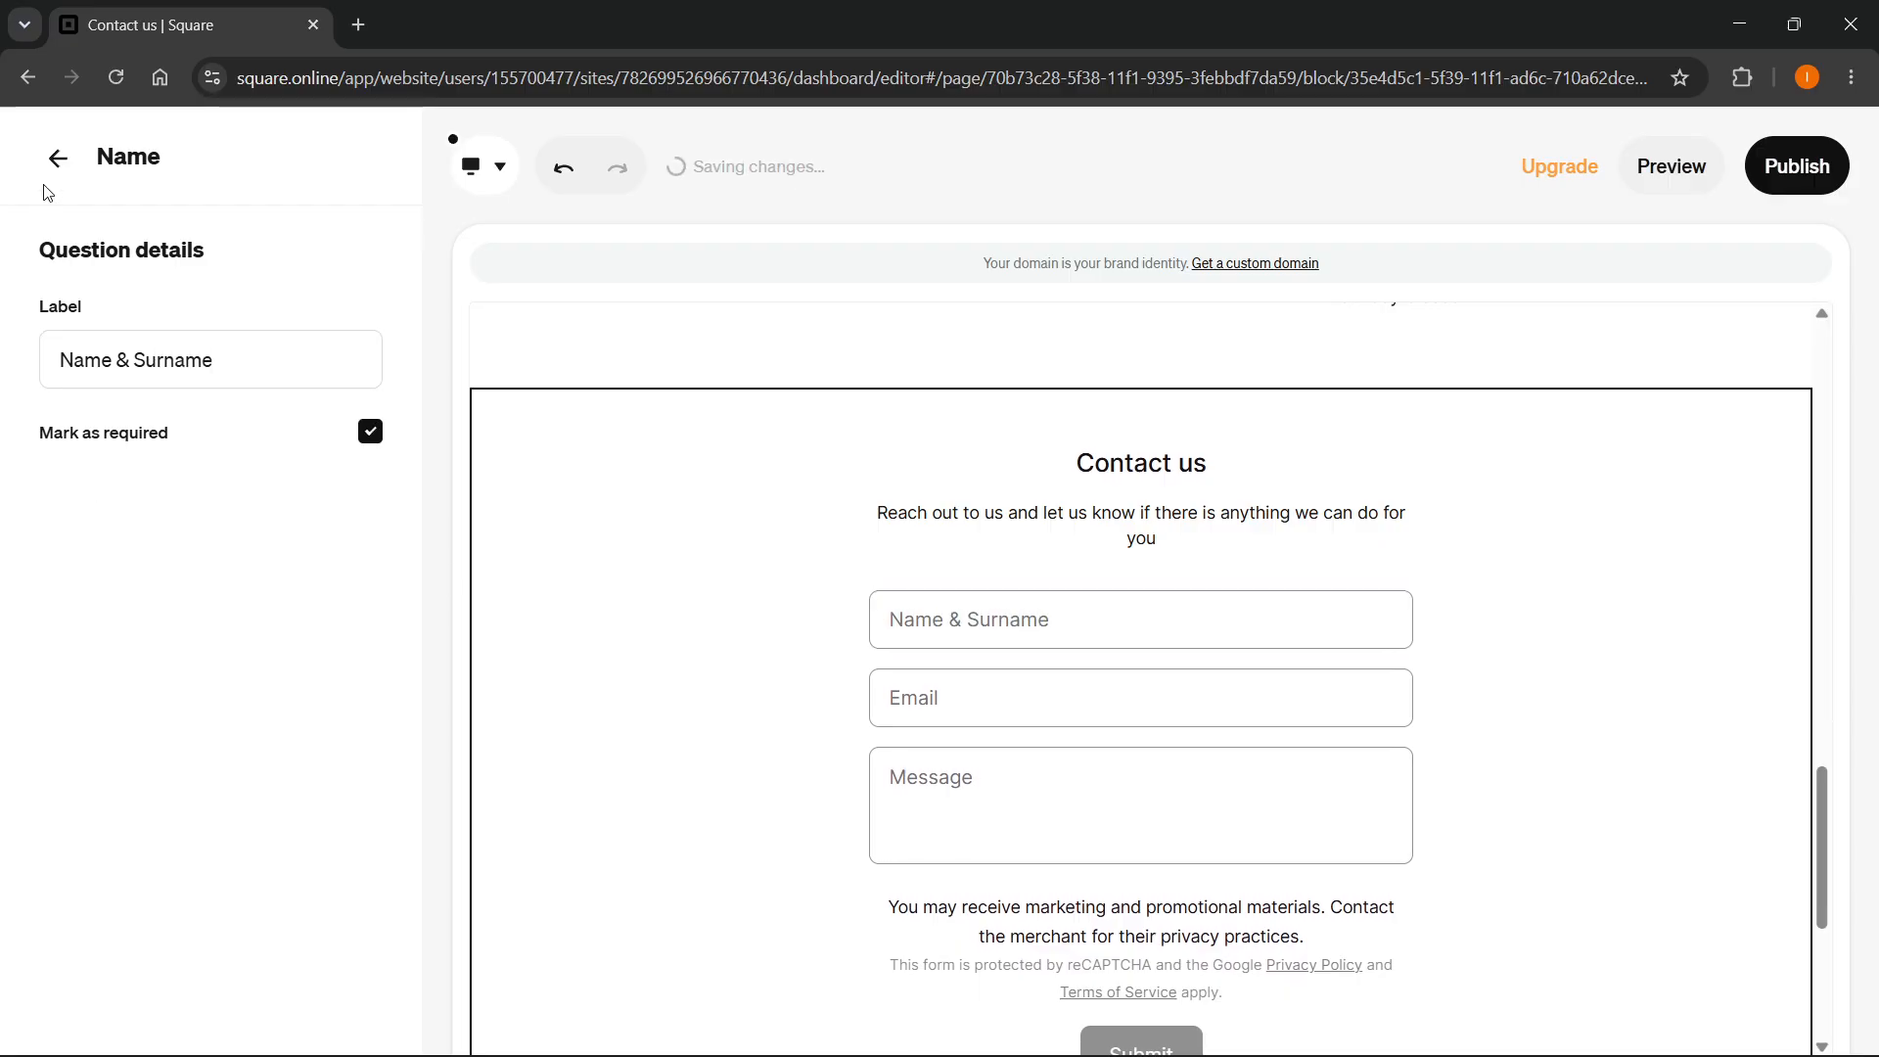
left_click(57, 158)
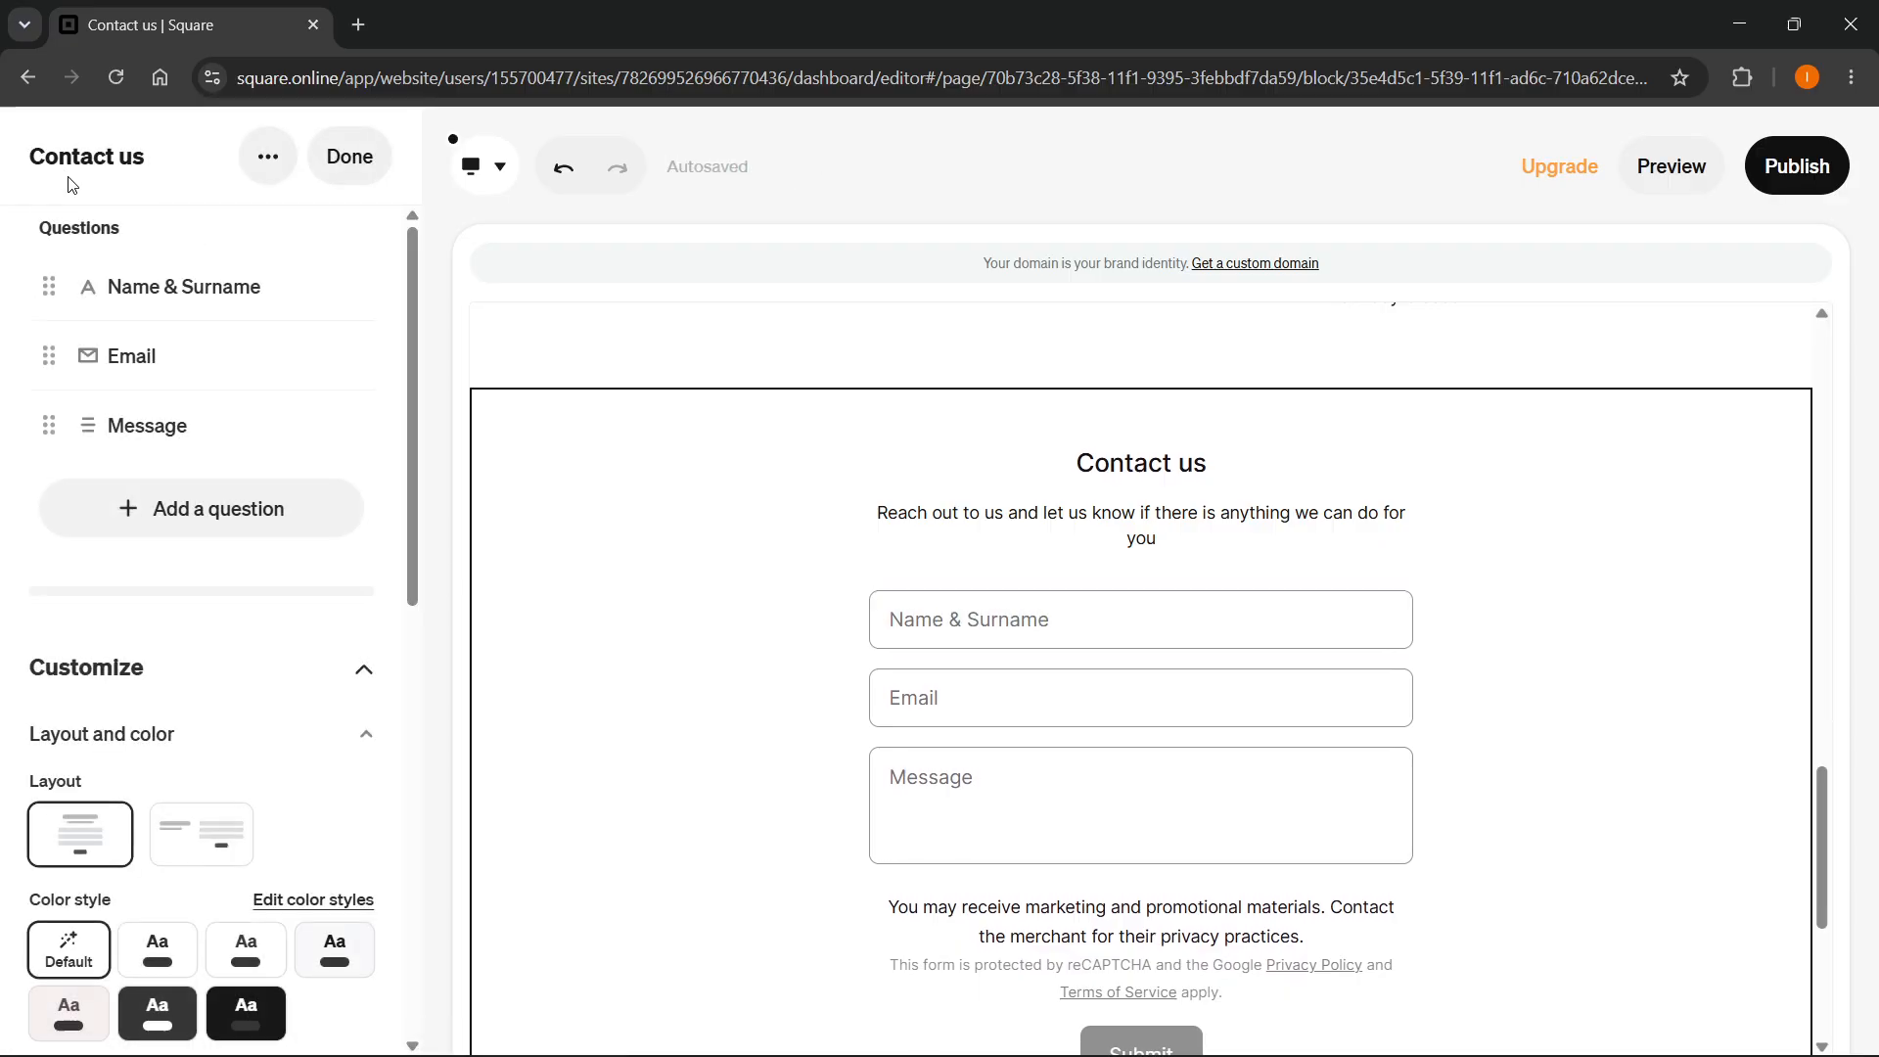
Check the Email question's details and add a Multiple choice question to the contact form.
left_click(162, 364)
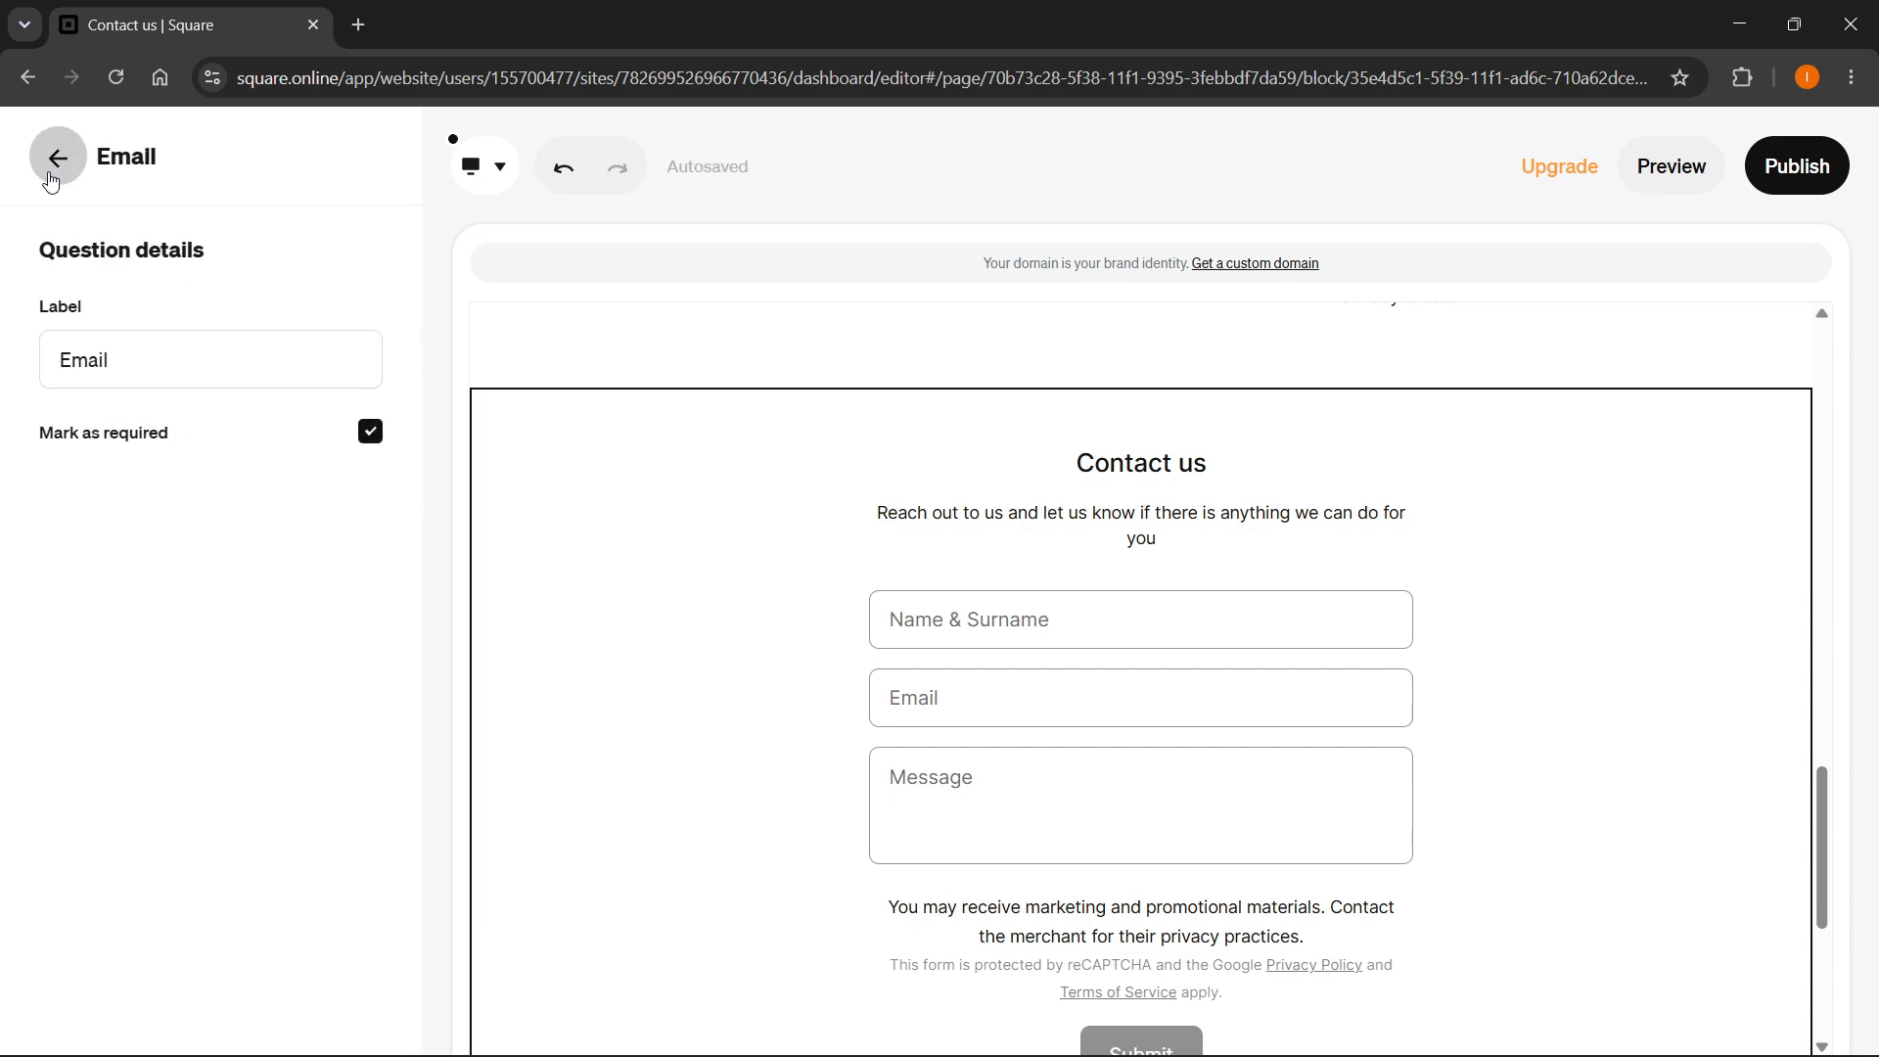
left_click(51, 174)
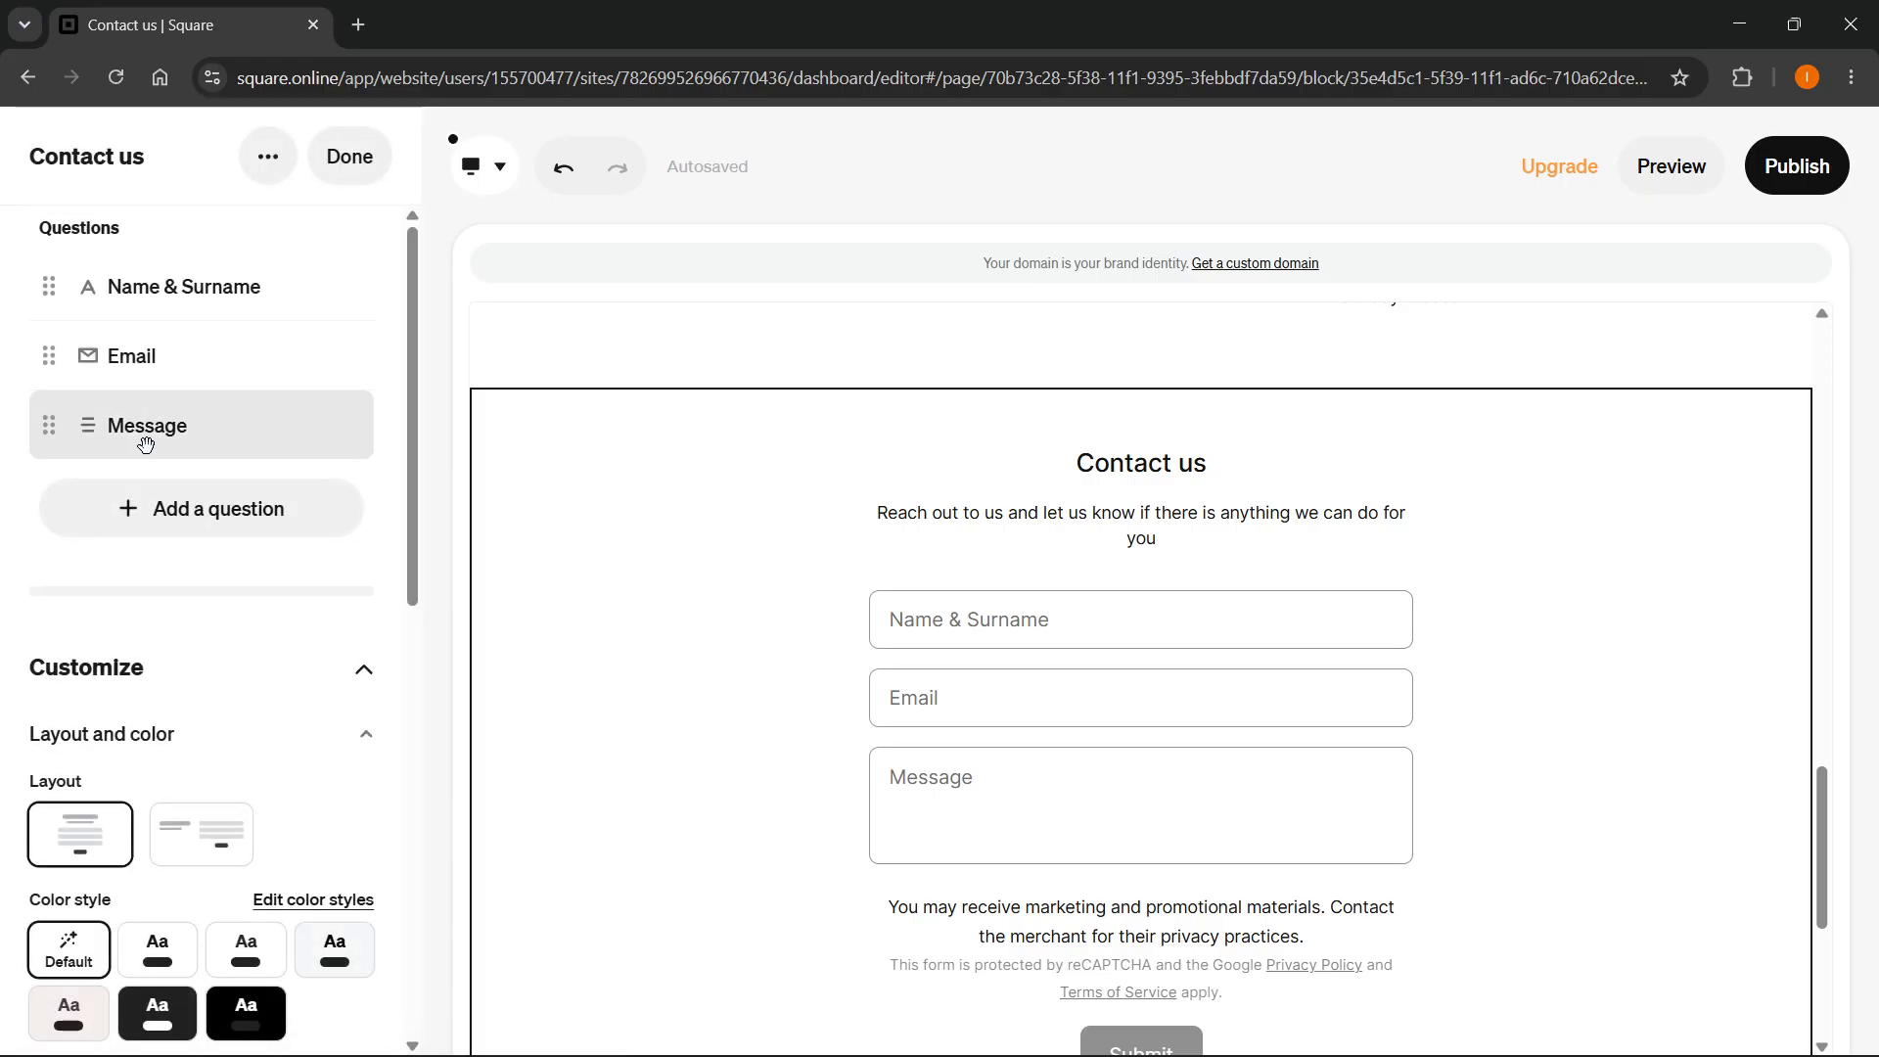
left_click(206, 515)
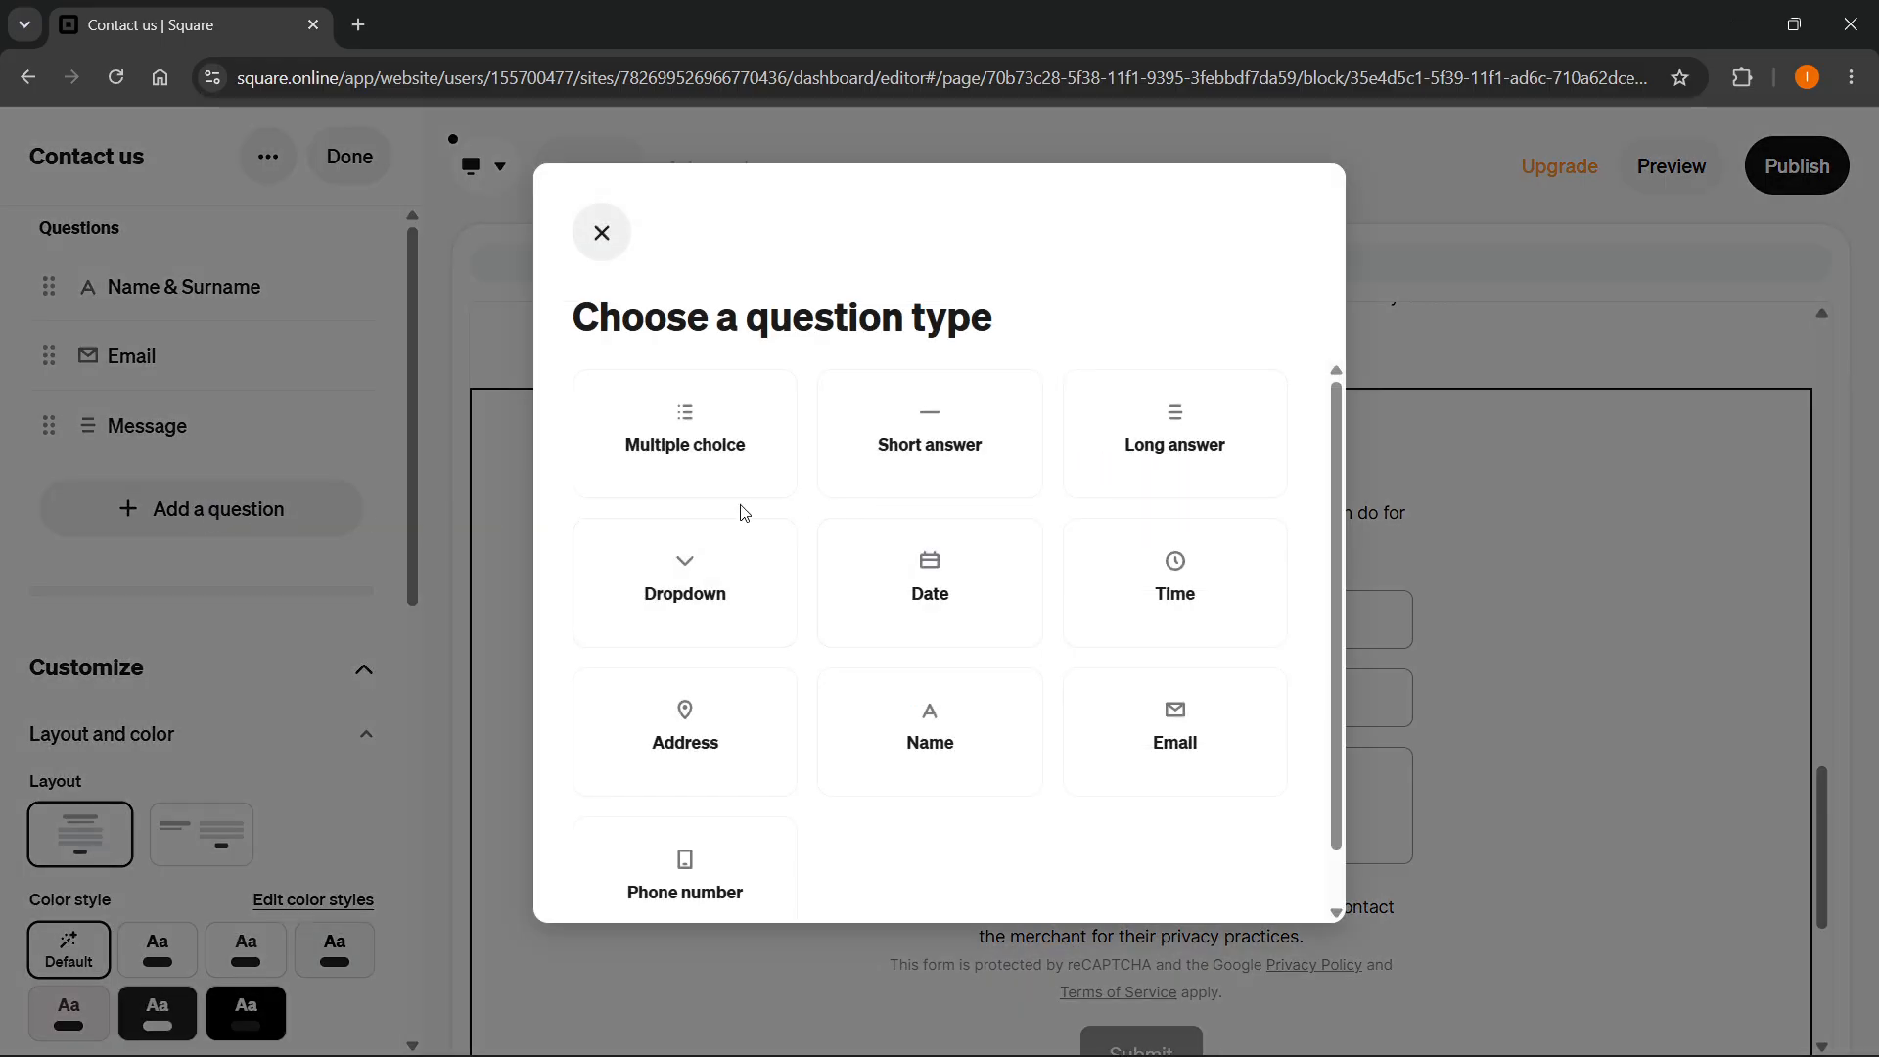
left_click(744, 446)
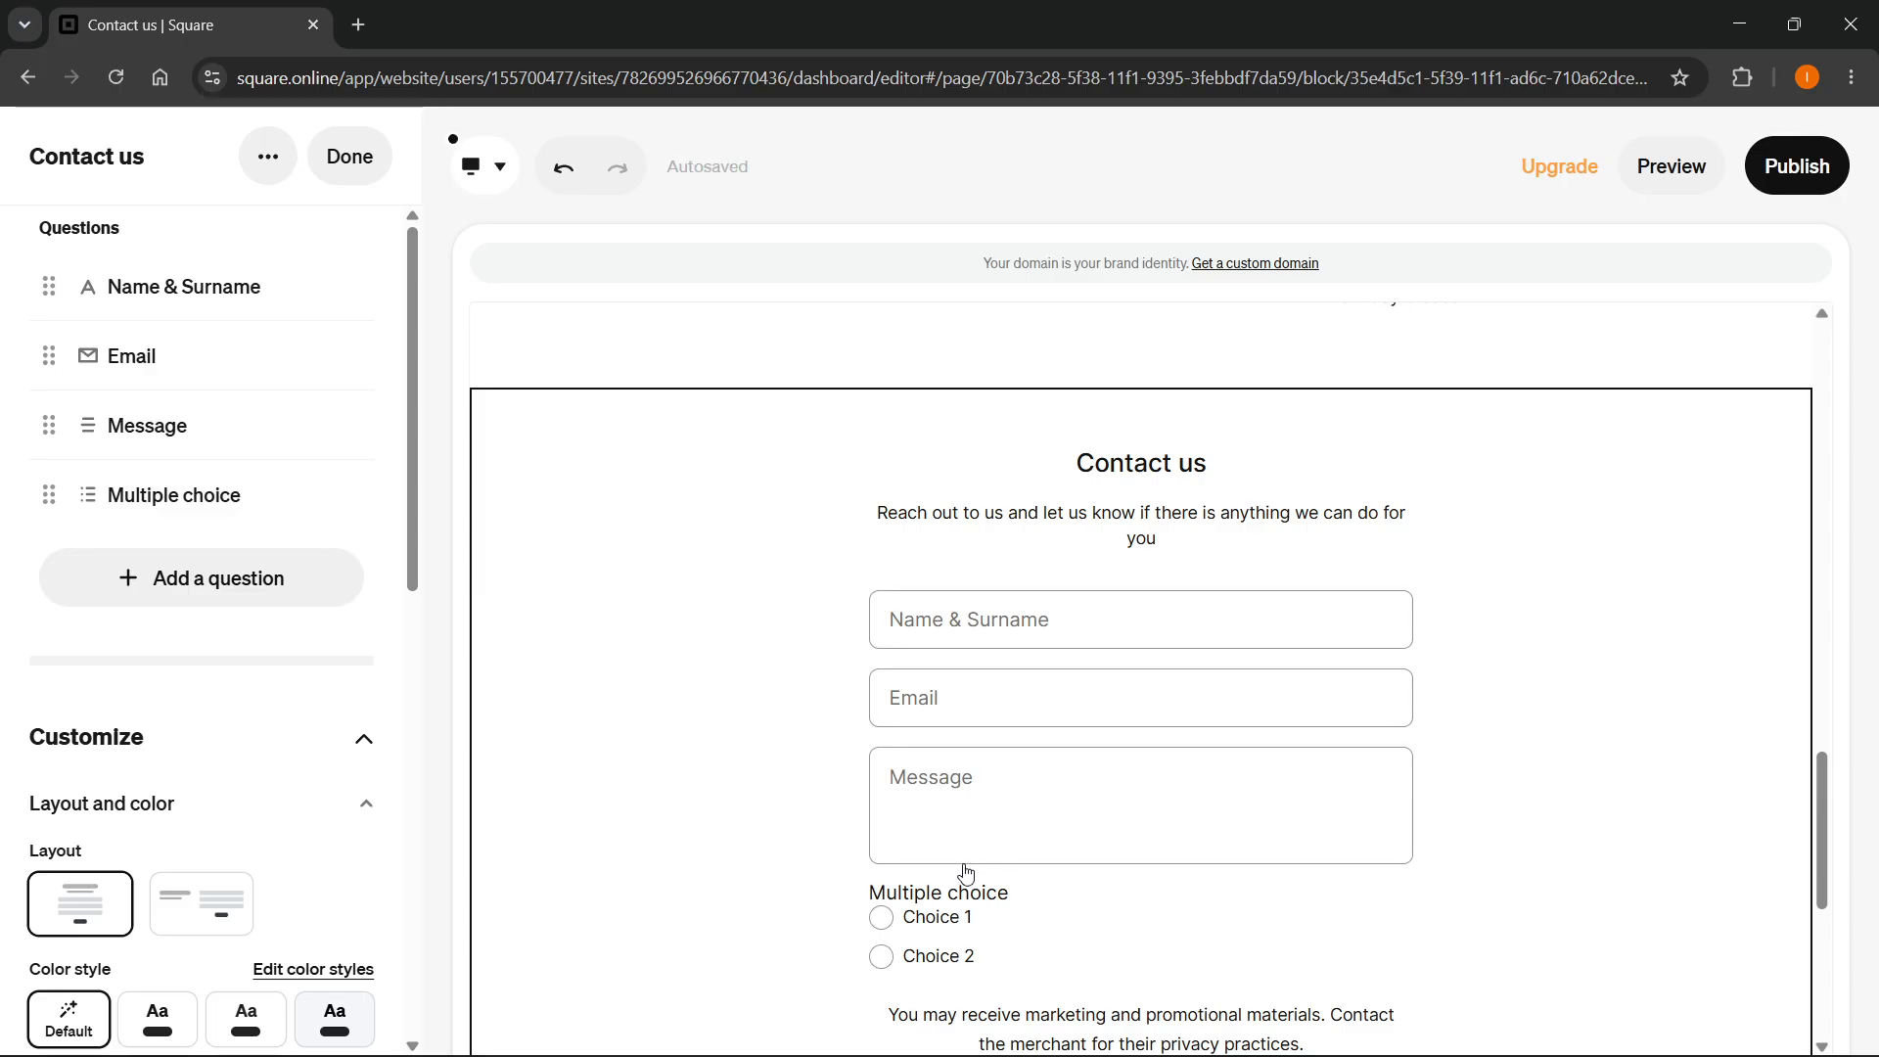
scroll(965, 877, "down", 1)
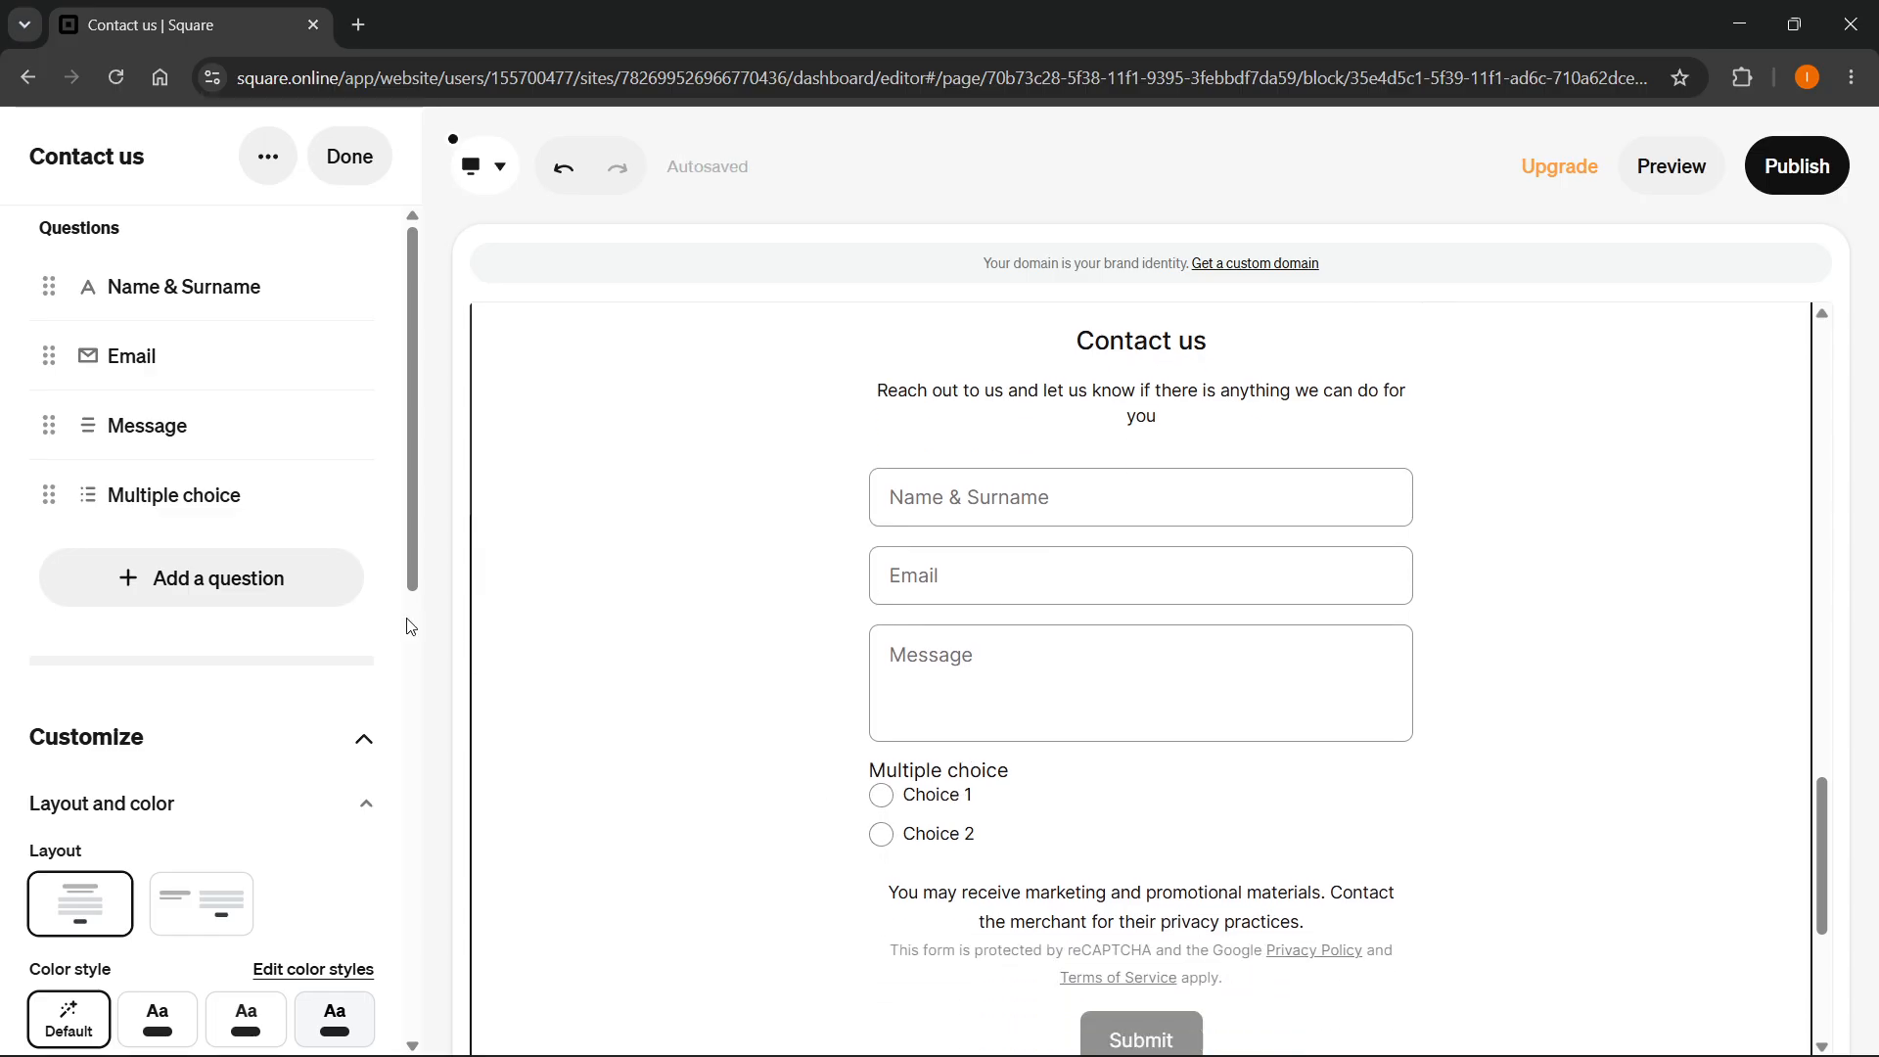
Set the label of the Multiple choice question to "Are you a company?".
left_click(169, 505)
left_click(231, 344)
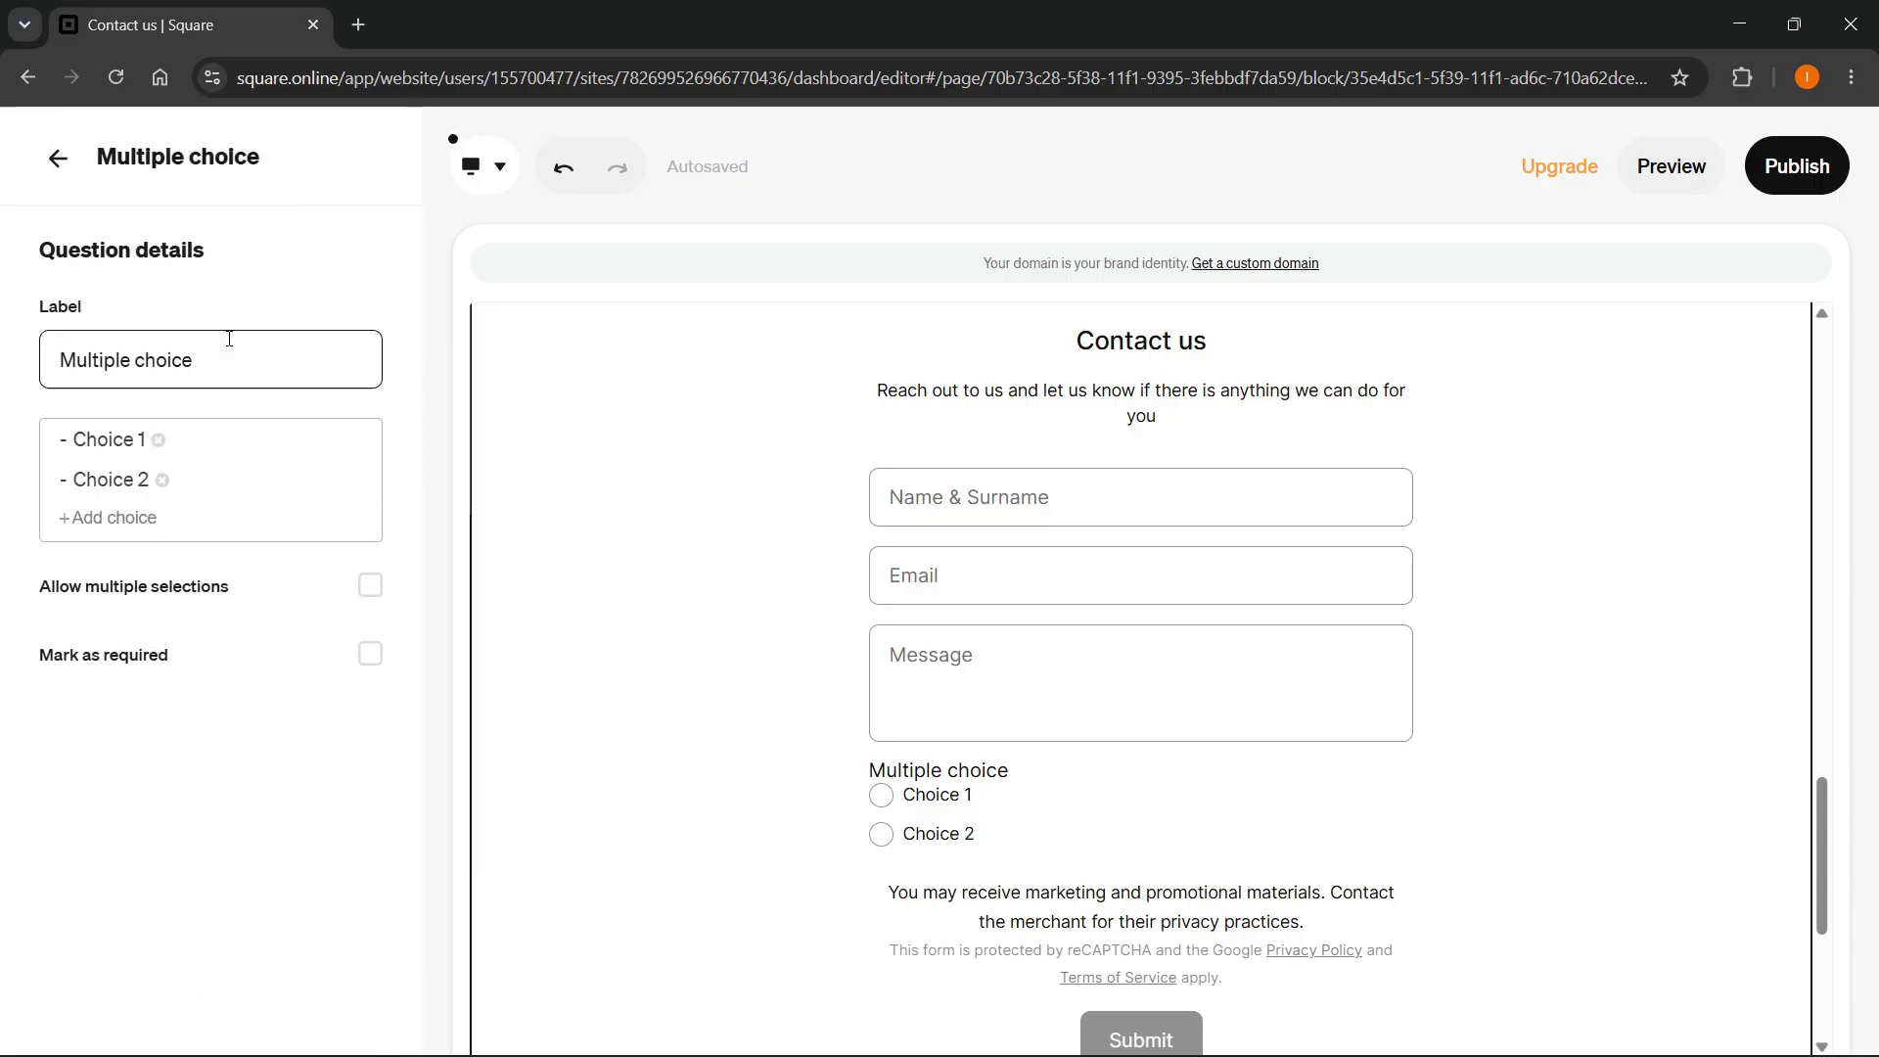
key("ctrl+a")
type("Are")
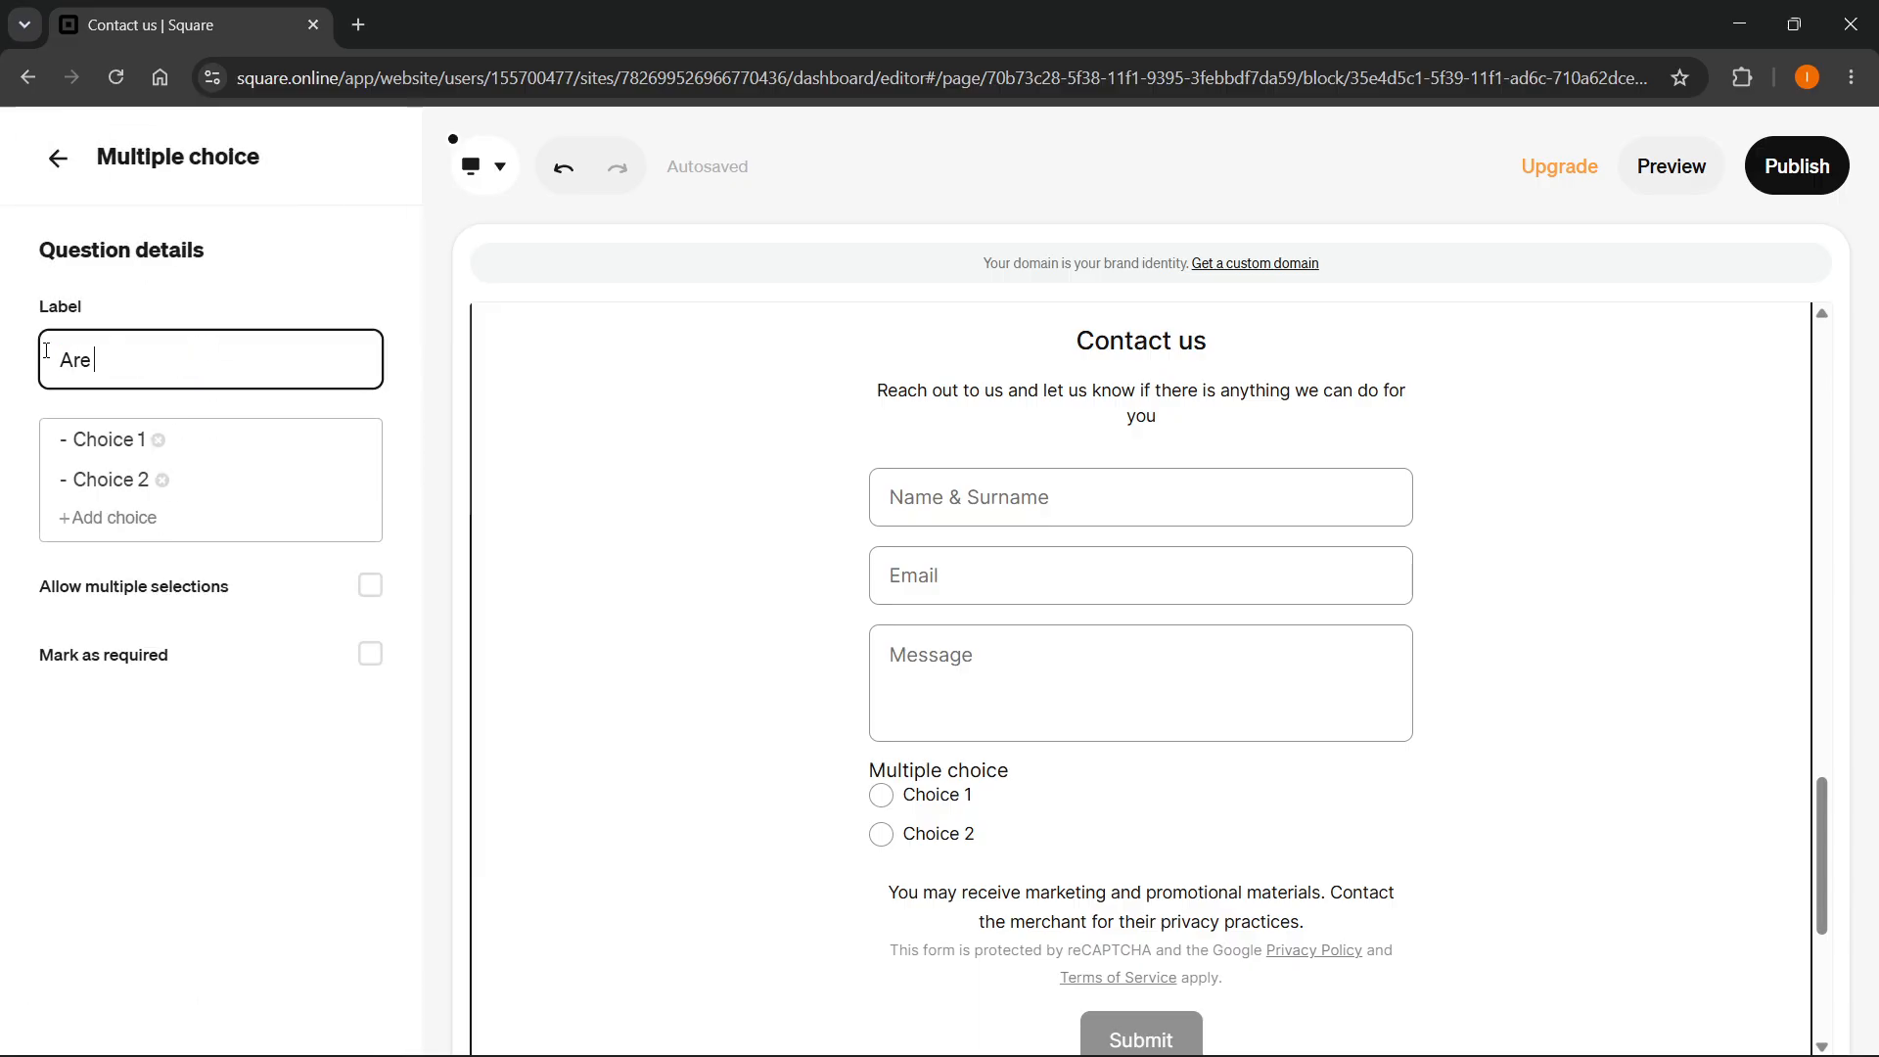
type(" you a company?")
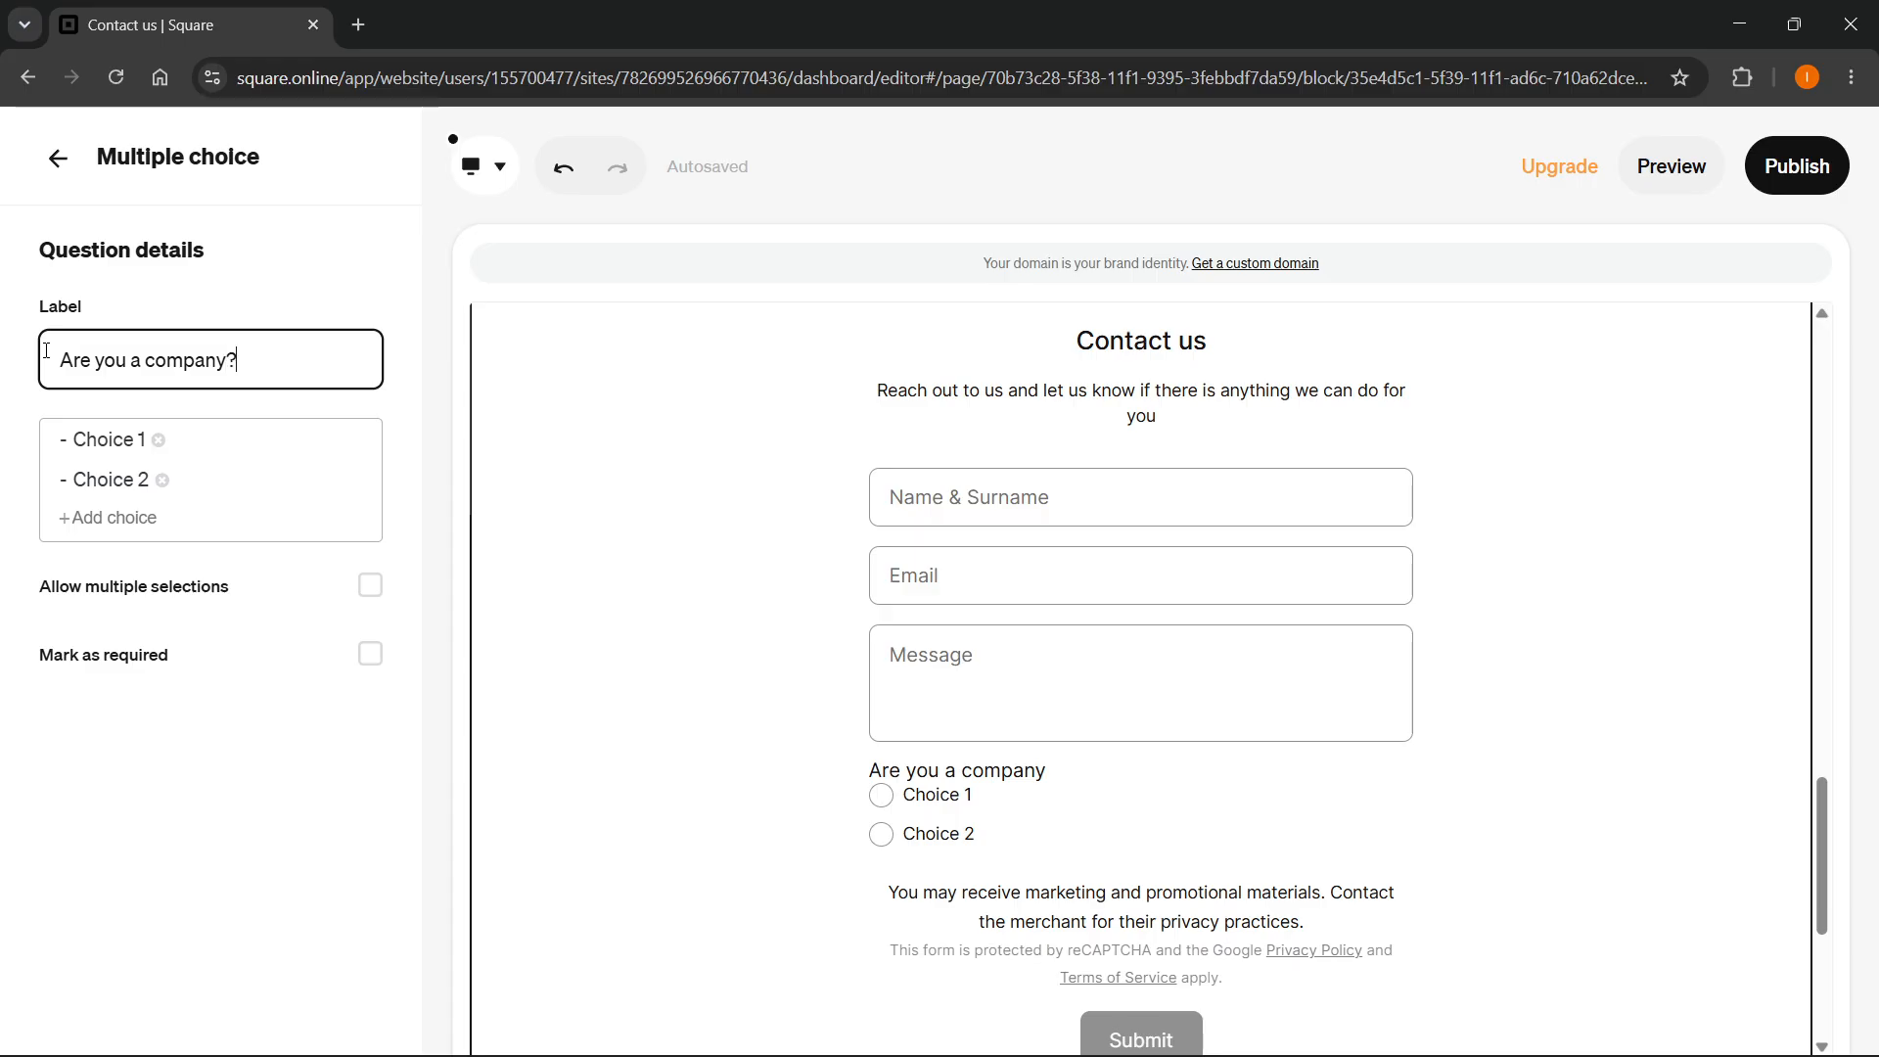
Rename the two choices of the company question to "Yes" and "No" and mark the question as required.
left_click(125, 438)
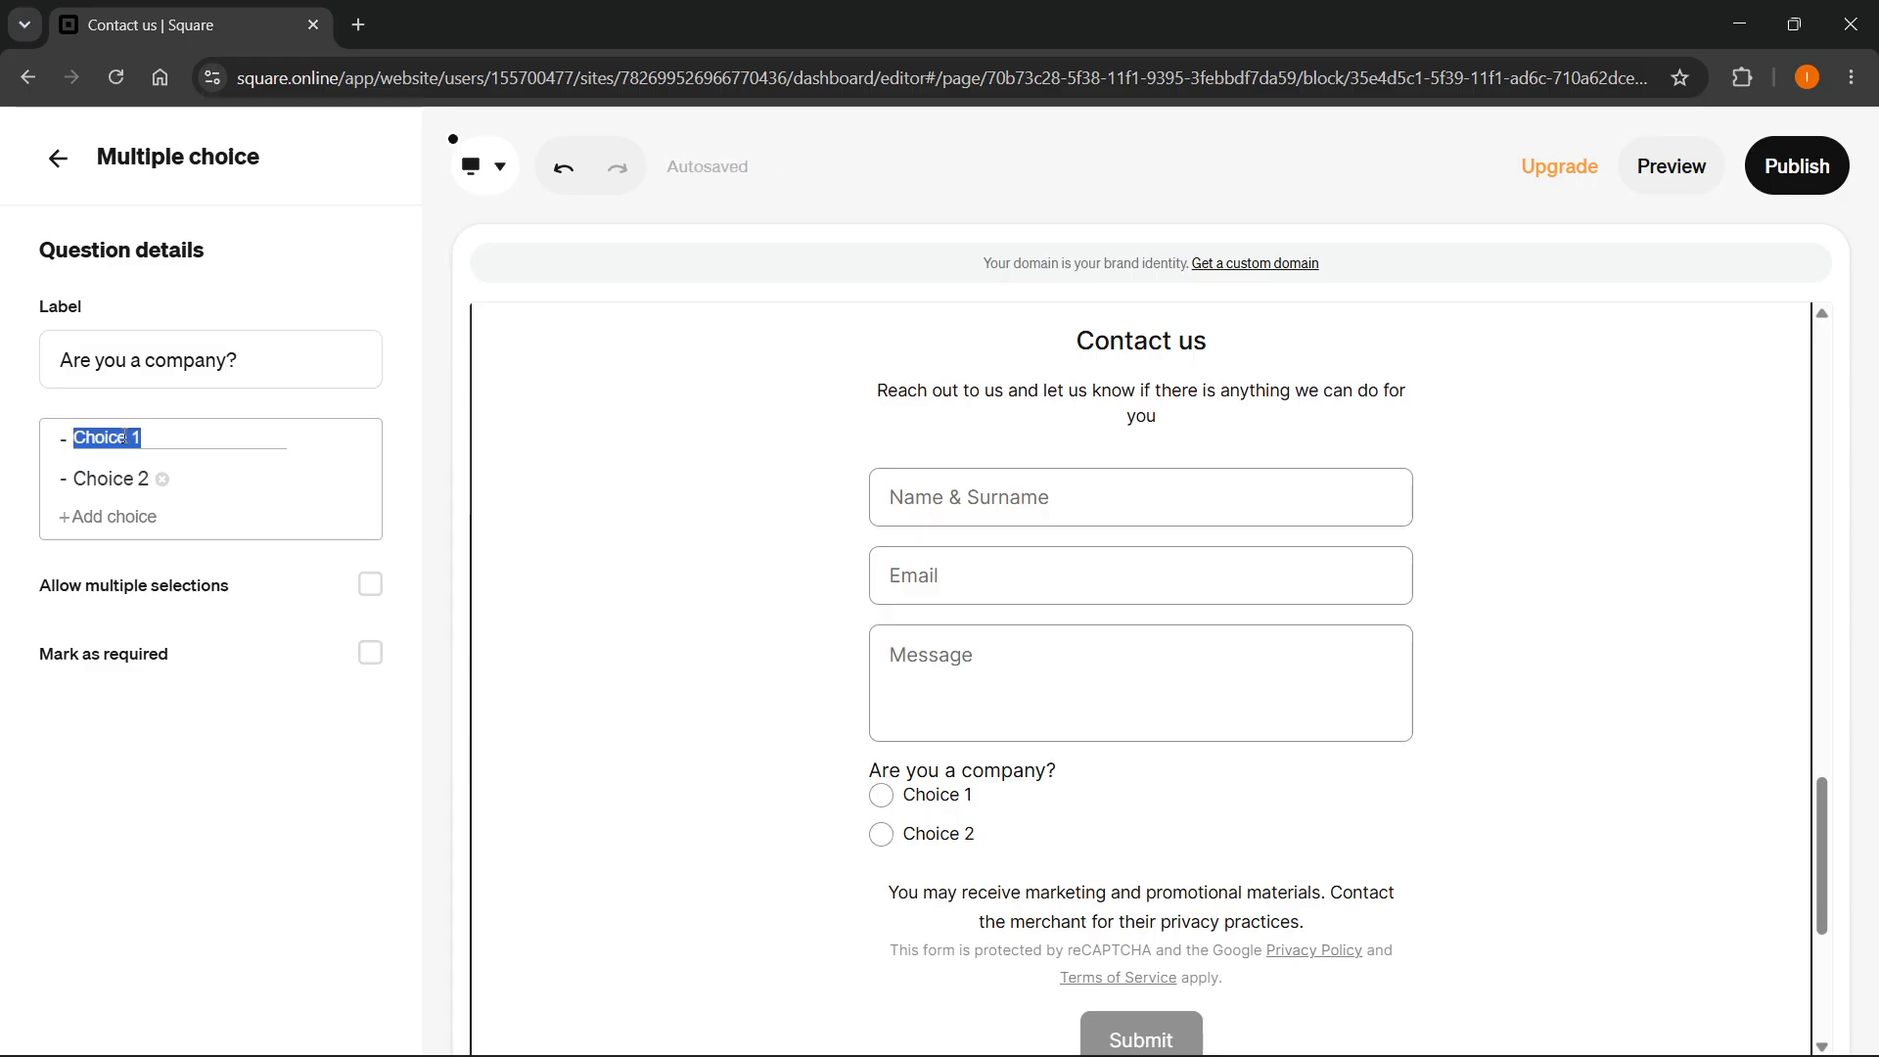
type("Yes")
left_click(118, 474)
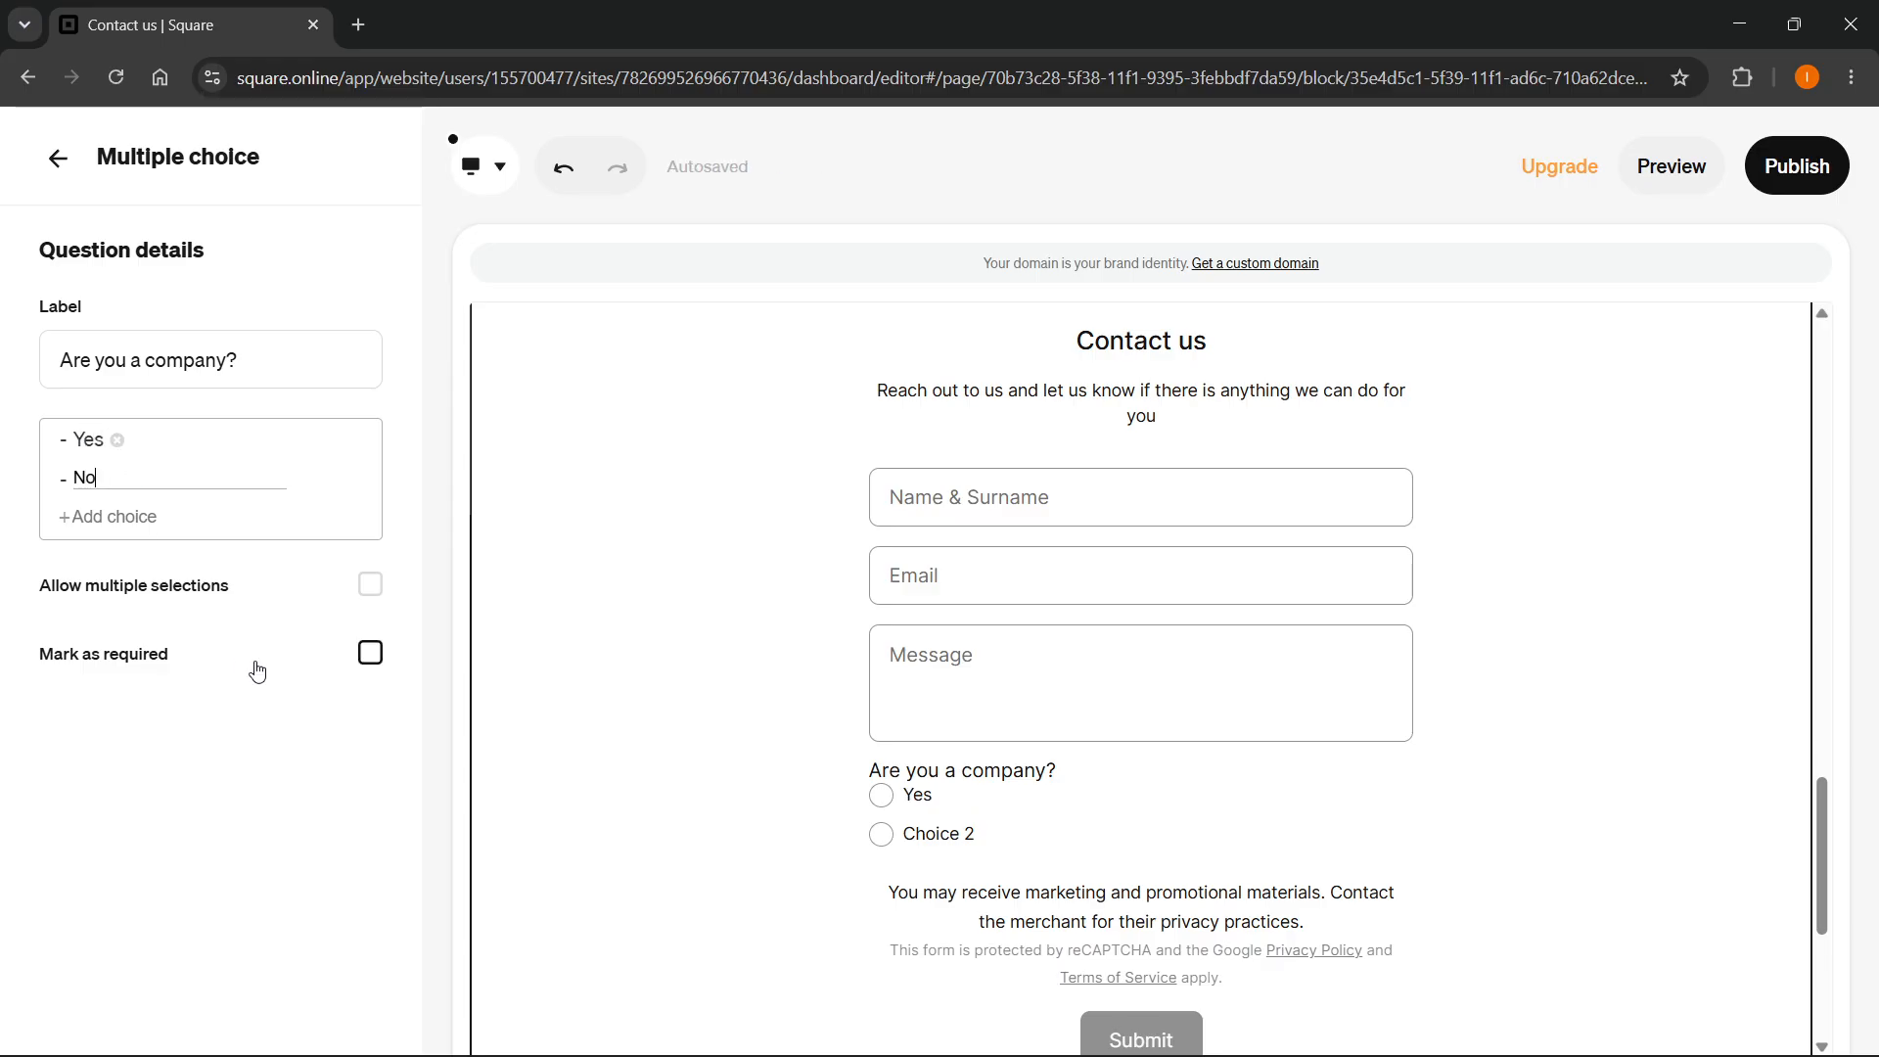
type("No")
left_click(370, 654)
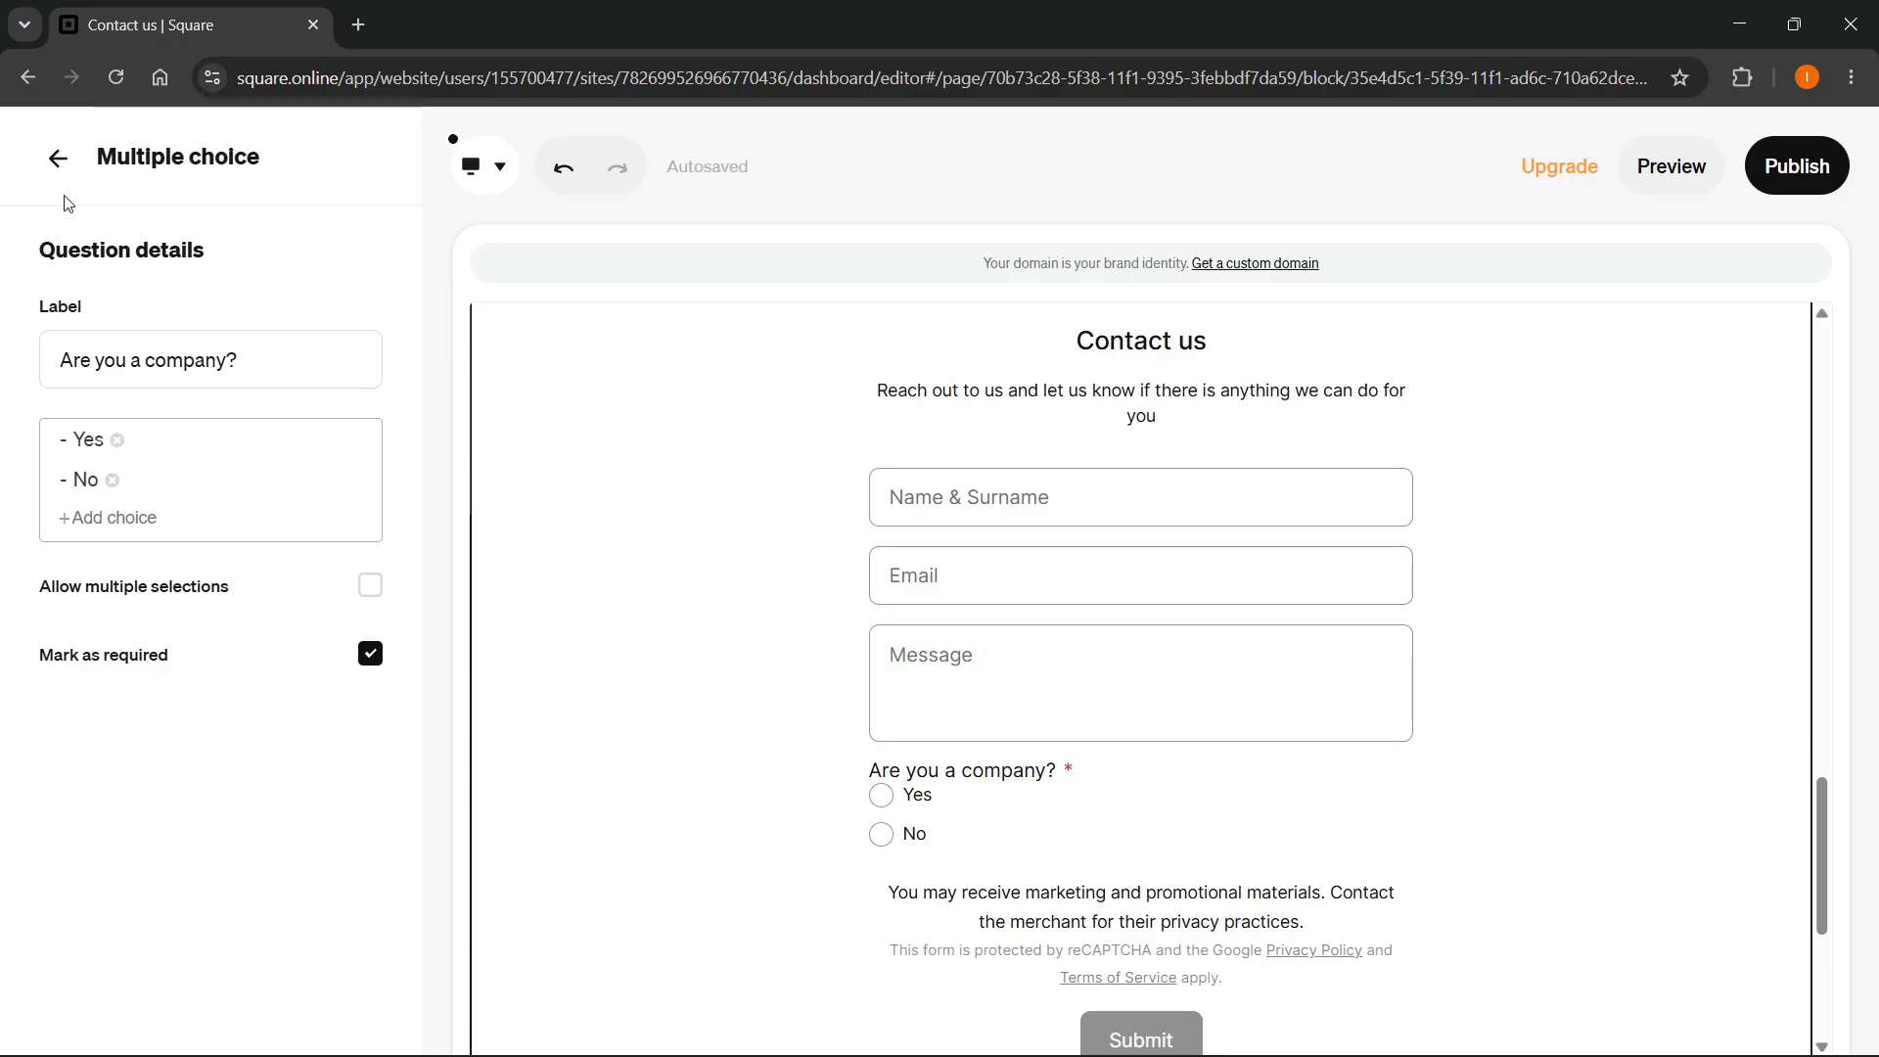
left_click(61, 164)
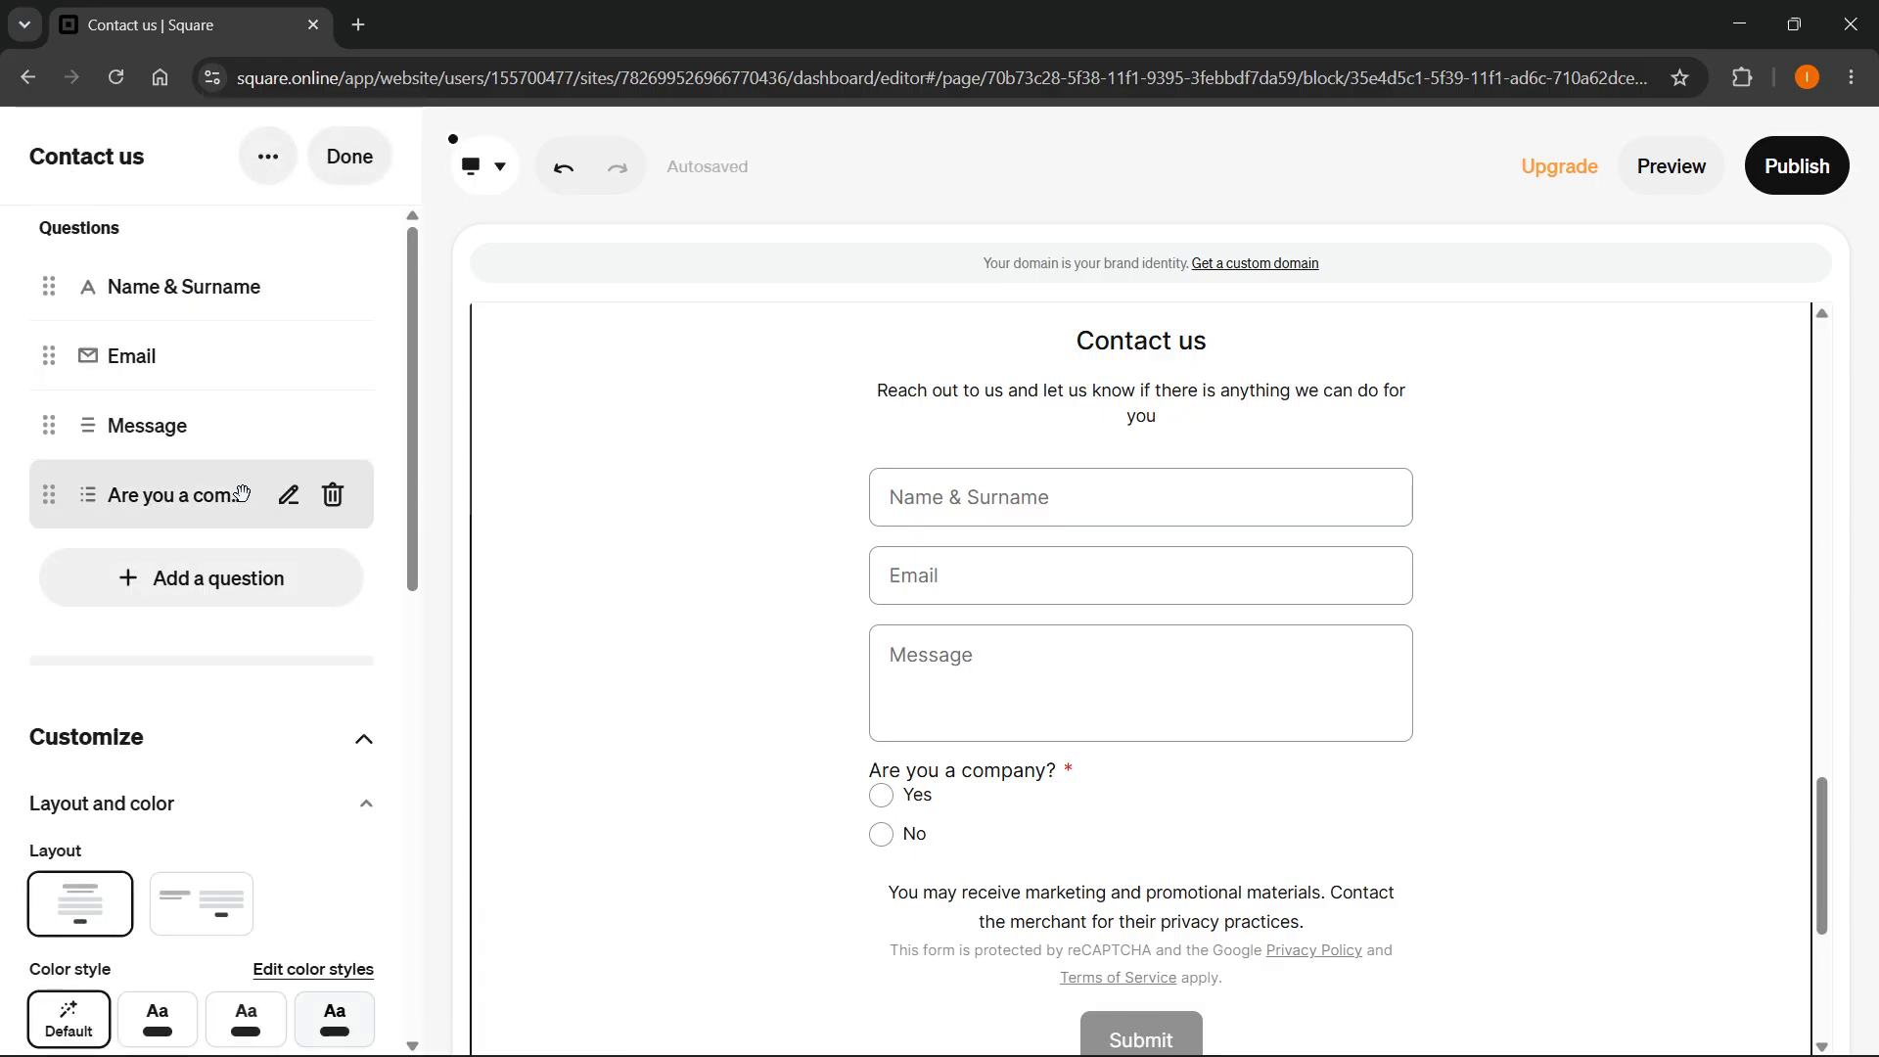
Reorder the form questions so that "Are you a company?" comes directly after "Name & Surname".
left_click_drag(48, 494, 51, 427)
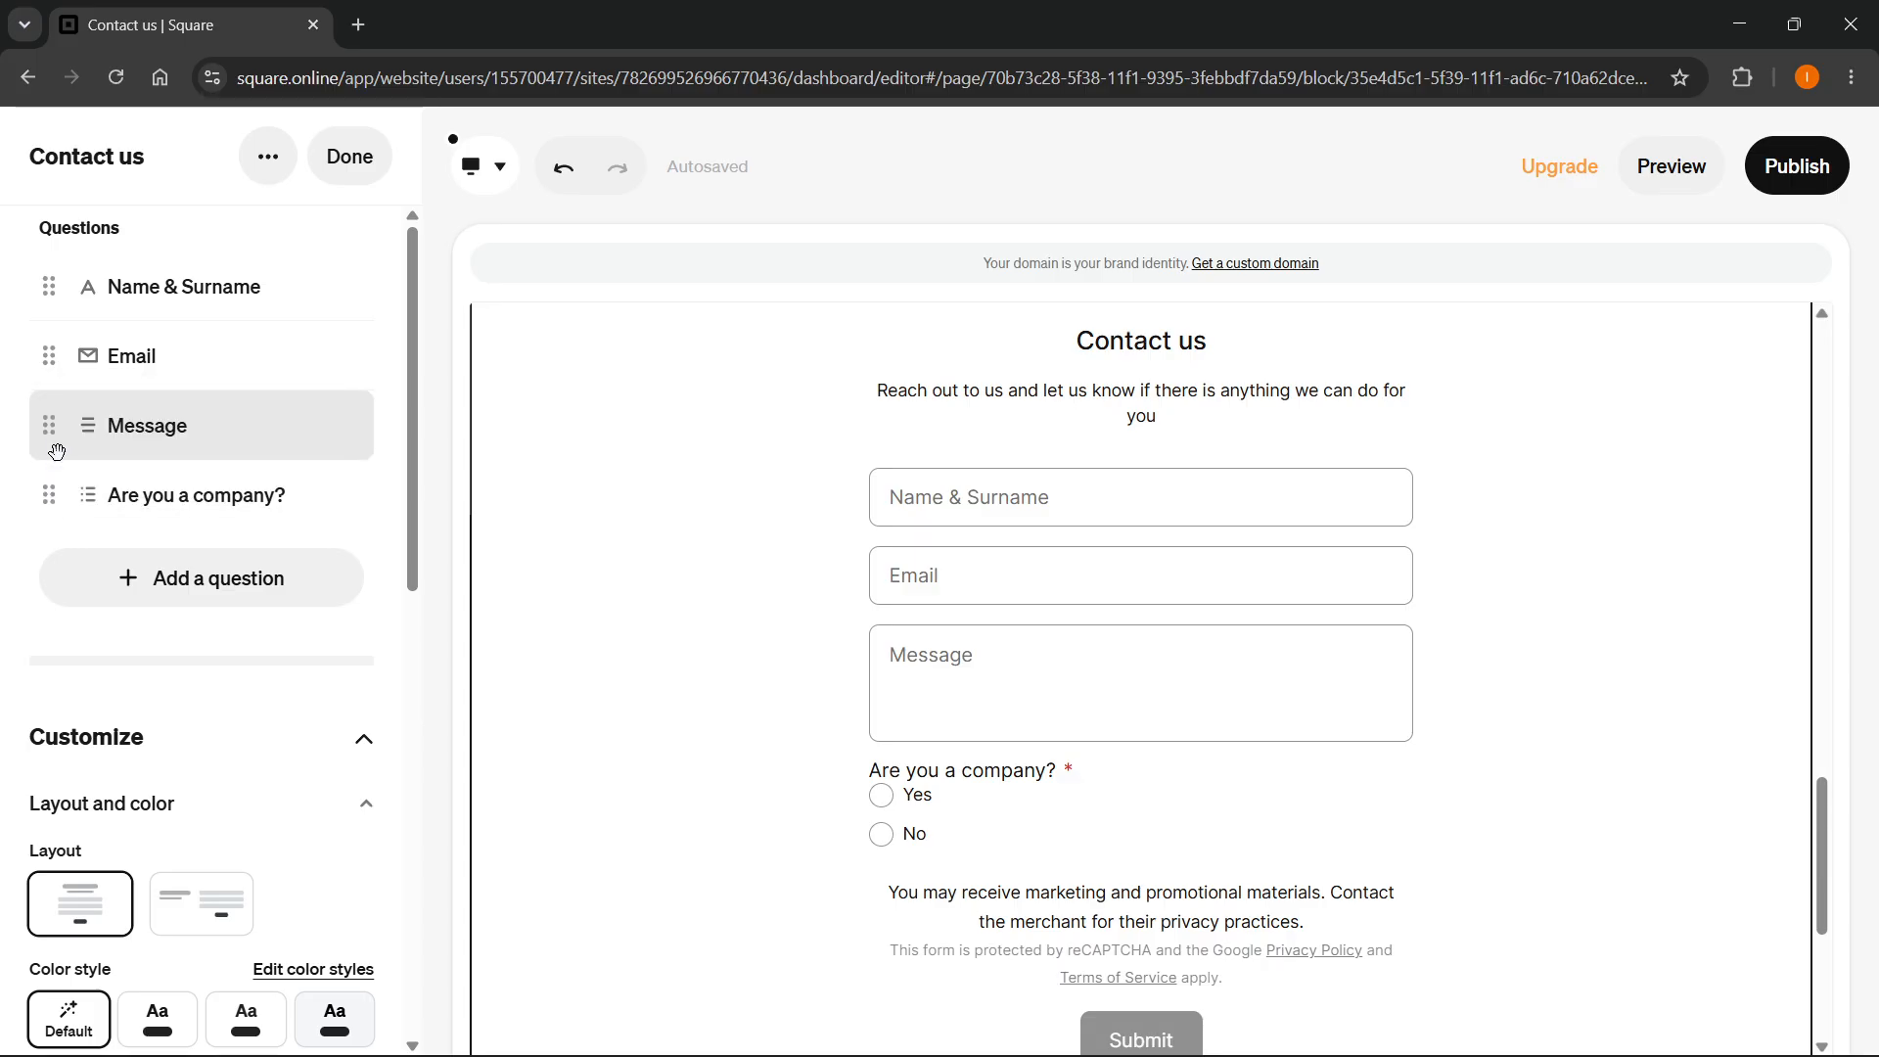
left_click_drag(49, 495, 49, 298)
Apply the dark gray color style with the white button to the Contact us section.
scroll(152, 492, "down", 1)
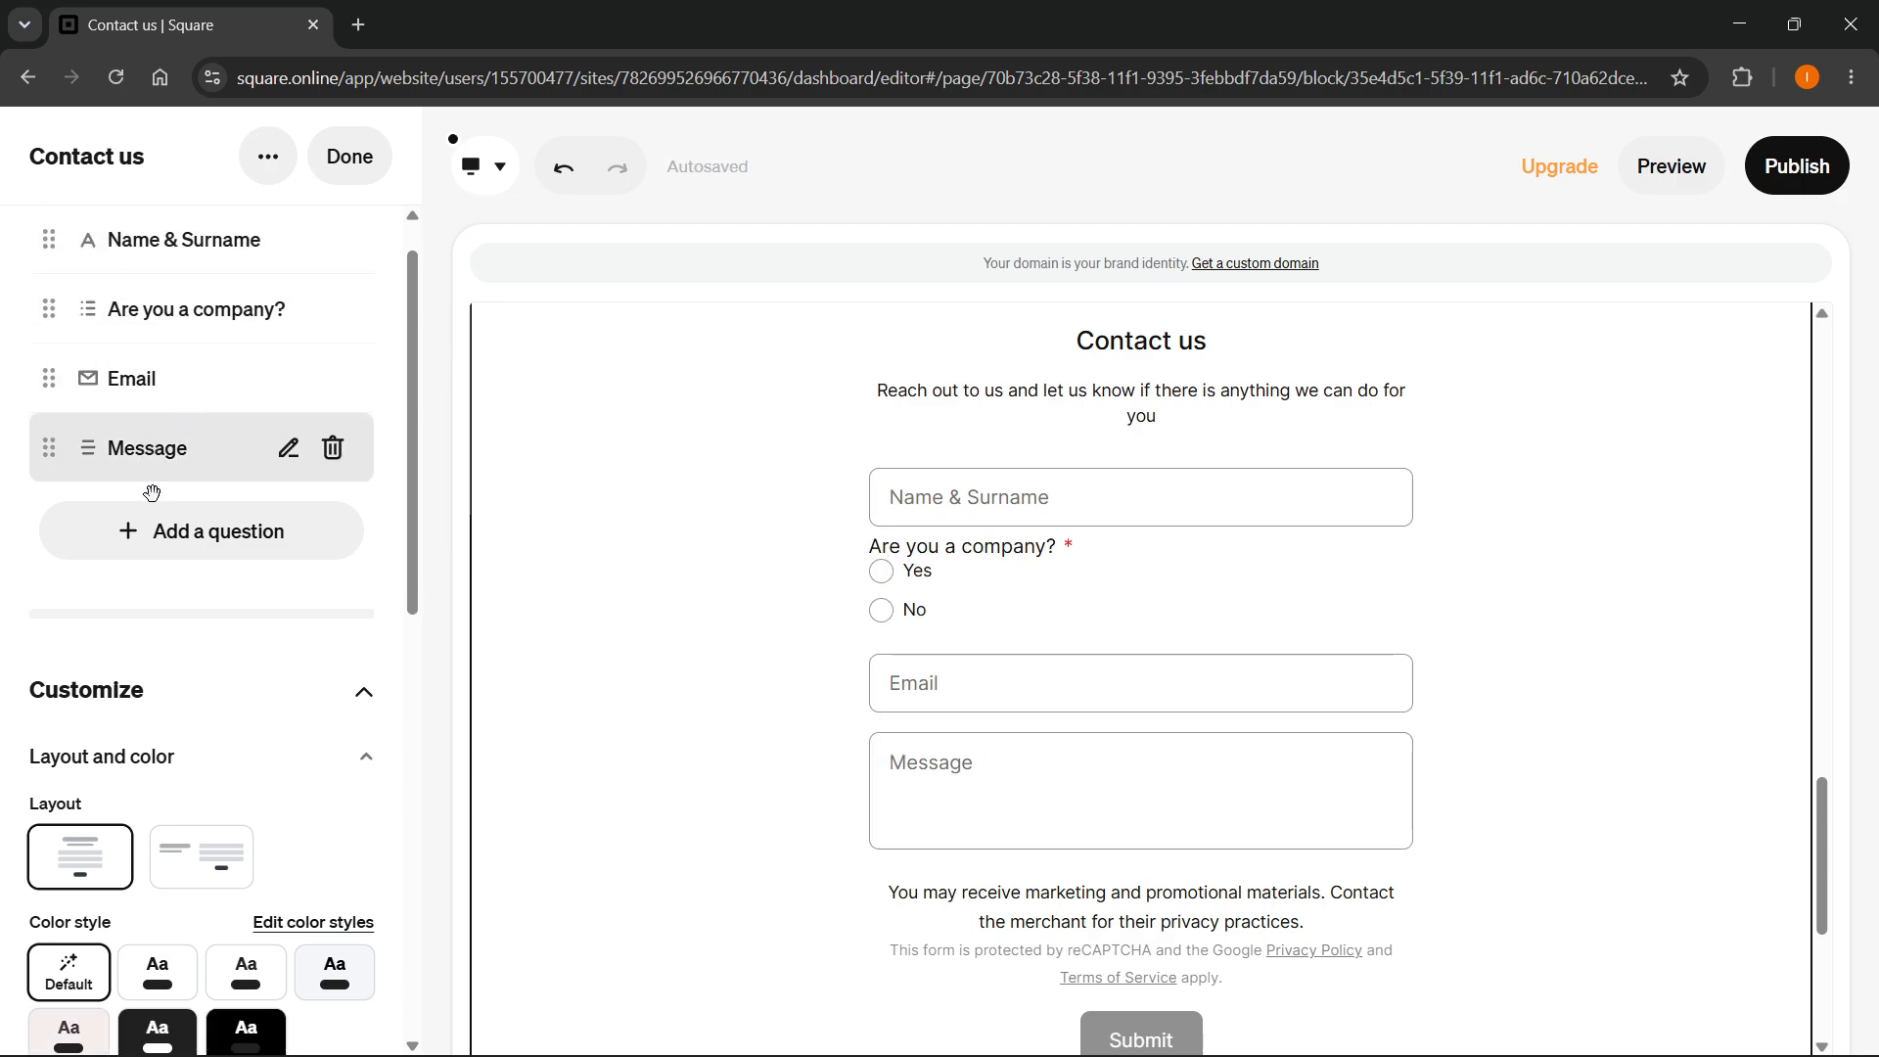
scroll(152, 492, "down", 3)
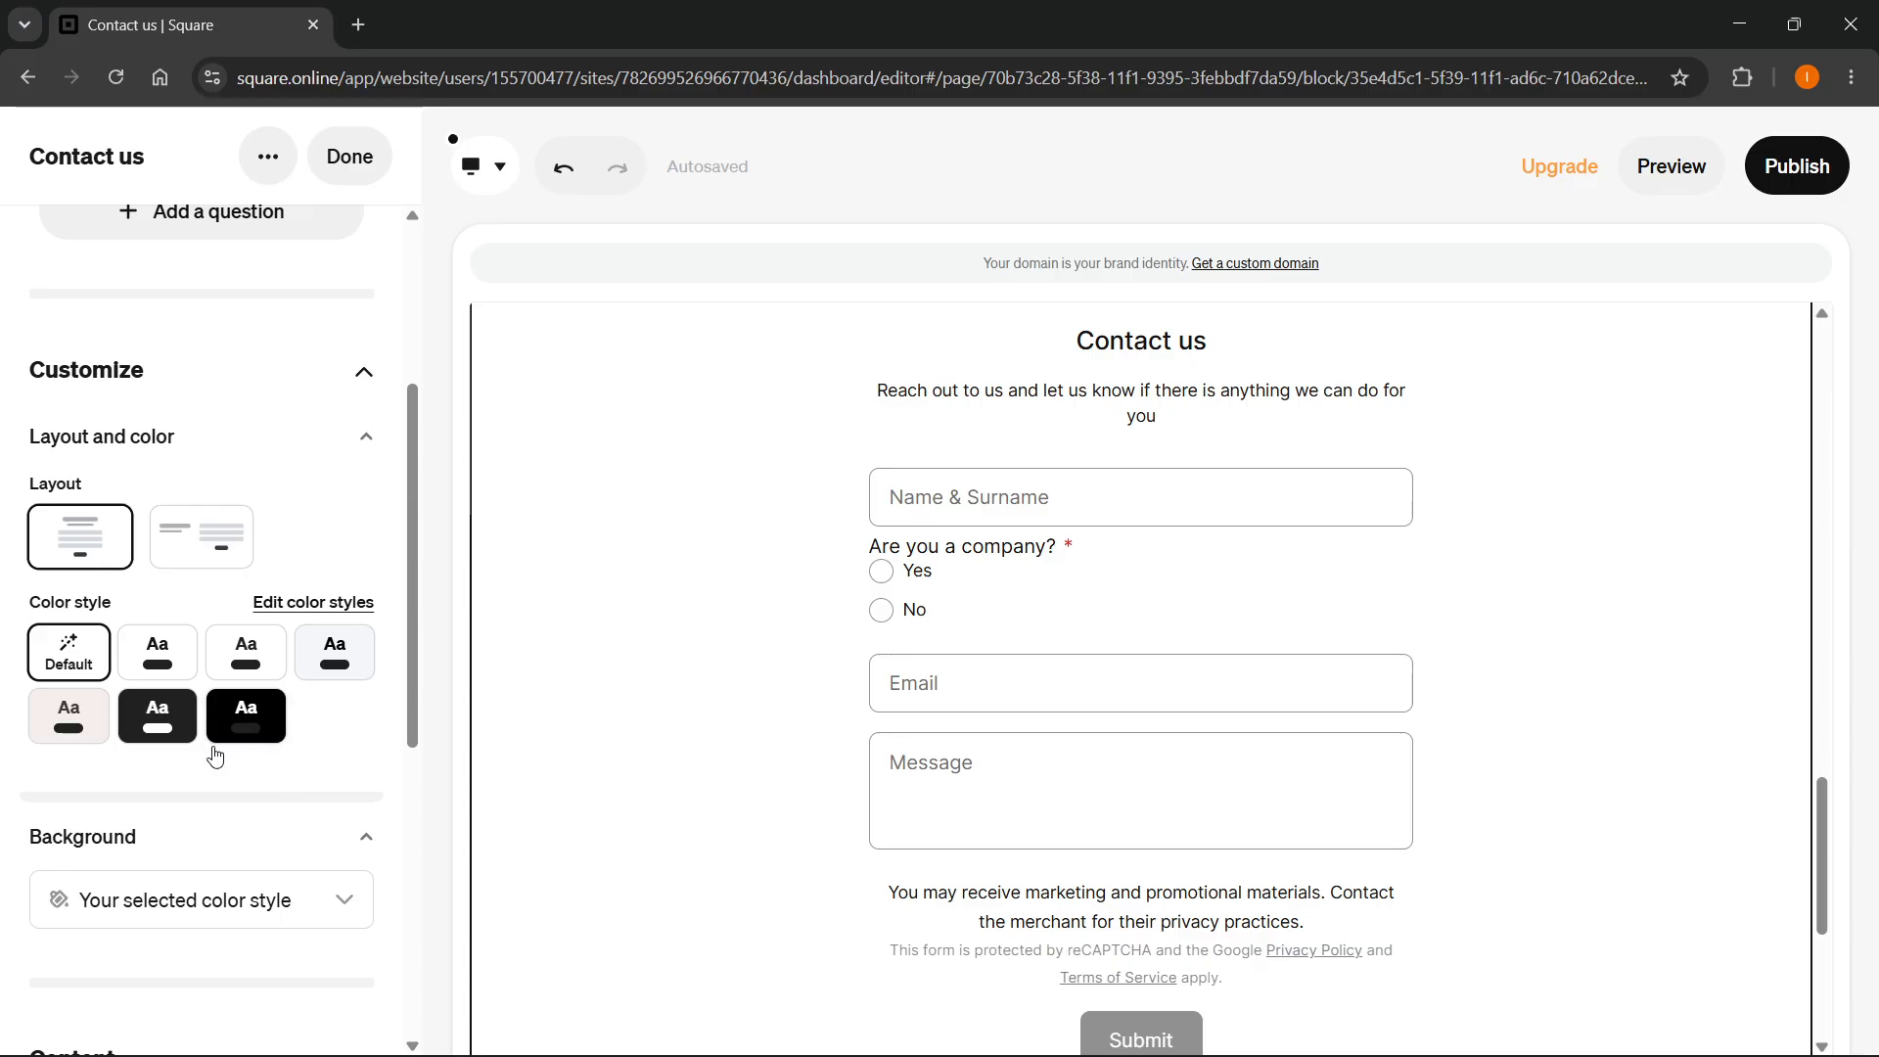
left_click(165, 724)
Check the background options and the section title settings of the Contact us section.
scroll(201, 759, "down", 2)
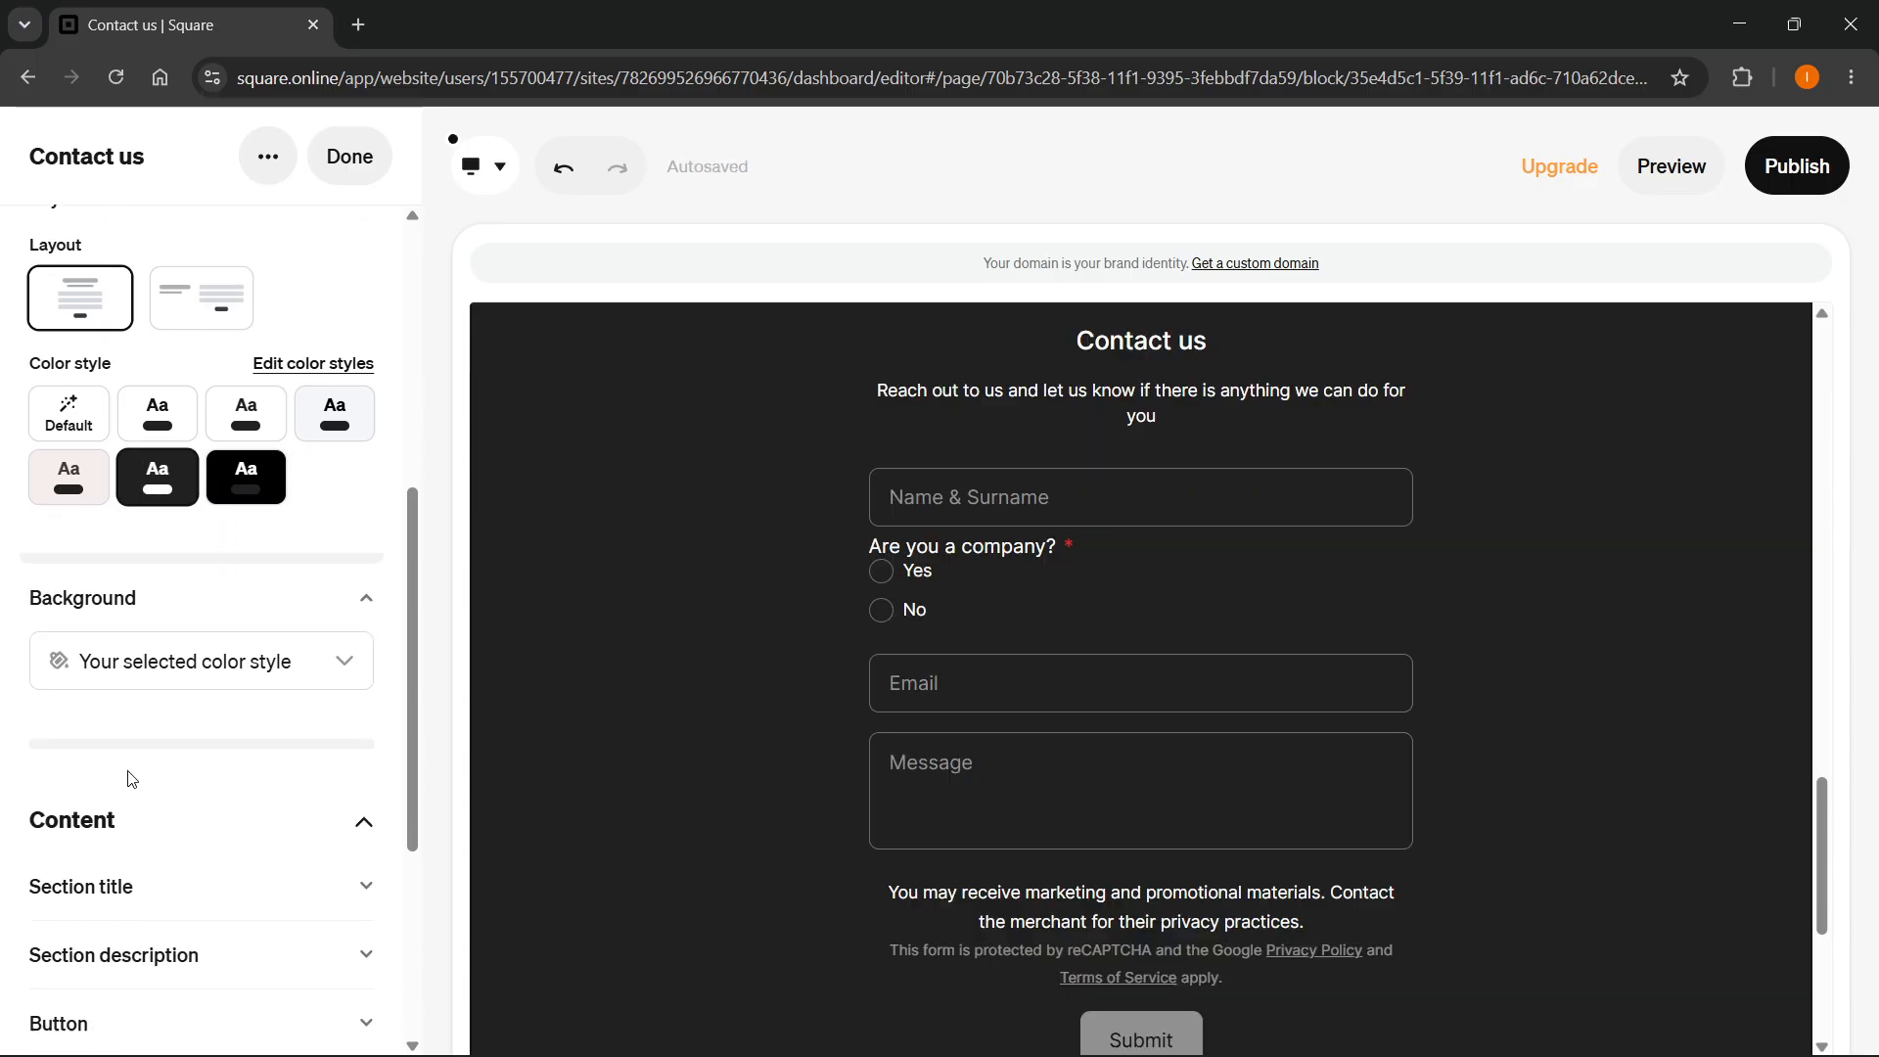
left_click(265, 655)
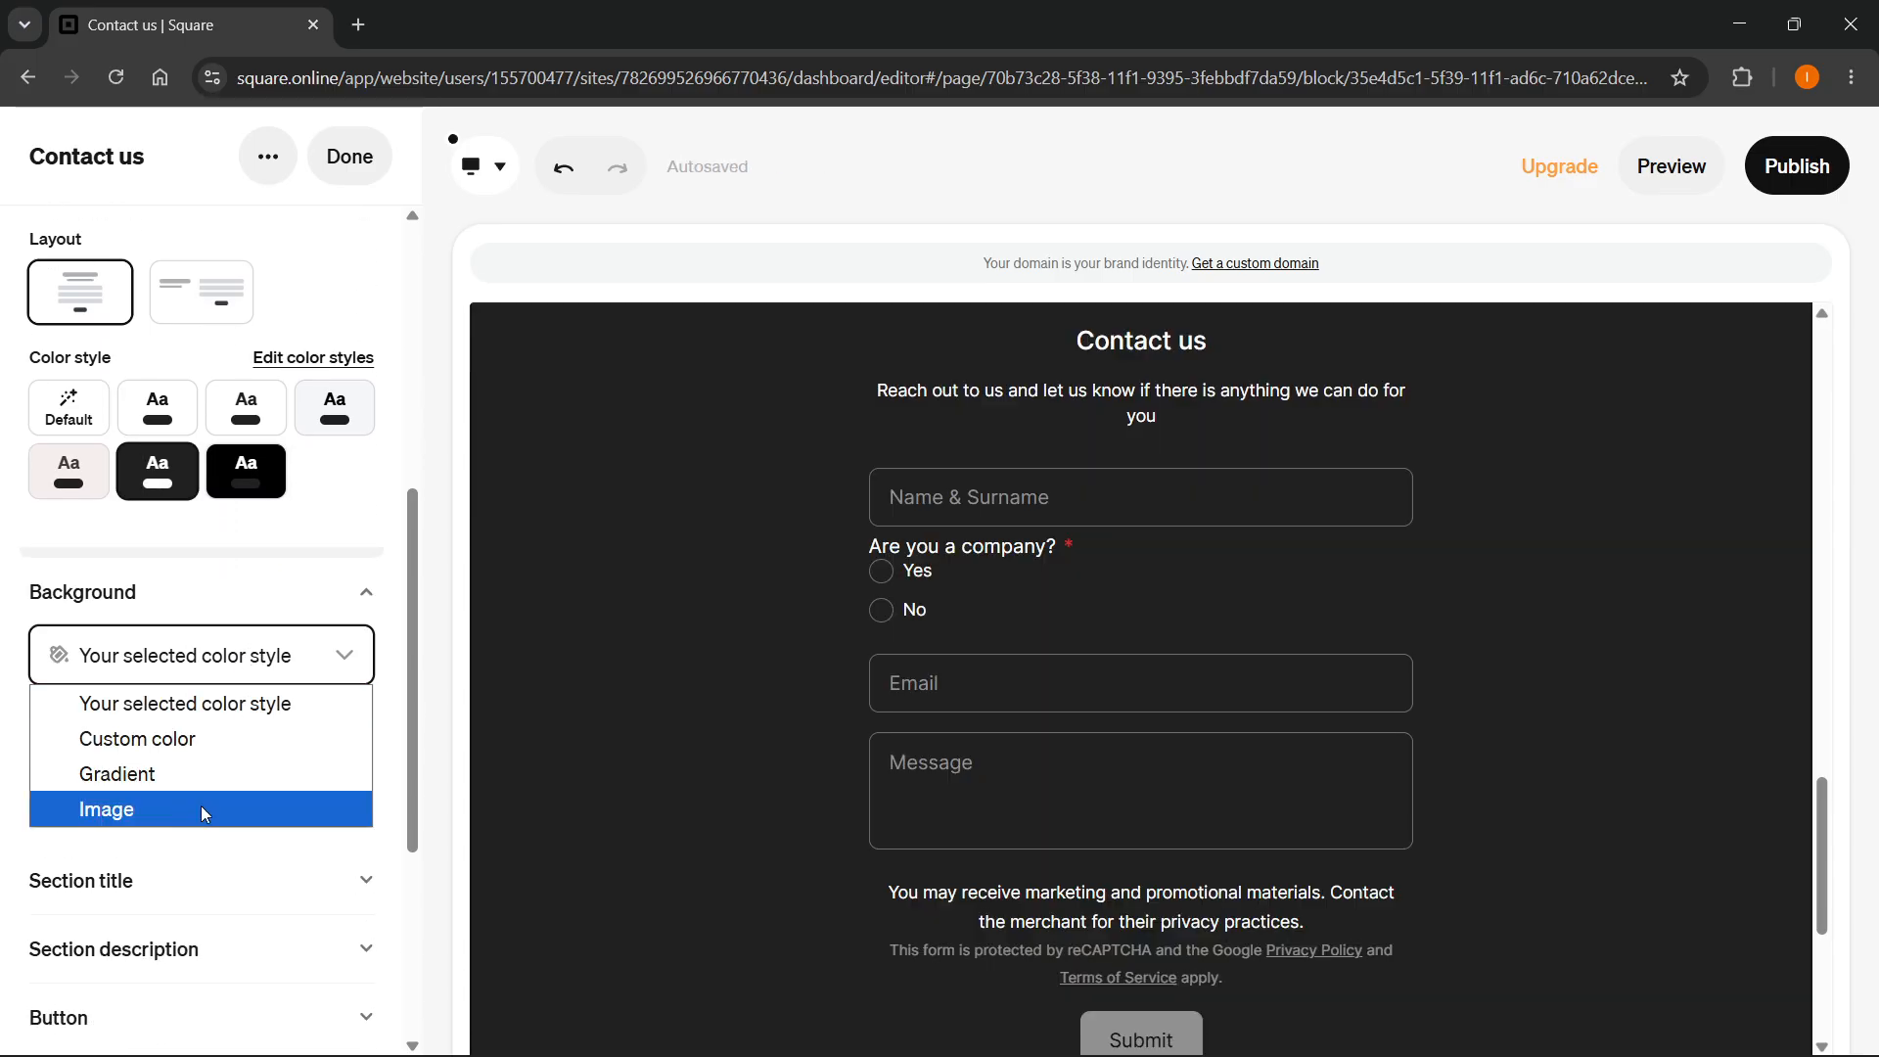
left_click(214, 666)
scroll(163, 825, "down", 4)
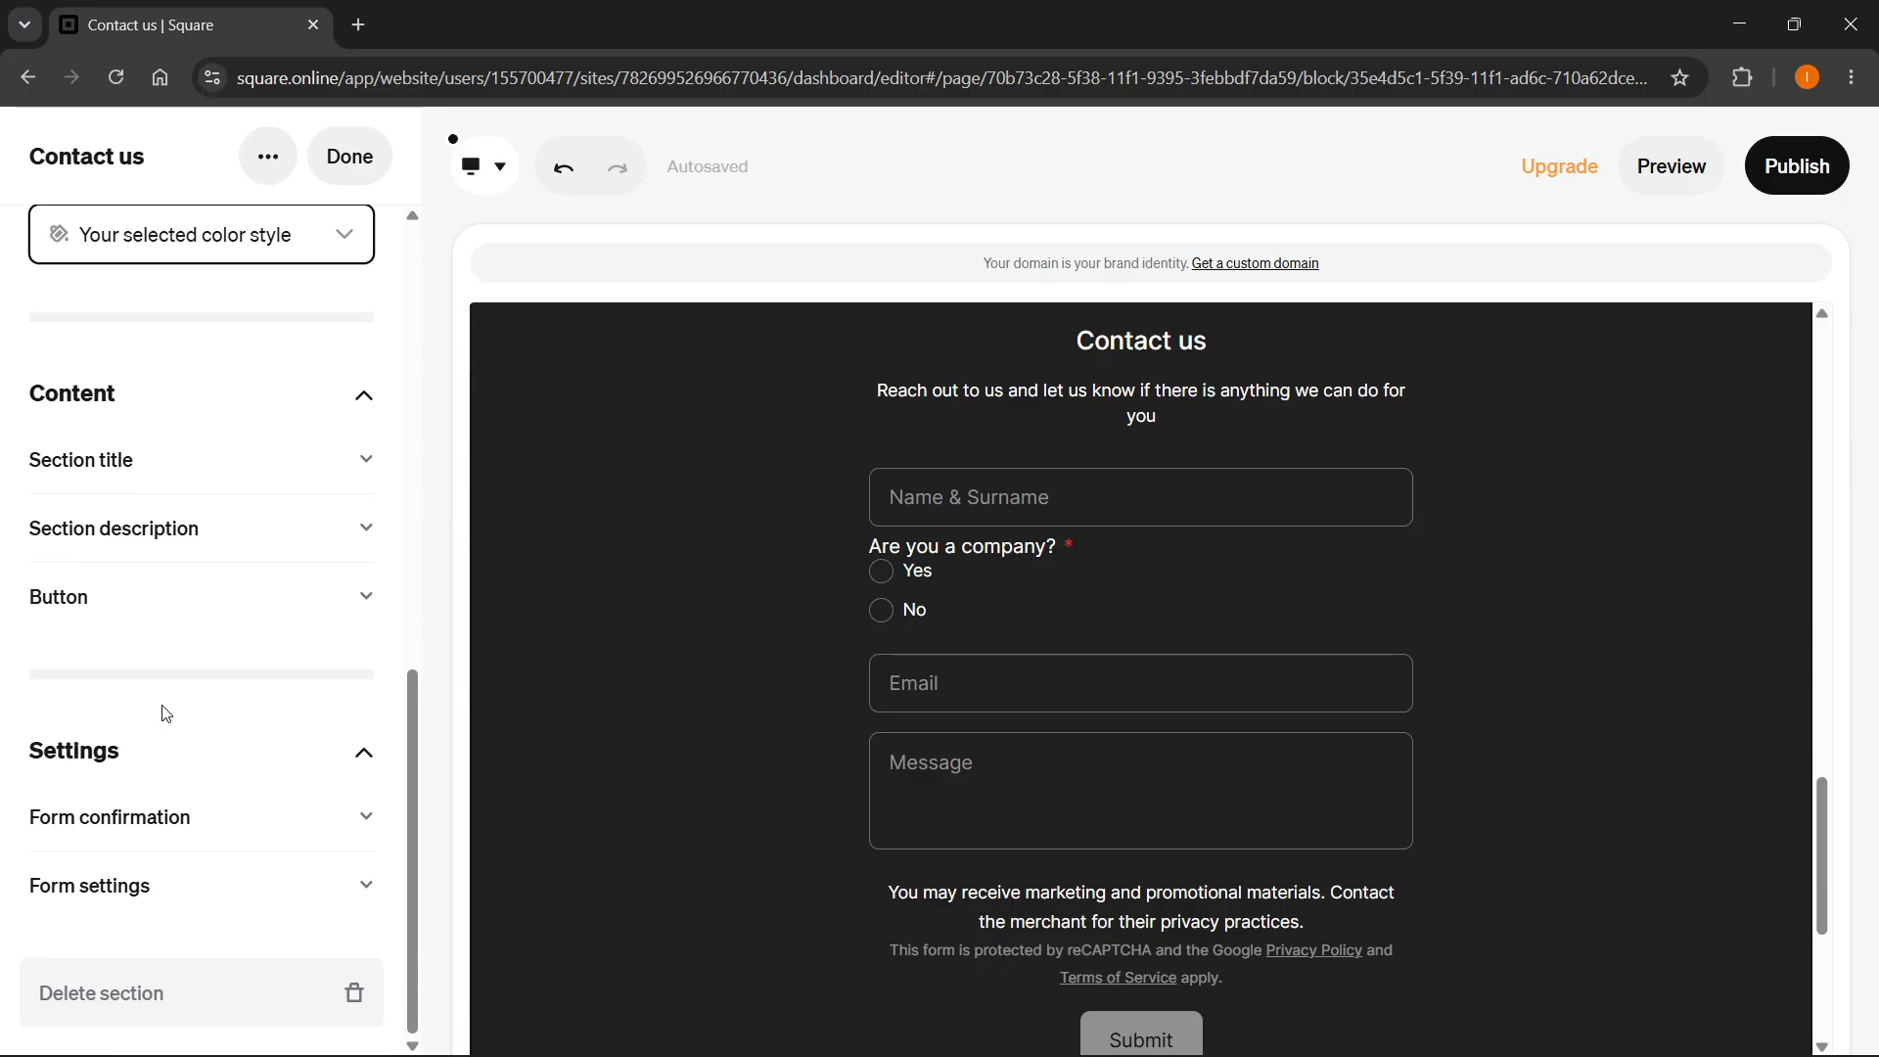
left_click(186, 462)
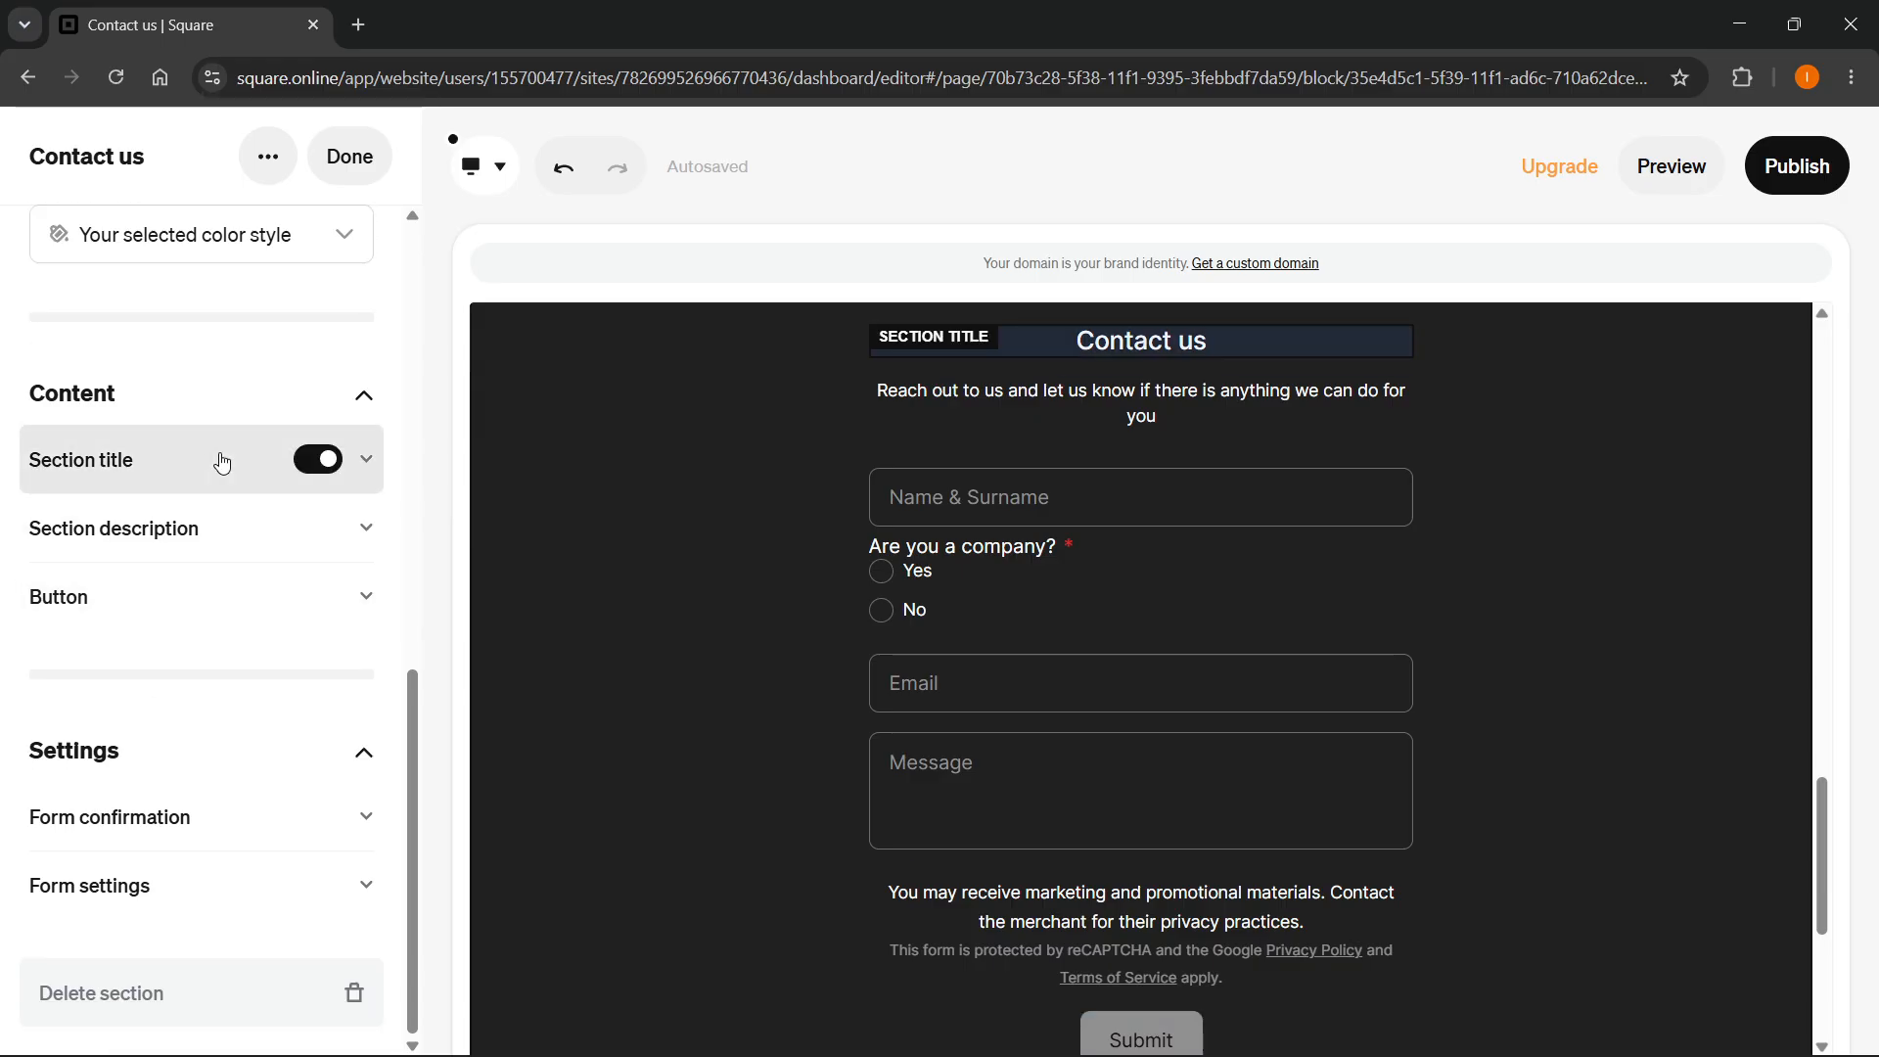
left_click(144, 468)
Look over the Home page and preview the site on desktop, examining the Contact us form and the sections around it.
scroll(274, 587, "up", 5)
scroll(995, 663, "up", 5)
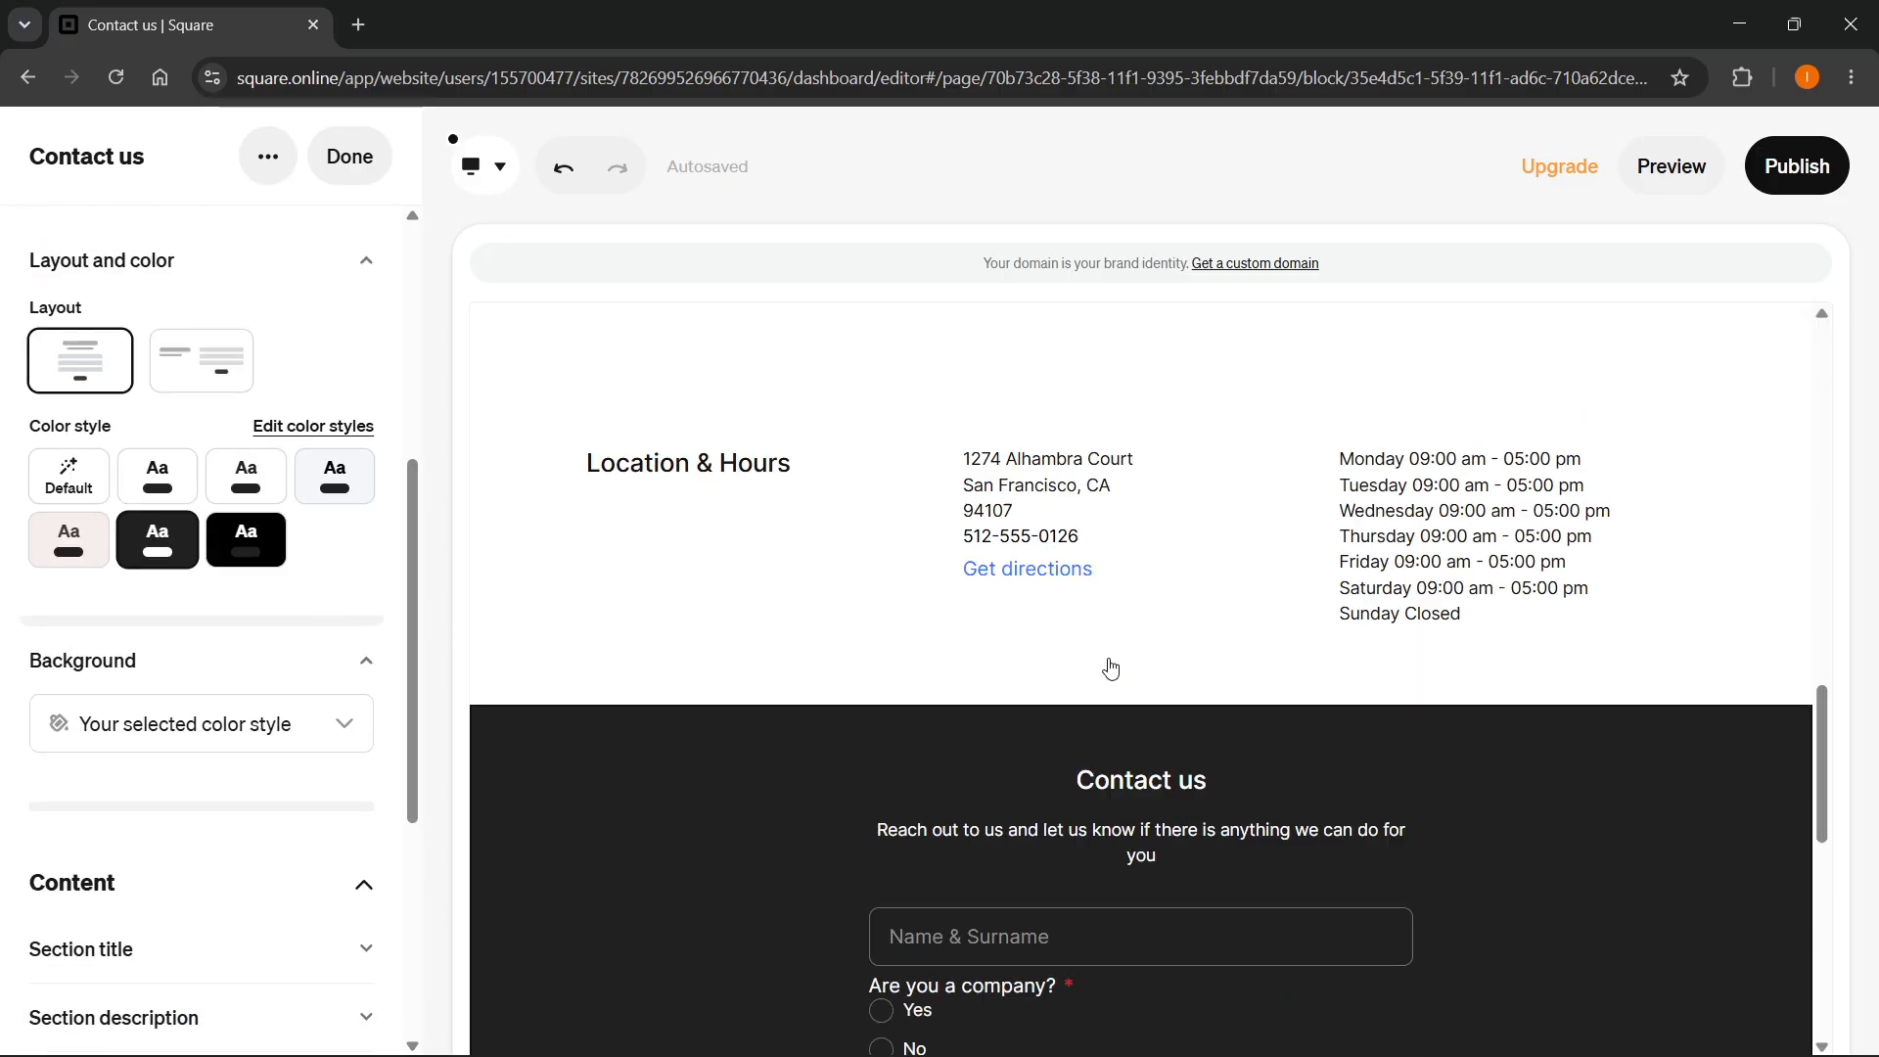
scroll(1116, 666, "down", 10)
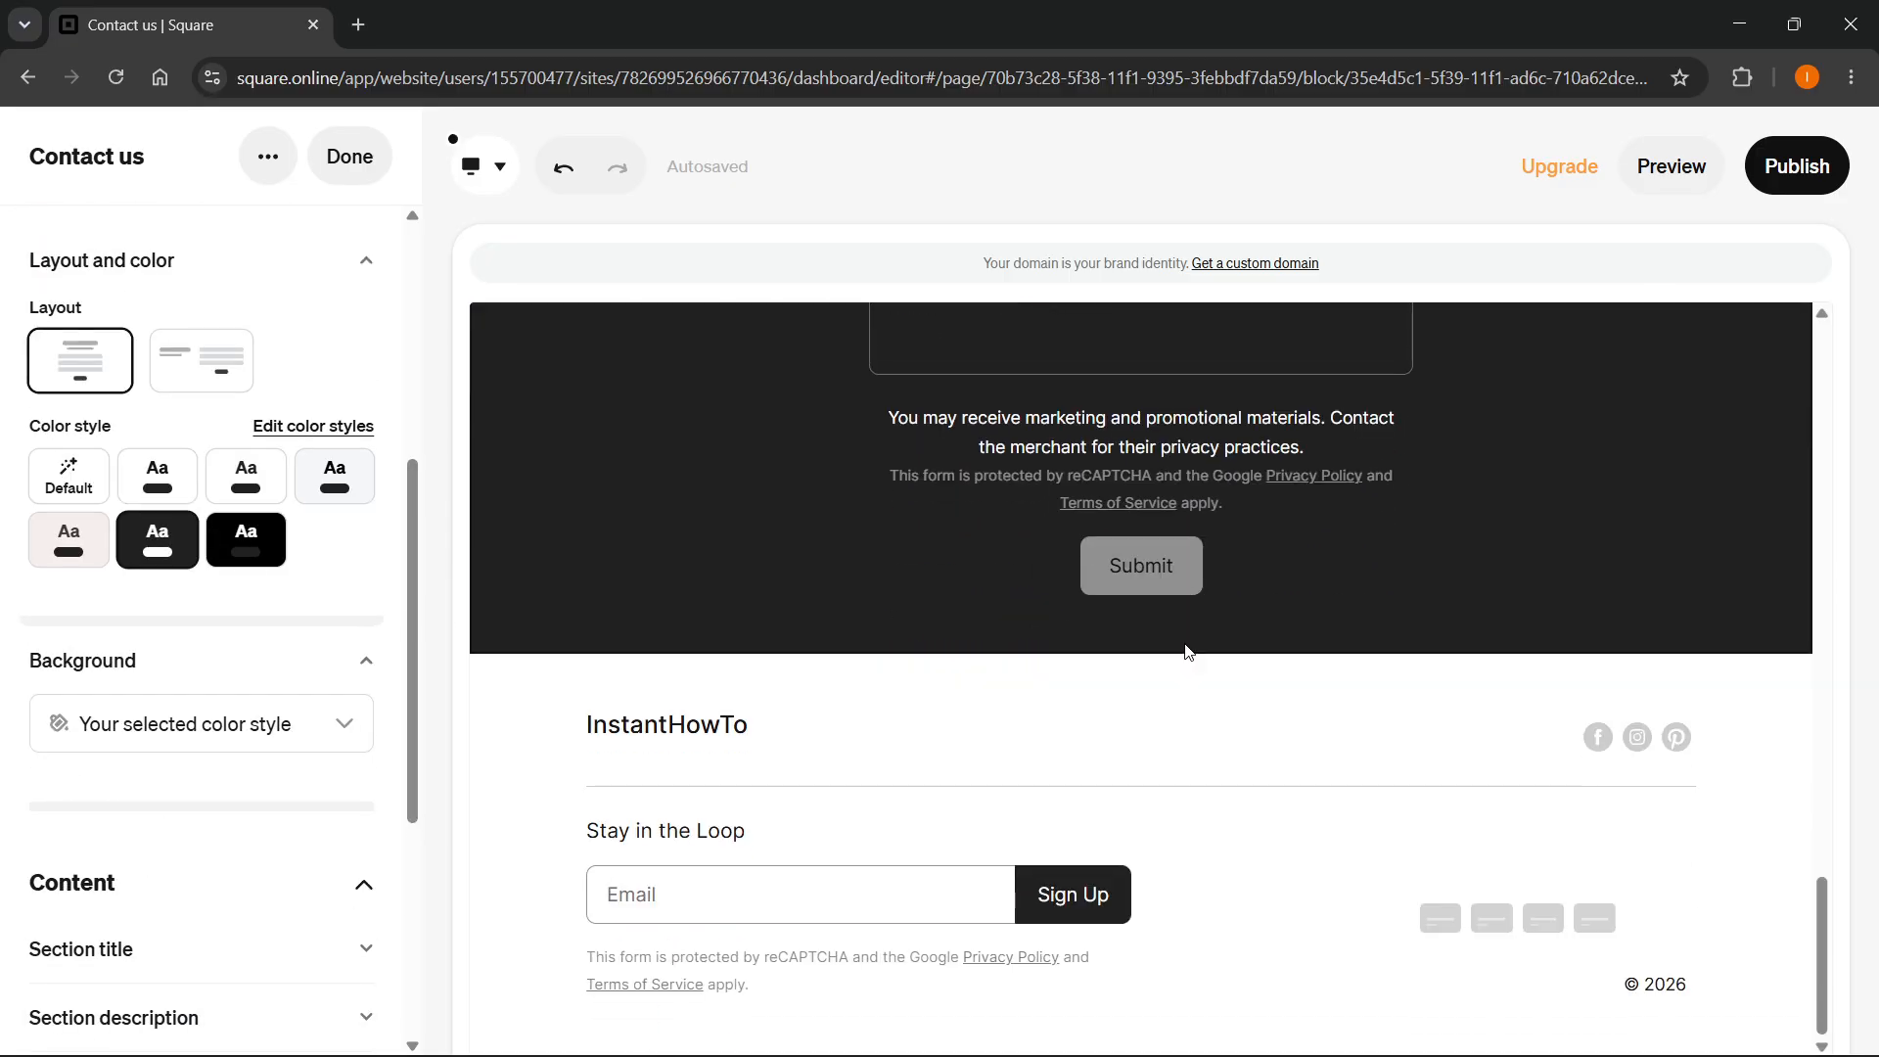
scroll(1116, 705, "up", 15)
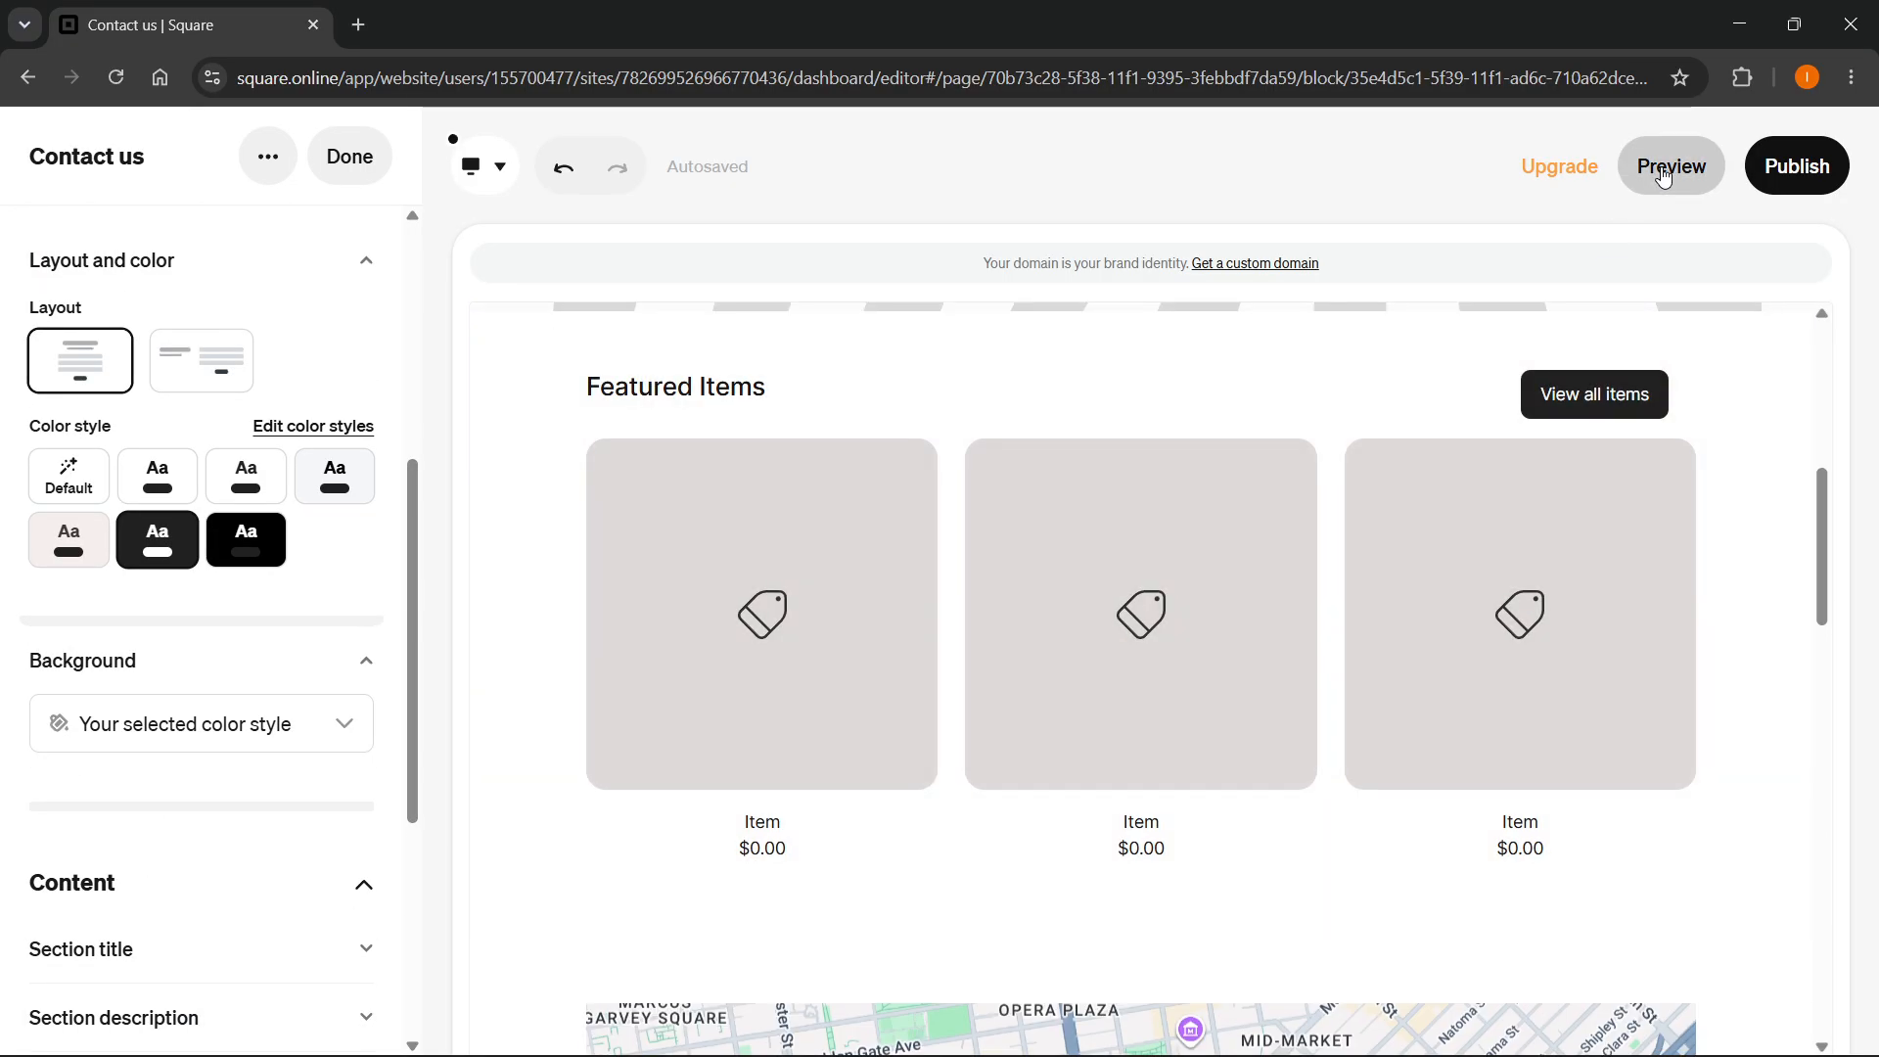
left_click(1665, 176)
scroll(1197, 469, "down", 13)
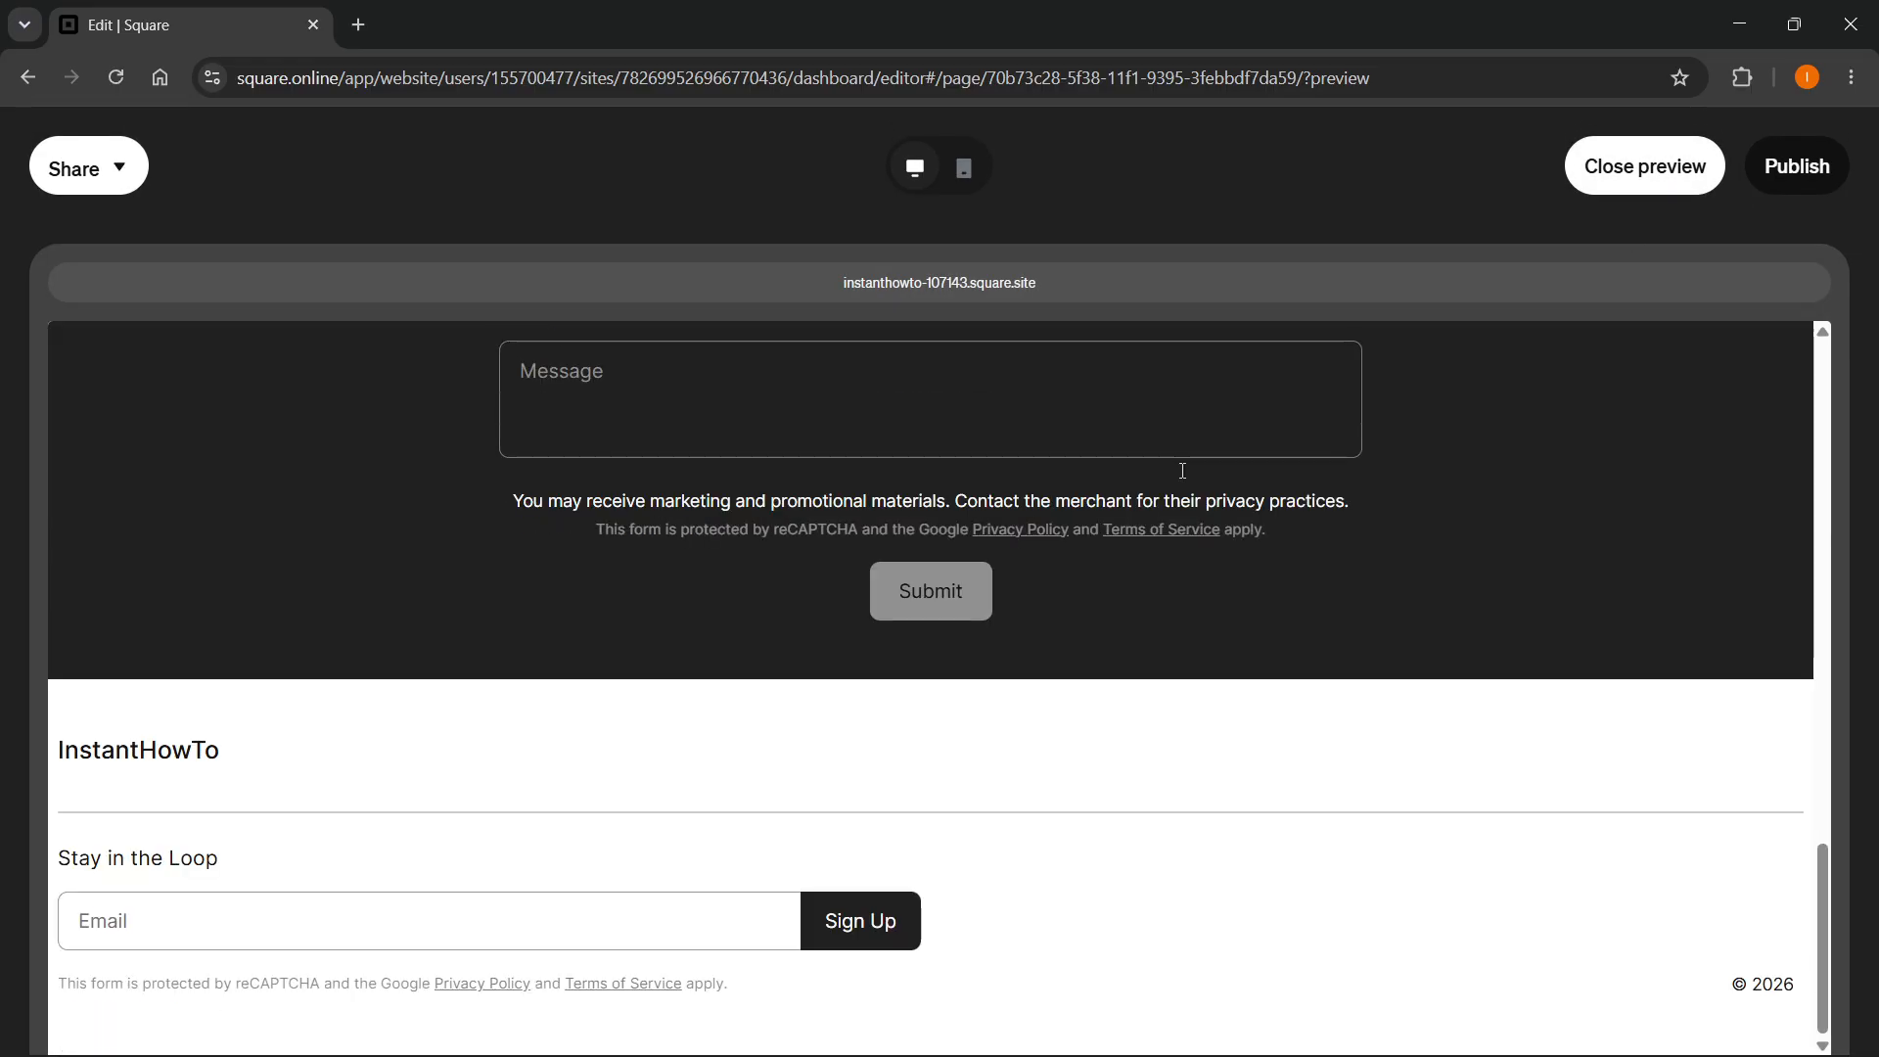
scroll(1177, 487, "up", 8)
scroll(1106, 583, "down", 5)
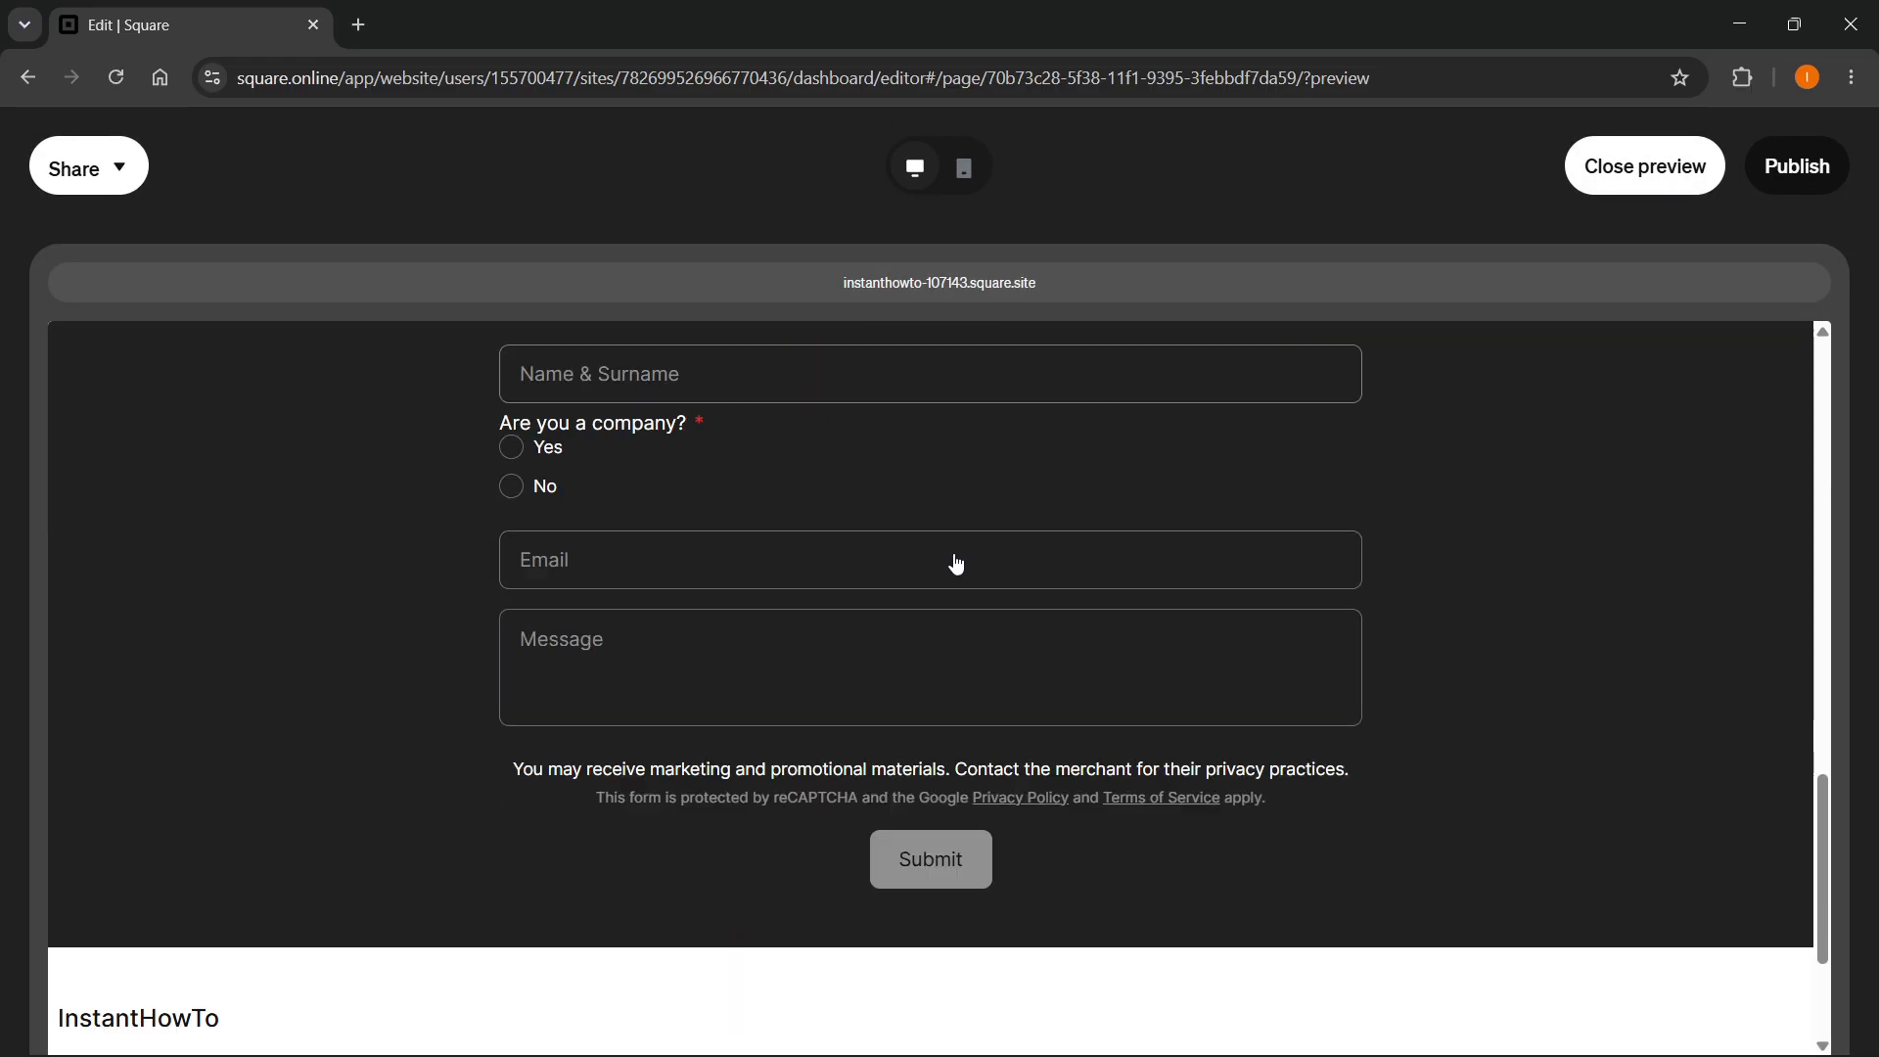
scroll(957, 562, "up", 5)
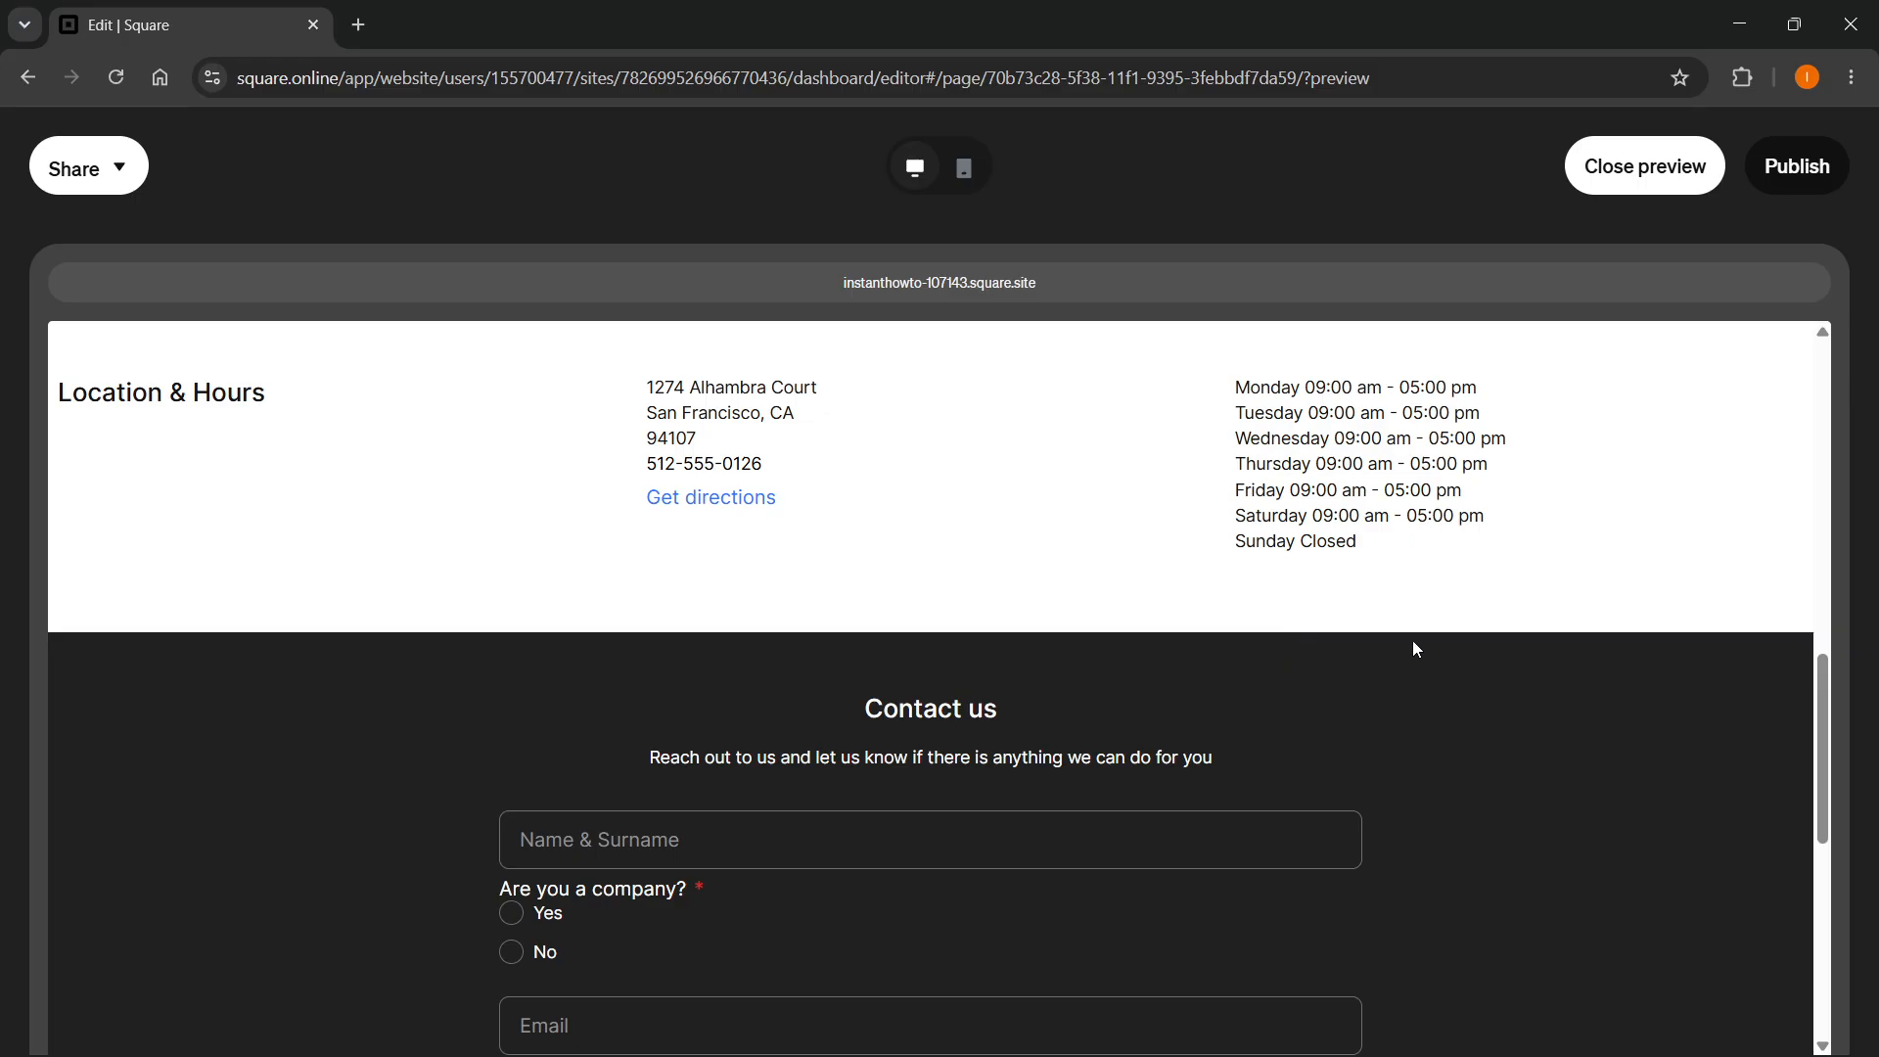
scroll(1412, 640, "down", 4)
Publish the site and open its published address.
left_click(1781, 164)
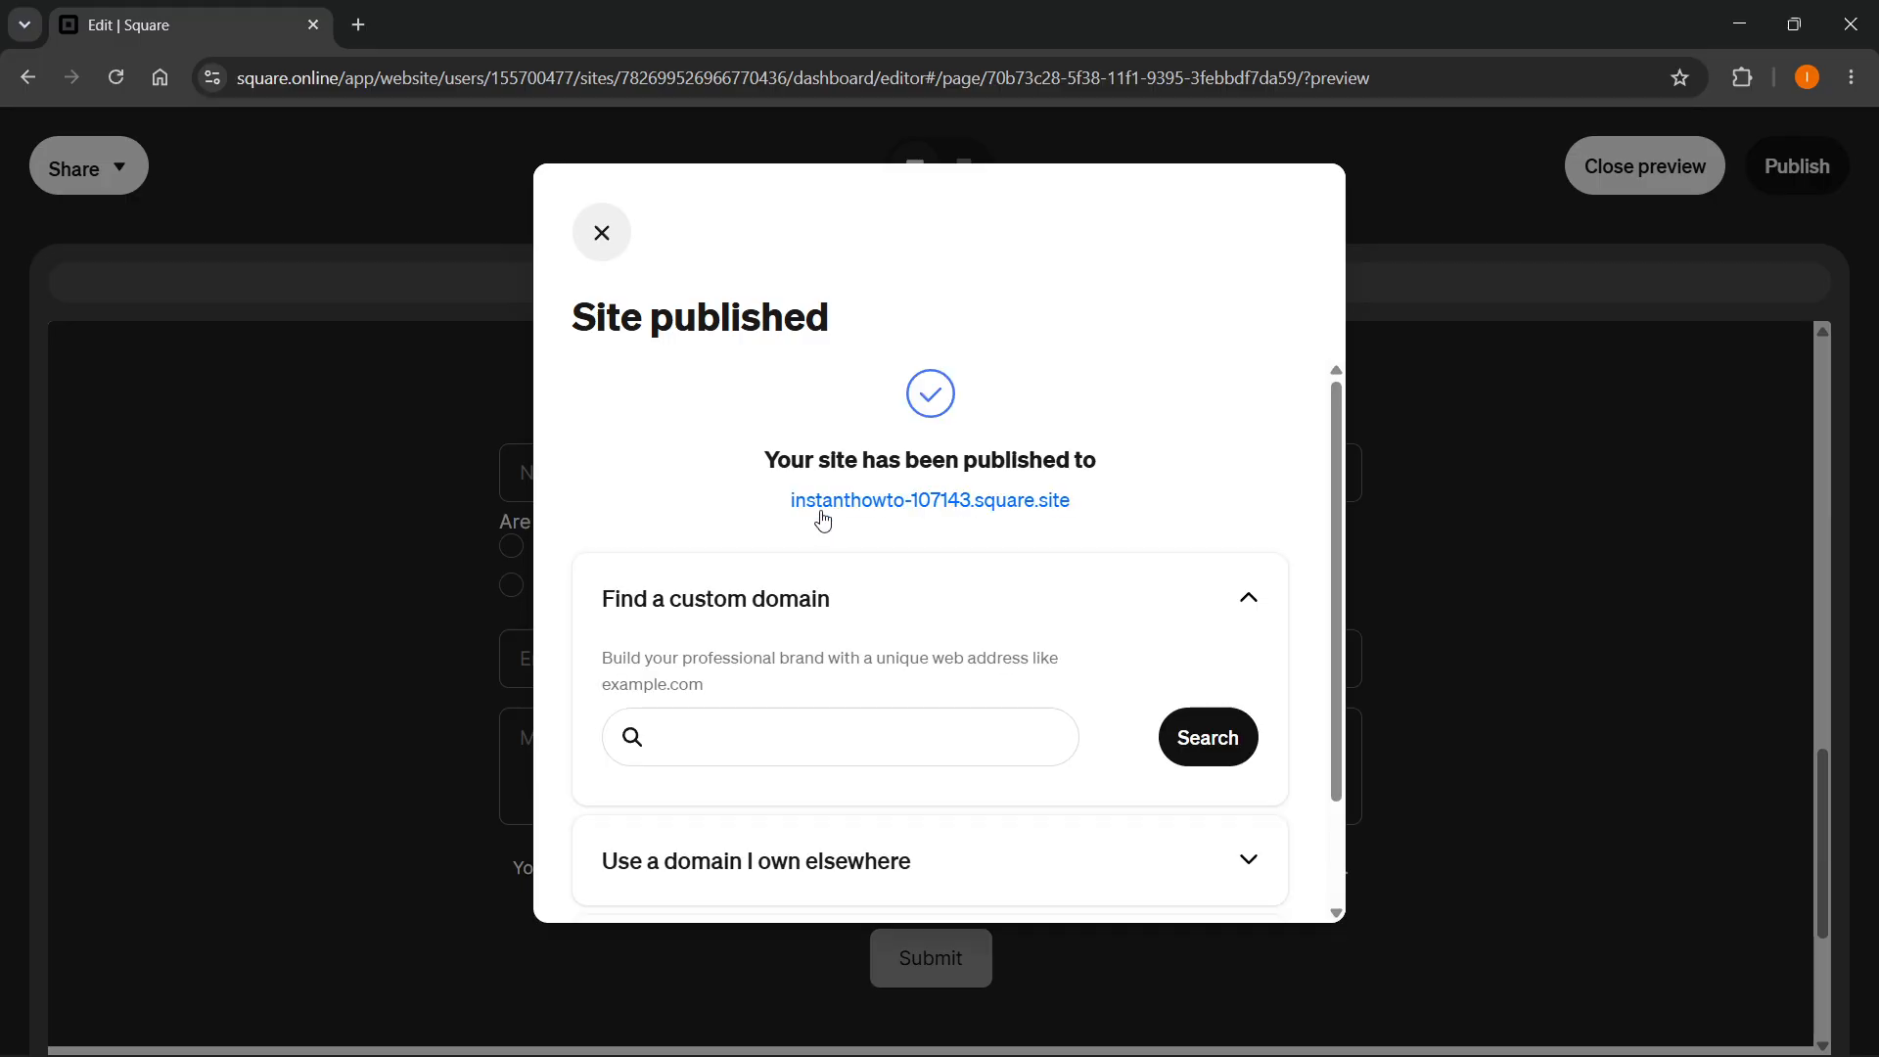
left_click(897, 499)
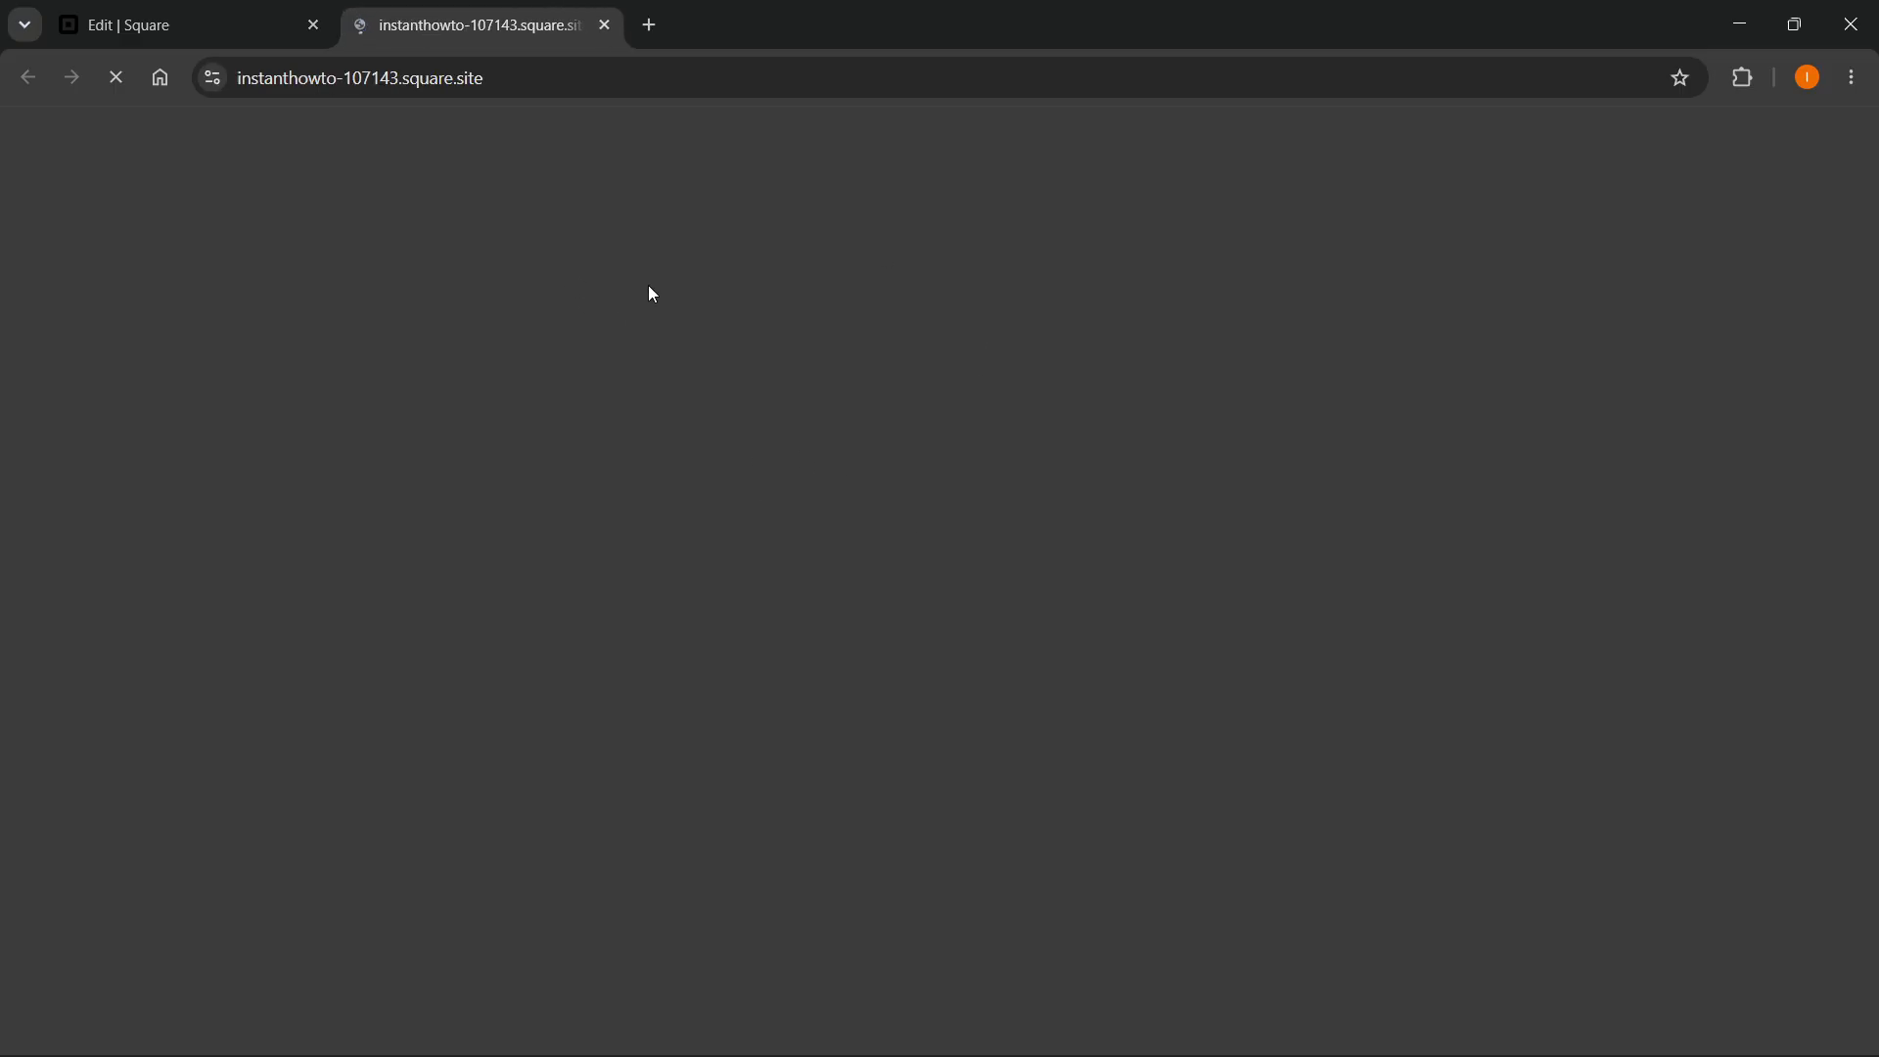